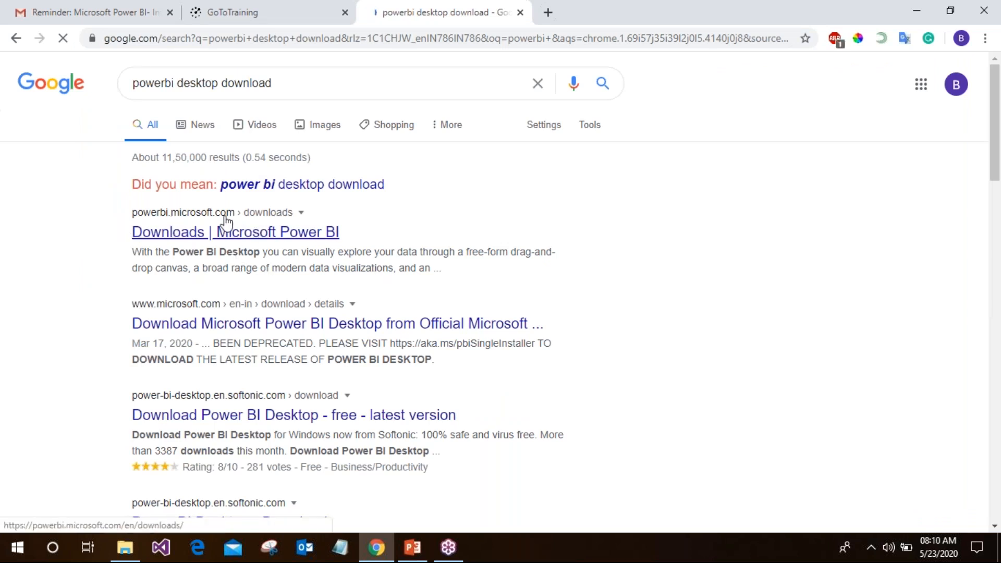
Open the Power BI downloads page and follow the Power BI Desktop download link
{"action": "left_click", "coordinate": [187, 240]}
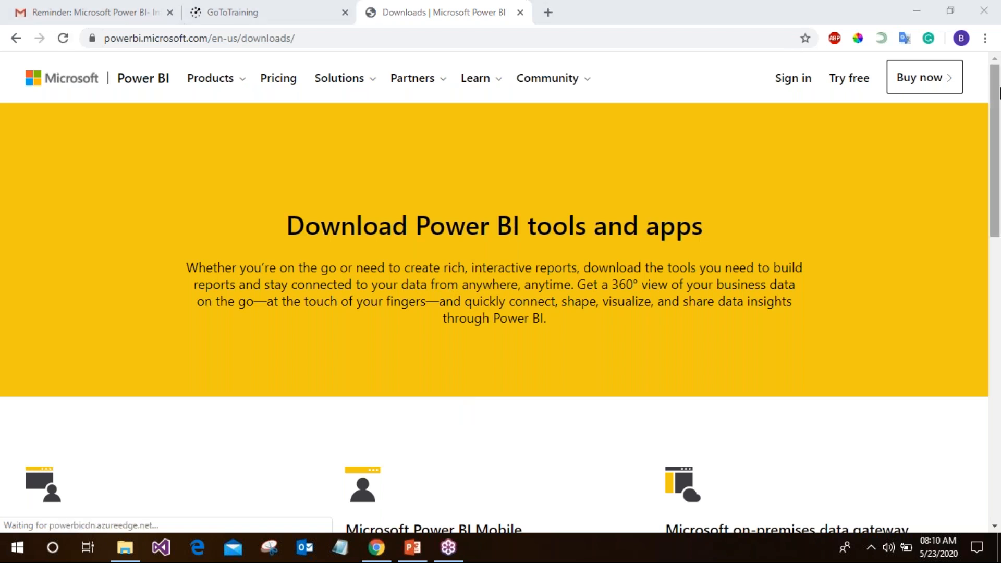
{"action": "scroll", "coordinate": [998, 527], "scroll_direction": "down", "scroll_amount": 6}
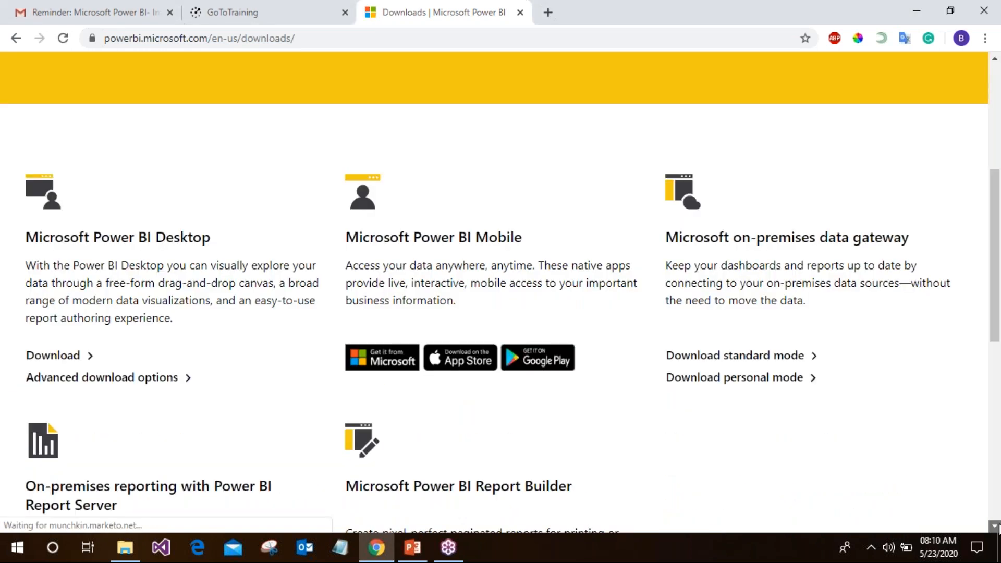
{"action": "left_click", "coordinate": [995, 527]}
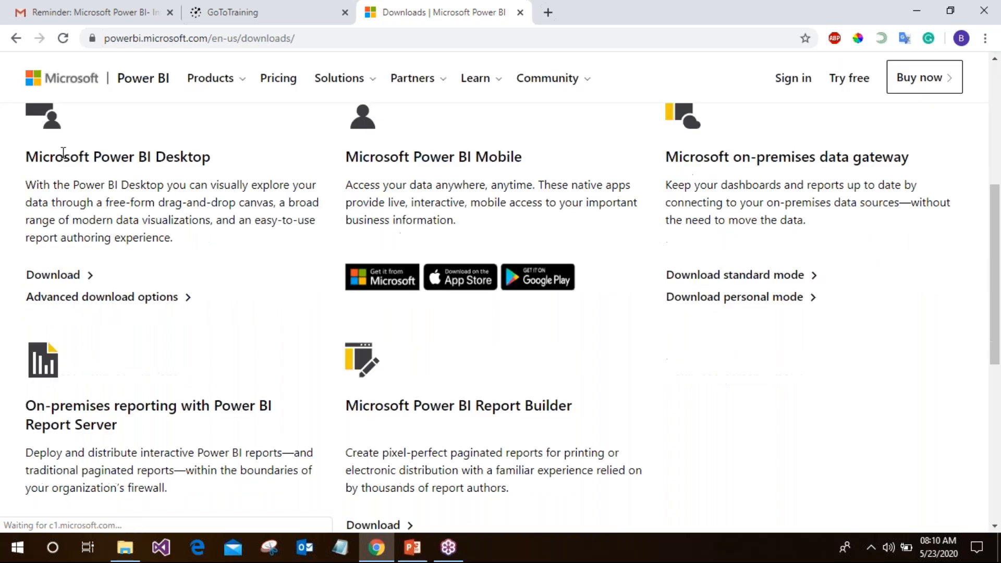
{"action": "left_click", "coordinate": [48, 280]}
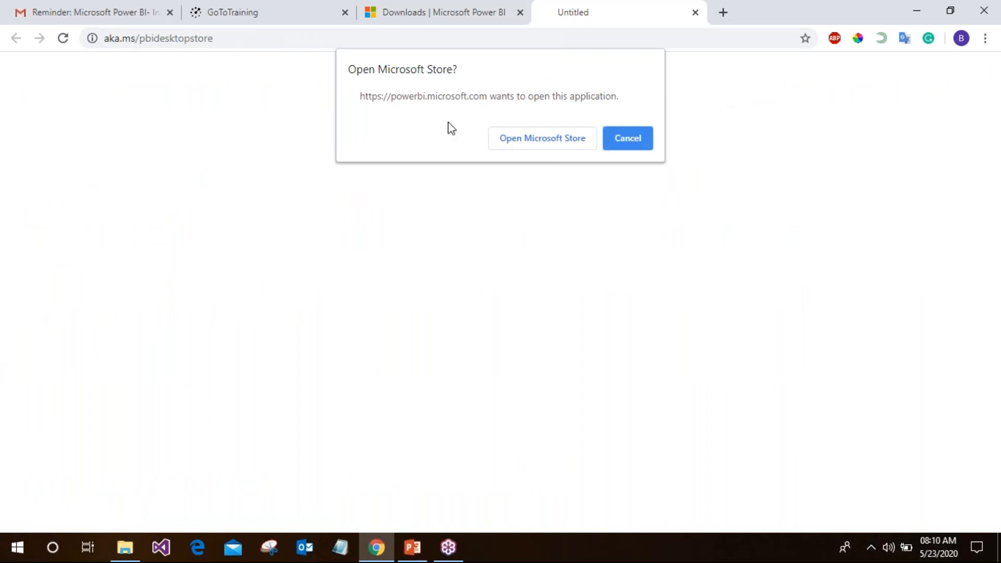
Open the Power BI Desktop listing in a maximized Microsoft Store and review it as already owned
{"action": "left_click", "coordinate": [519, 138]}
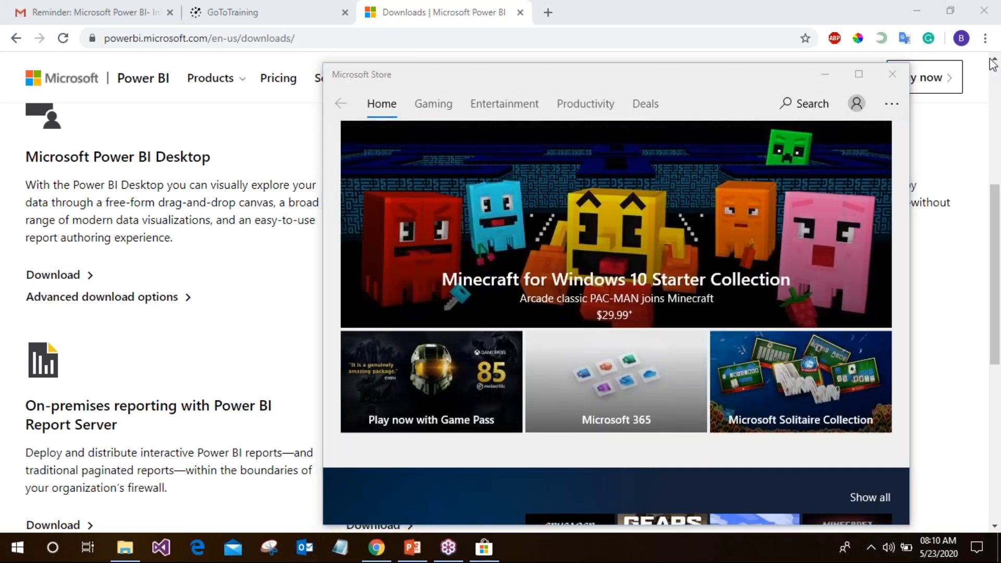
{"action": "left_click_drag", "start_coordinate": [679, 89], "coordinate": [408, 32]}
{"action": "left_click", "coordinate": [577, 17]}
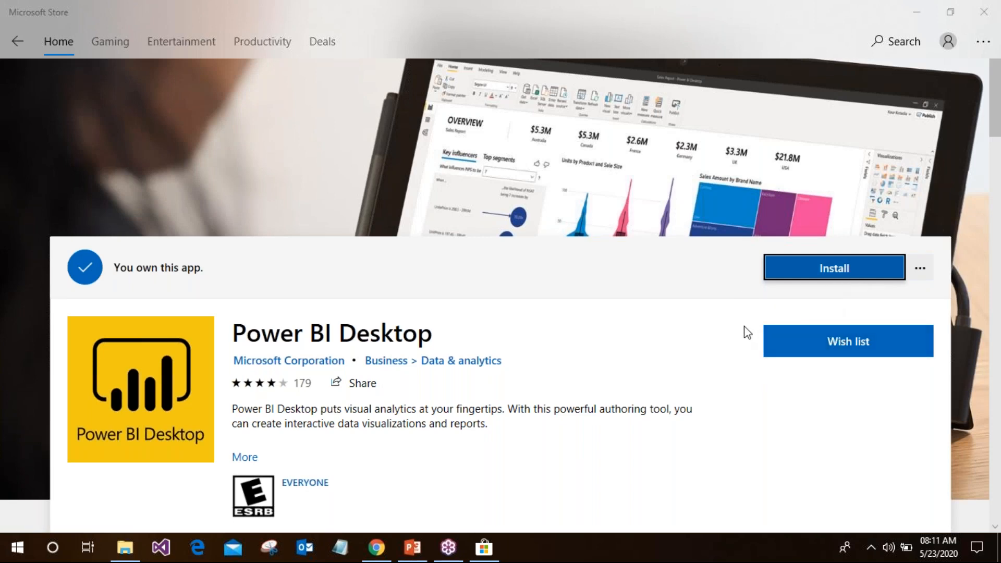
{"action": "scroll", "coordinate": [613, 391], "scroll_direction": "down", "scroll_amount": 15}
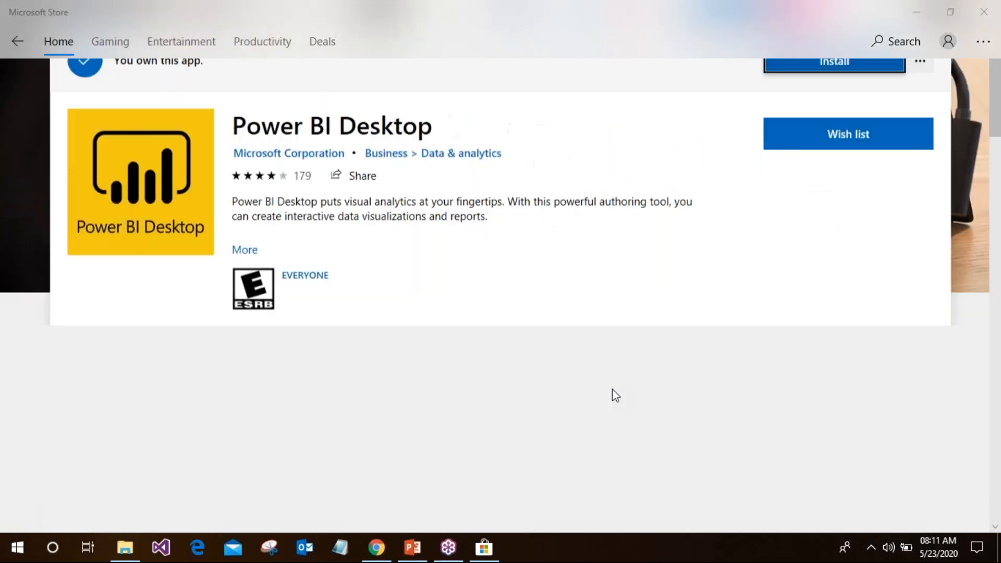
{"action": "scroll", "coordinate": [613, 391], "scroll_direction": "up", "scroll_amount": 14}
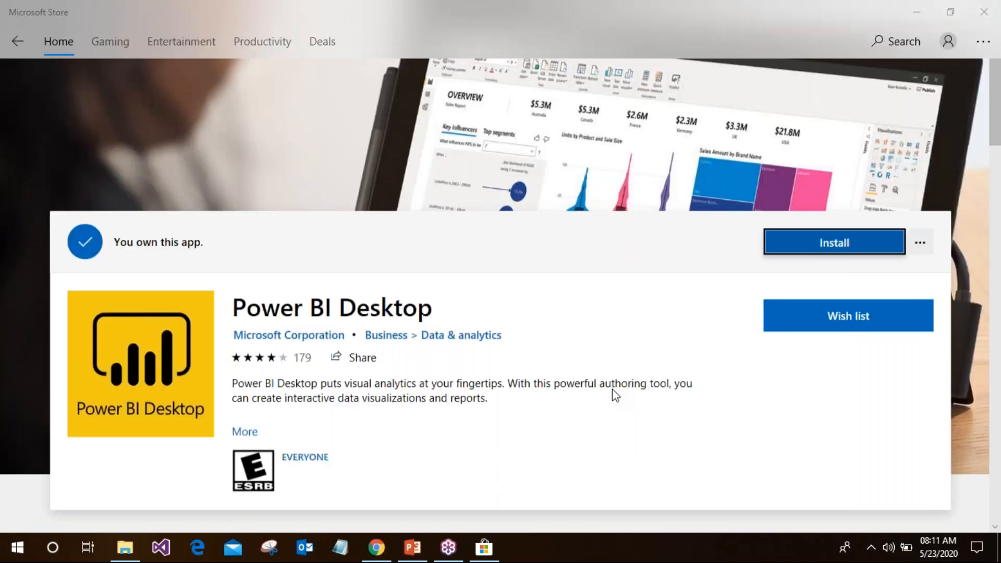
{"action": "scroll", "coordinate": [612, 389], "scroll_direction": "up", "scroll_amount": 1}
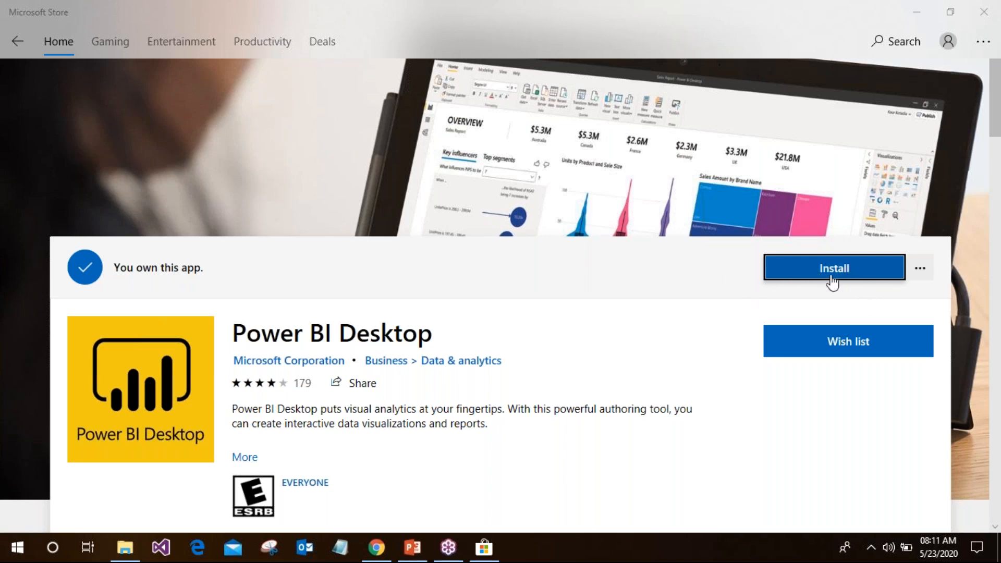
Minimize Microsoft Store and Chrome to reveal the Windows desktop
{"action": "left_click", "coordinate": [916, 7]}
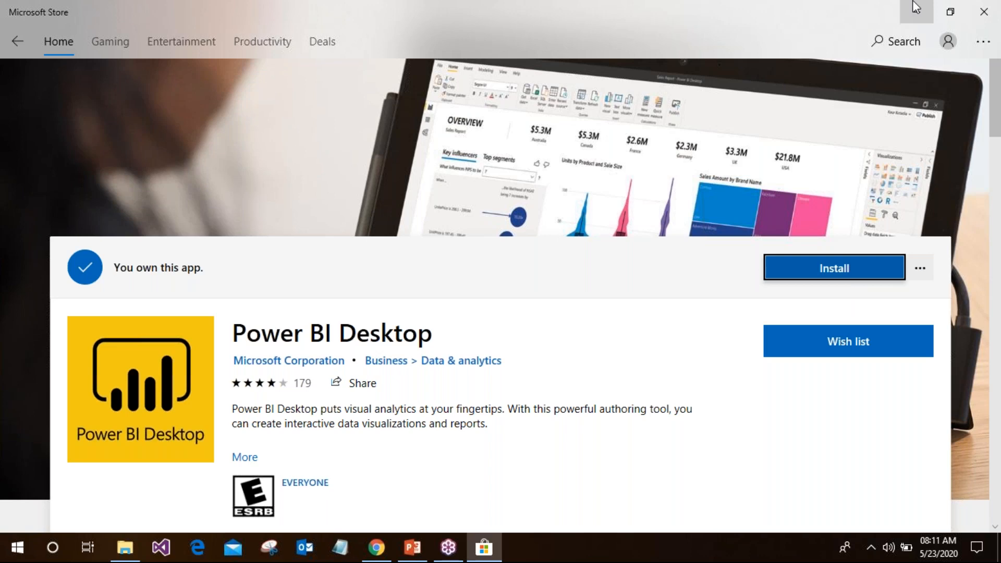
{"action": "left_click", "coordinate": [916, 8]}
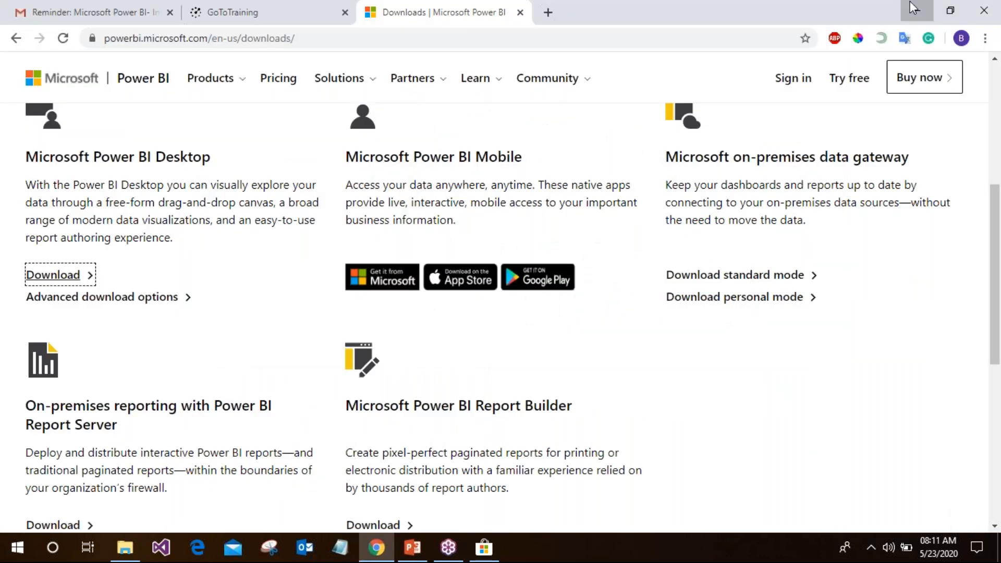
{"action": "left_click", "coordinate": [907, 14]}
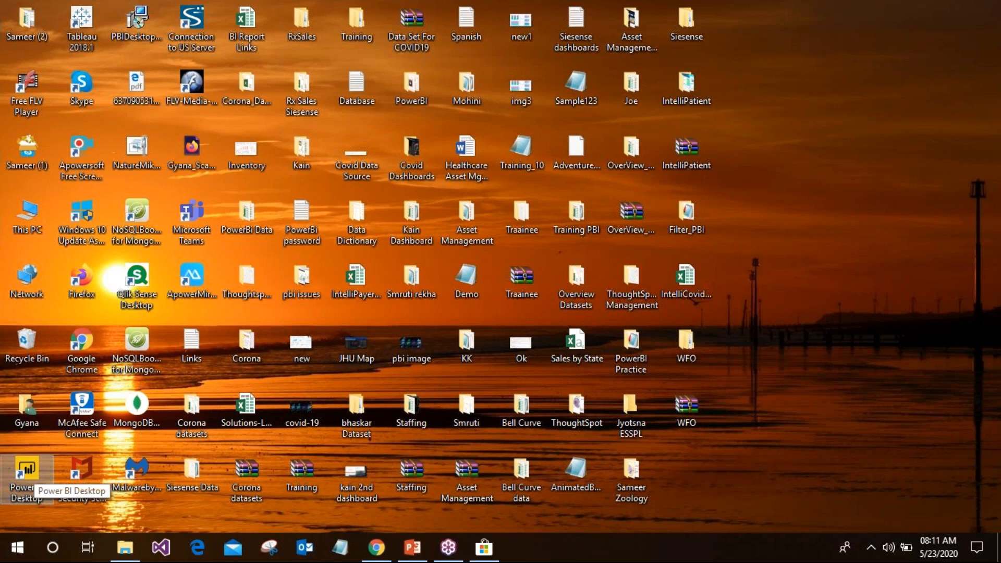
Launch Power BI Desktop from its desktop shortcut
{"action": "double_click", "coordinate": [26, 477]}
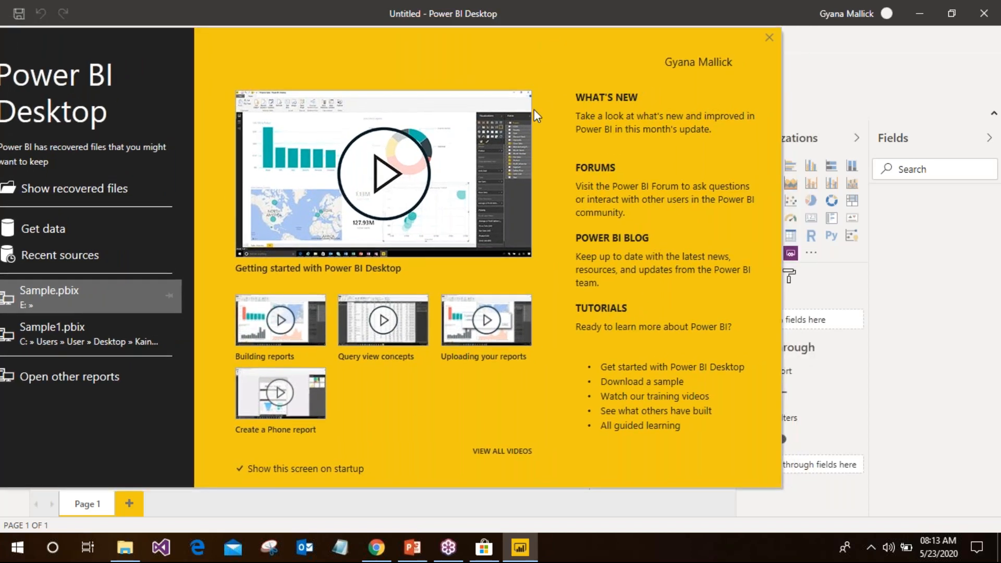
Dismiss the welcome screen and discard the auto-recovered files, leaving a blank Page 1
{"action": "left_click", "coordinate": [770, 38]}
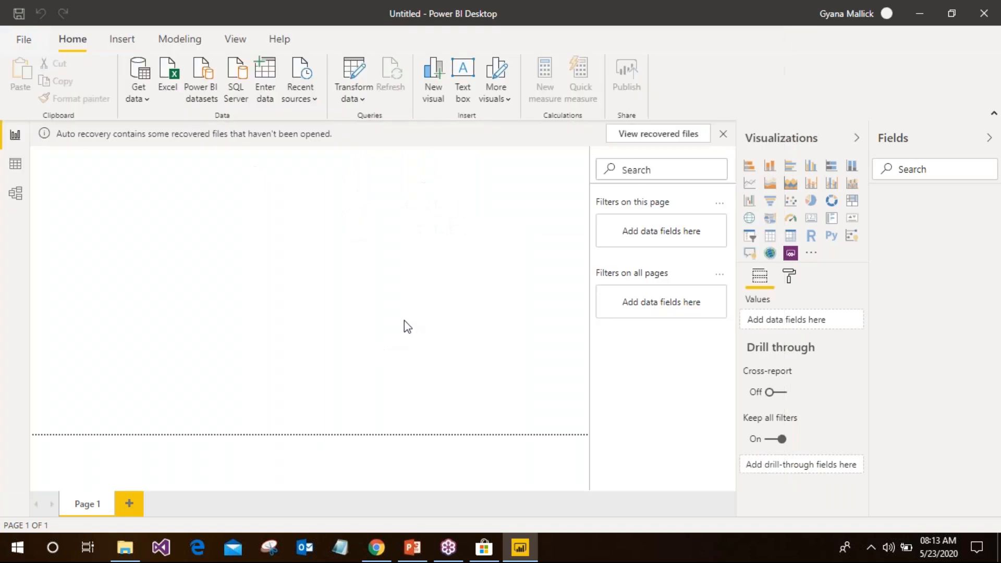
{"action": "left_click", "coordinate": [724, 135]}
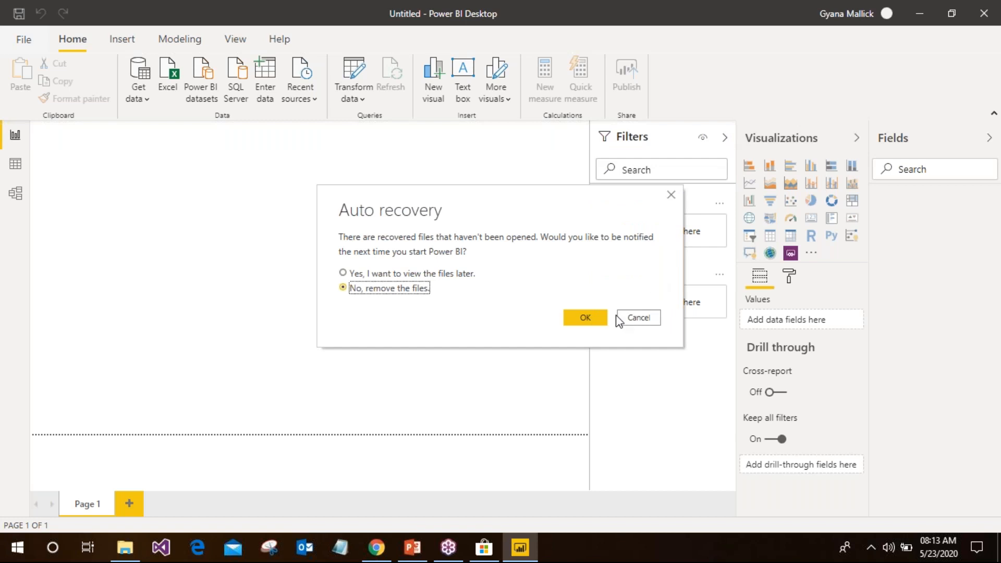
{"action": "left_click", "coordinate": [598, 316]}
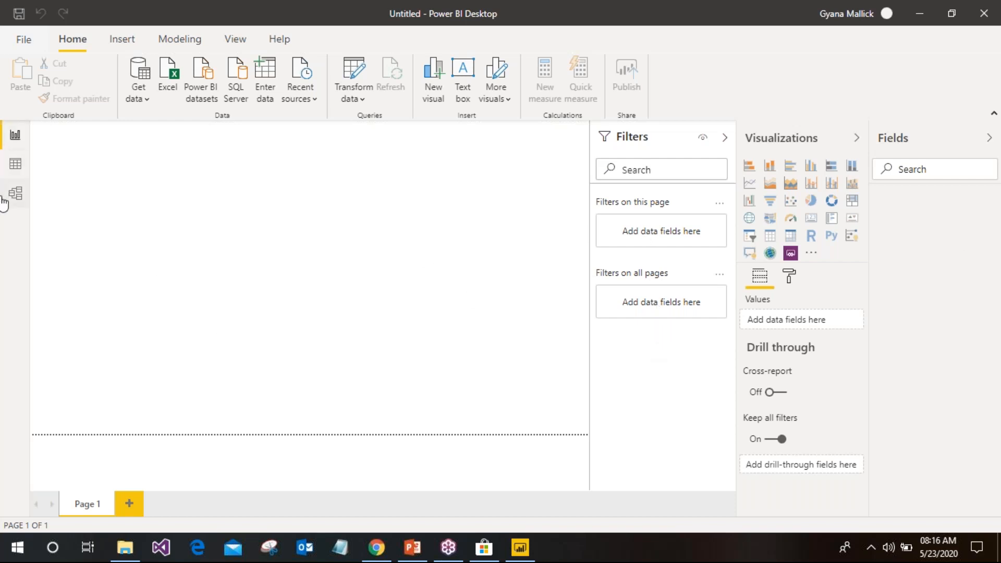
Review the tables in Data view, then switch to the empty Model view
{"action": "left_click", "coordinate": [12, 172]}
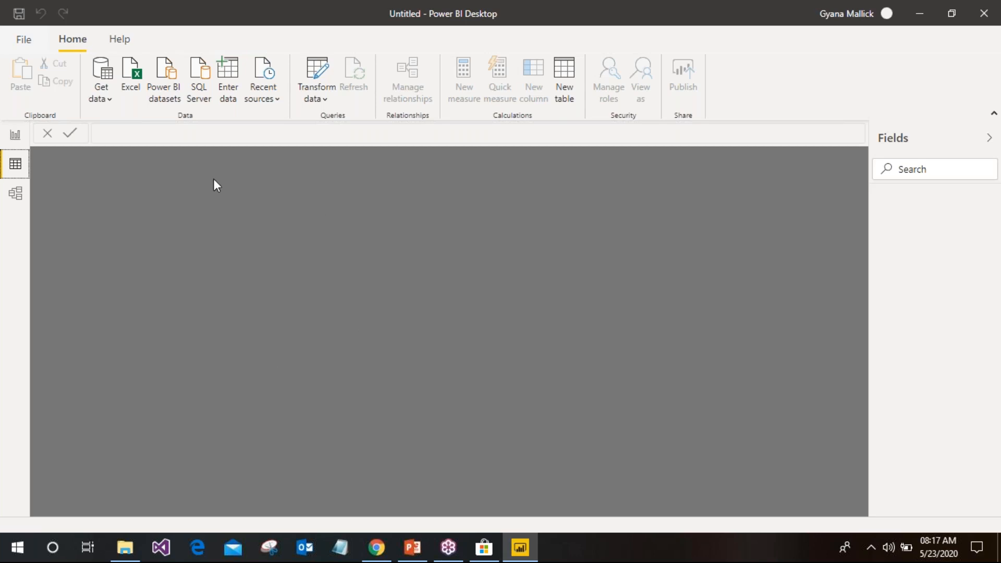
{"action": "left_click", "coordinate": [21, 199]}
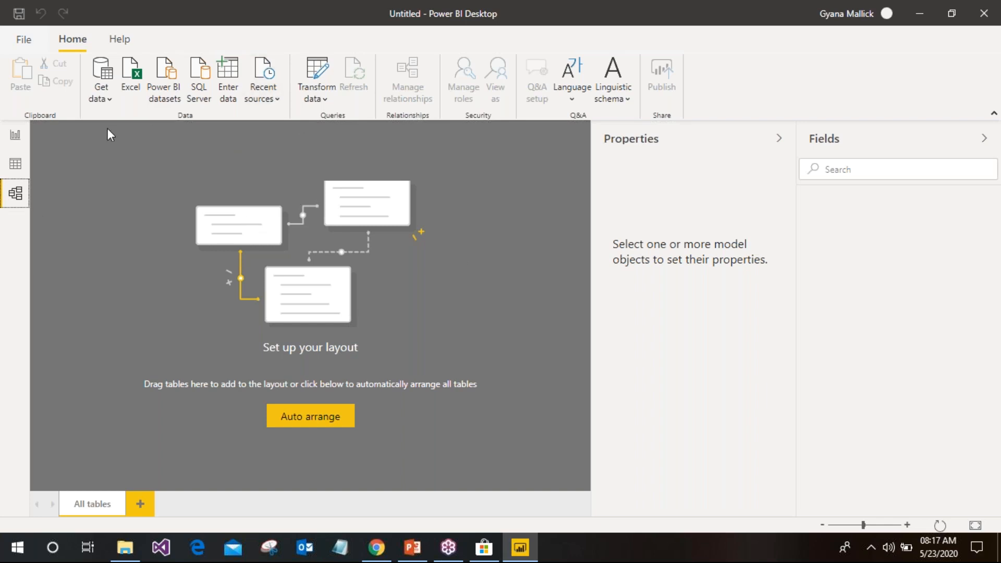
Pass through Data view and return to the empty Page 1 in Report view
{"action": "left_click", "coordinate": [16, 164]}
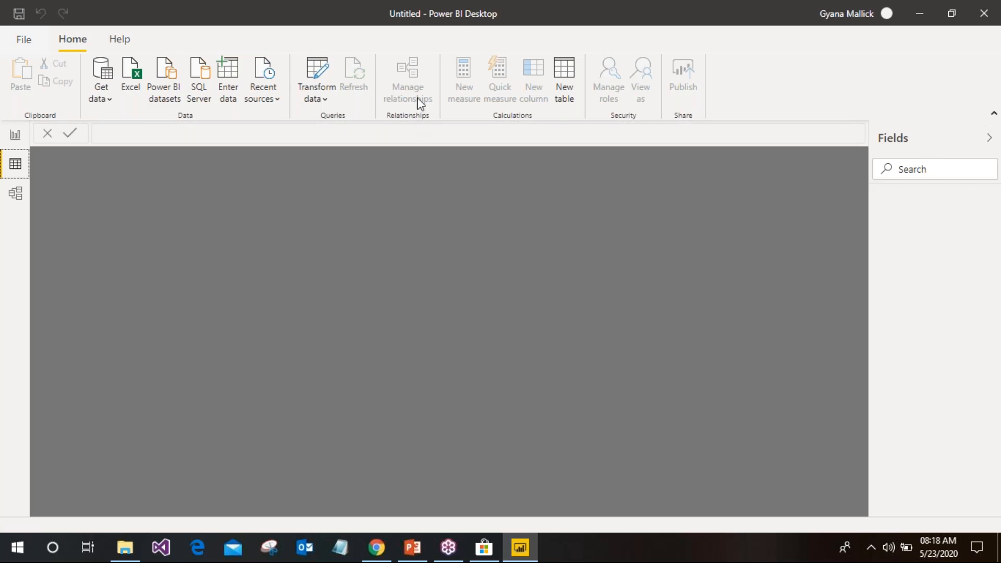
{"action": "left_click", "coordinate": [13, 135]}
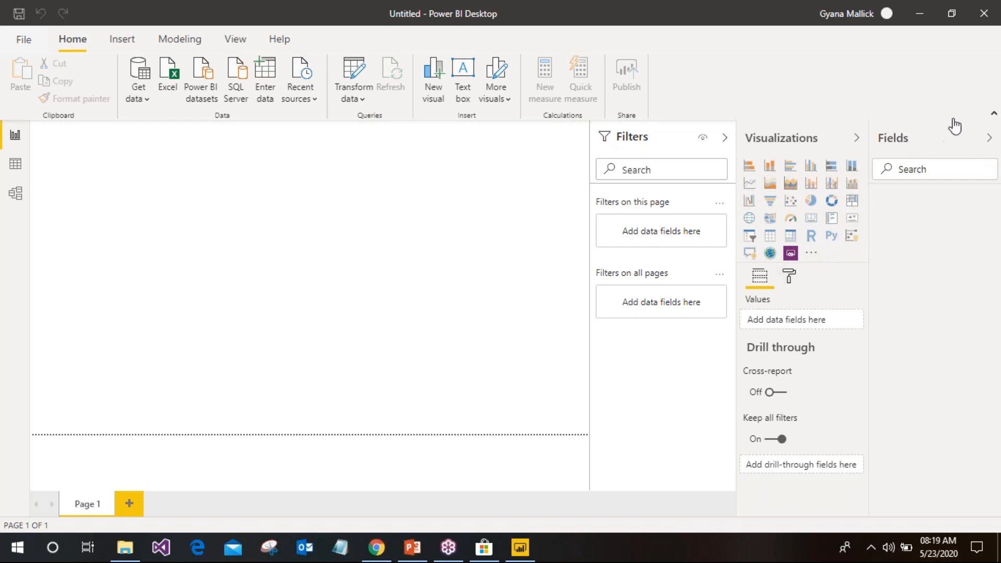
Open the AppSource custom visuals marketplace from the Visualizations pane
{"action": "left_click", "coordinate": [811, 254]}
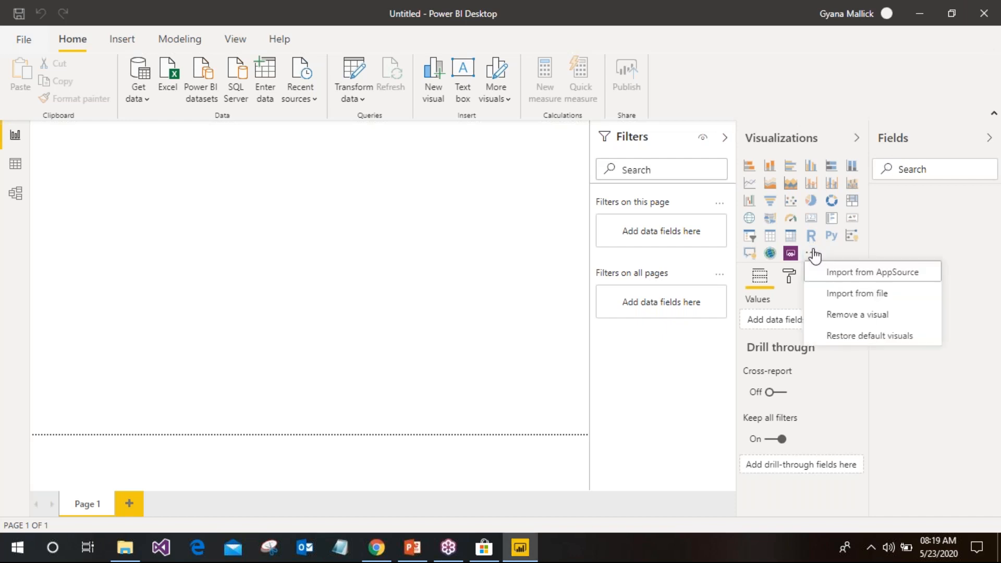
{"action": "left_click", "coordinate": [873, 278]}
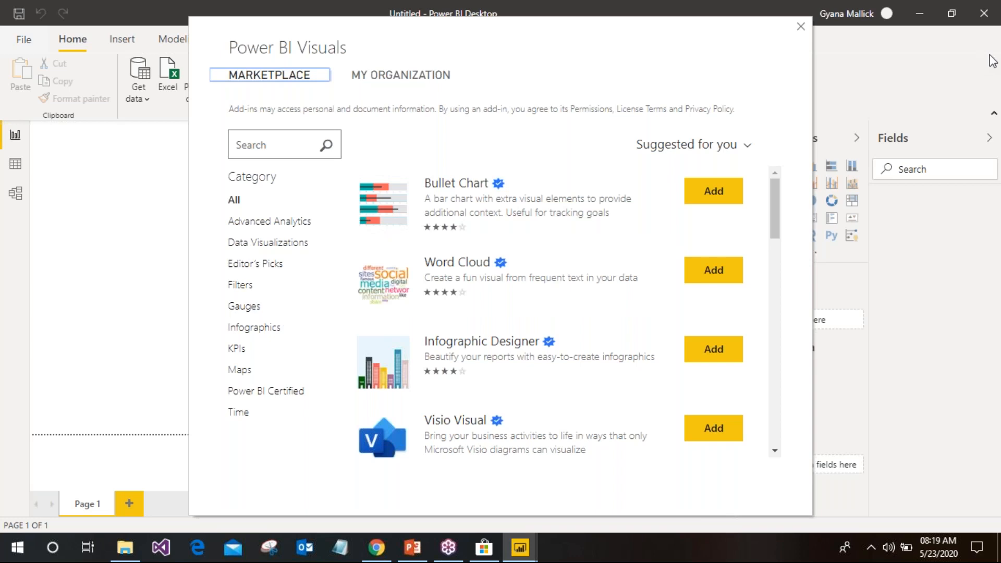
{"action": "left_click_drag", "start_coordinate": [568, 32], "coordinate": [467, 30]}
{"action": "left_click_drag", "start_coordinate": [678, 210], "coordinate": [644, 430]}
Scroll through the marketplace's list of visuals, then close the marketplace
{"action": "scroll", "coordinate": [626, 391], "scroll_direction": "down", "scroll_amount": 10}
{"action": "scroll", "coordinate": [595, 417], "scroll_direction": "down", "scroll_amount": 5}
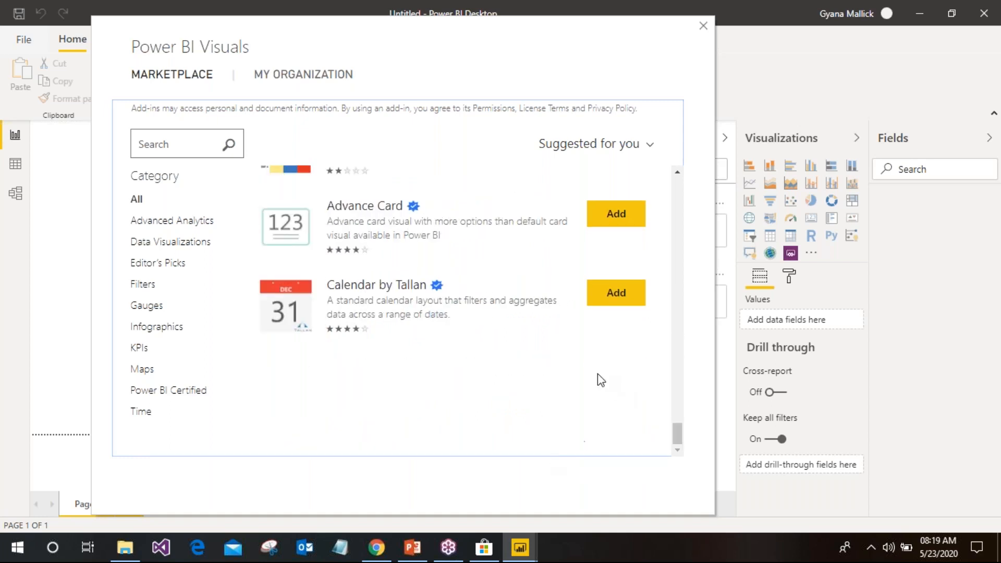
{"action": "scroll", "coordinate": [602, 380], "scroll_direction": "down", "scroll_amount": 5}
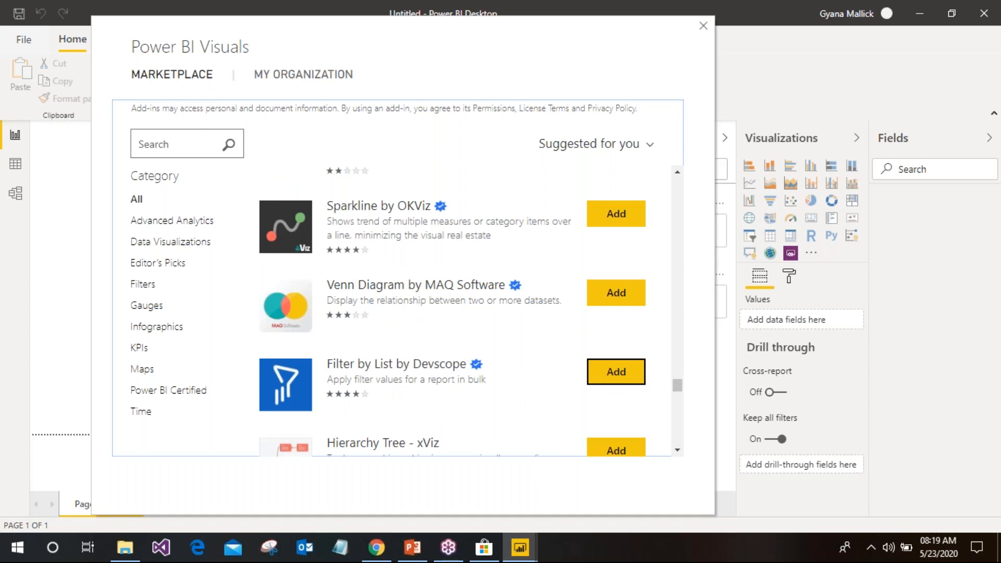
{"action": "scroll", "coordinate": [607, 380], "scroll_direction": "down", "scroll_amount": 5}
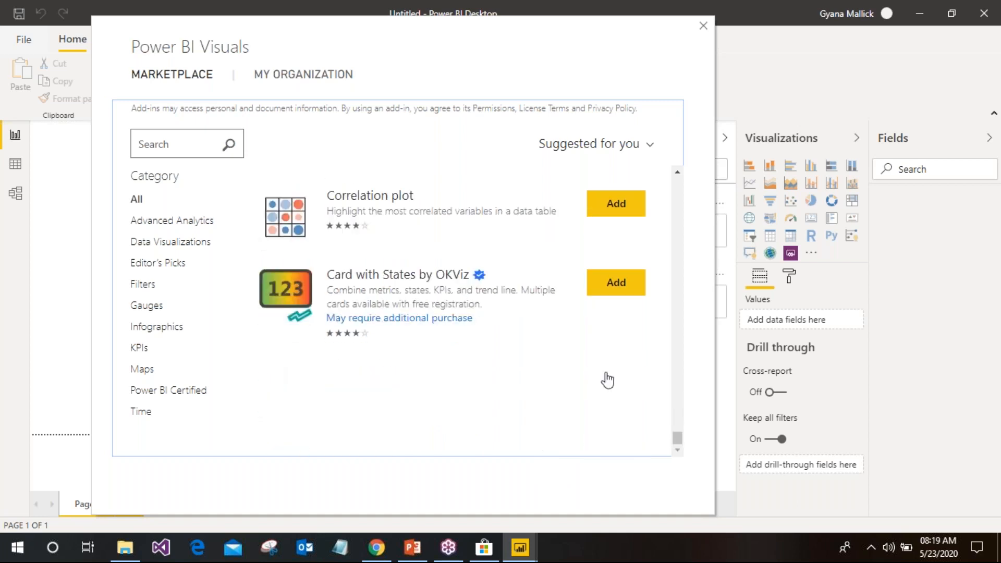
{"action": "scroll", "coordinate": [607, 380], "scroll_direction": "down", "scroll_amount": 3}
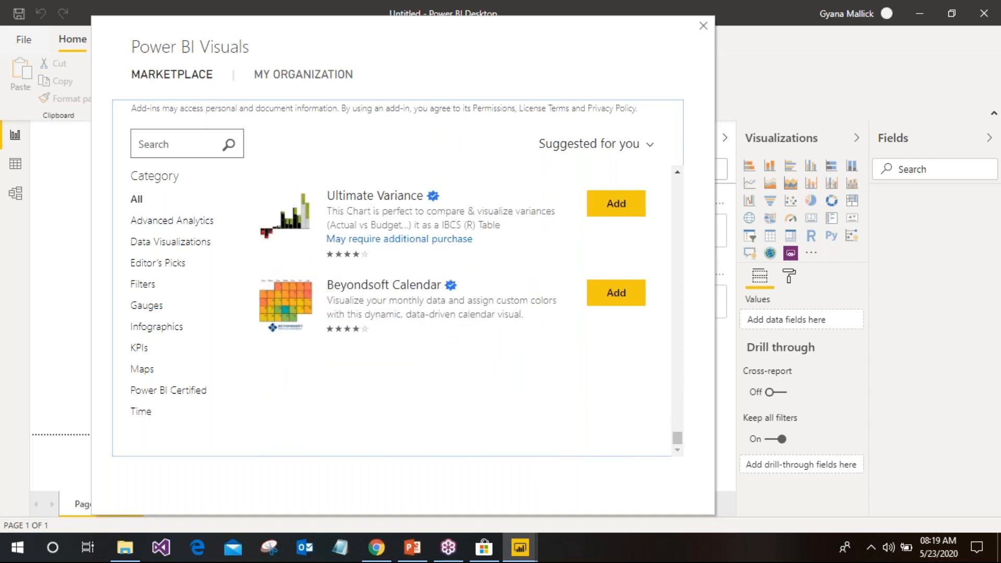
{"action": "scroll", "coordinate": [602, 378], "scroll_direction": "down", "scroll_amount": 5}
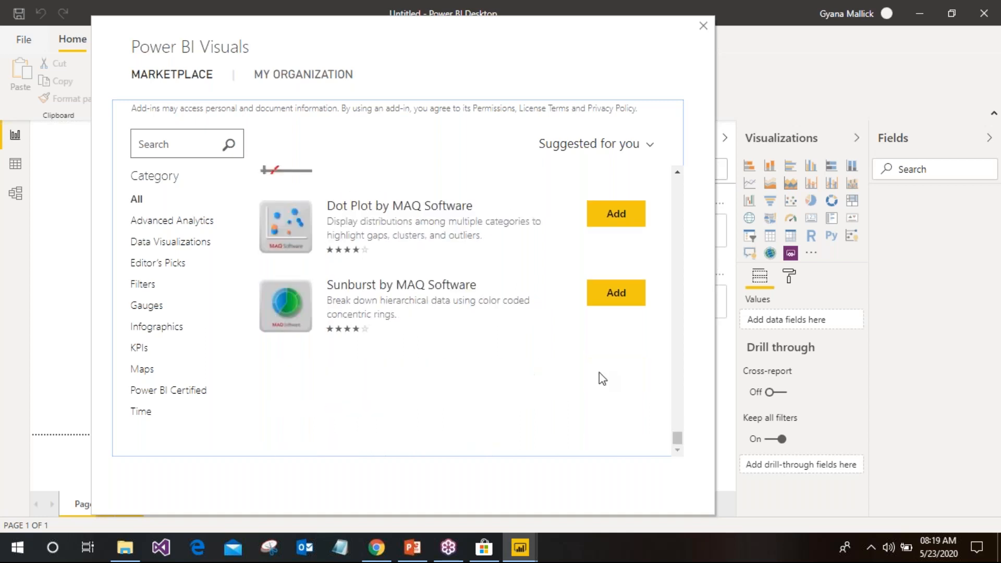
{"action": "scroll", "coordinate": [602, 378], "scroll_direction": "down", "scroll_amount": 5}
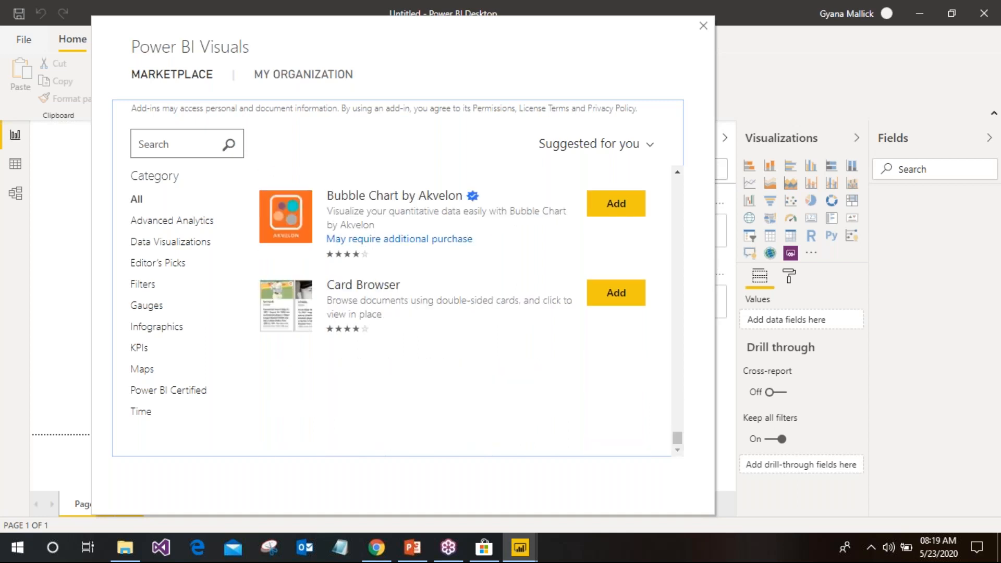
{"action": "scroll", "coordinate": [599, 384], "scroll_direction": "down", "scroll_amount": 6}
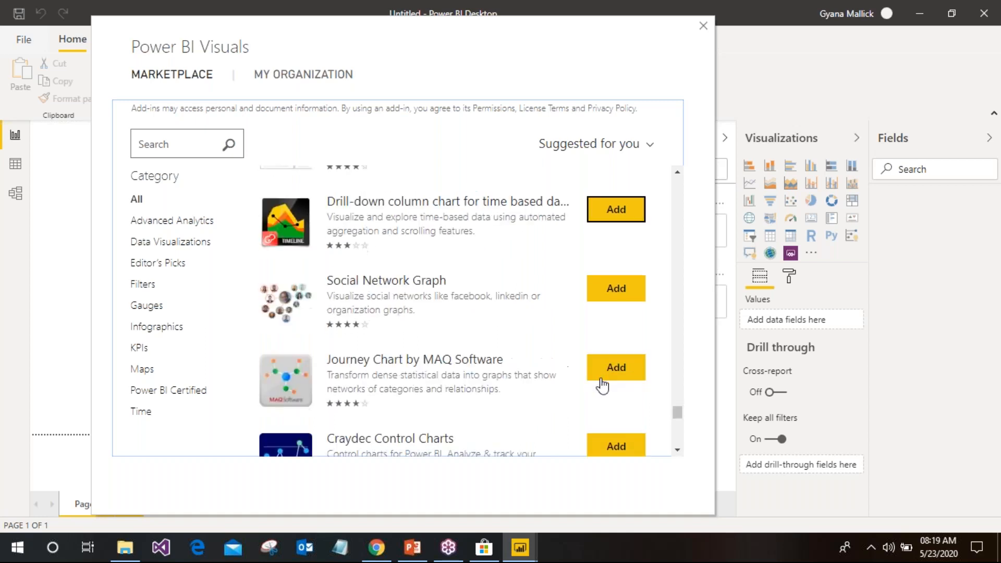
{"action": "scroll", "coordinate": [522, 362], "scroll_direction": "down", "scroll_amount": 5}
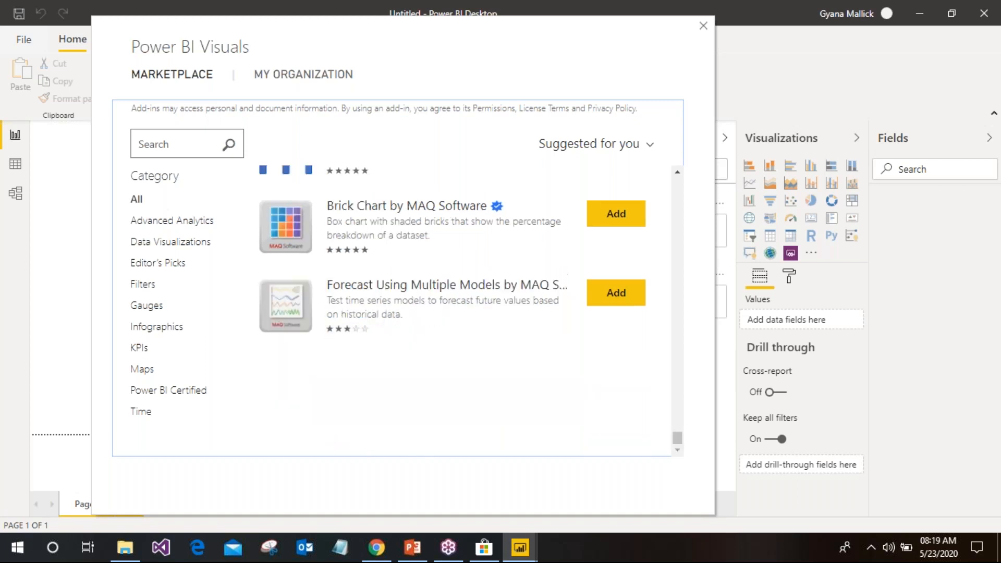
{"action": "left_click", "coordinate": [705, 26]}
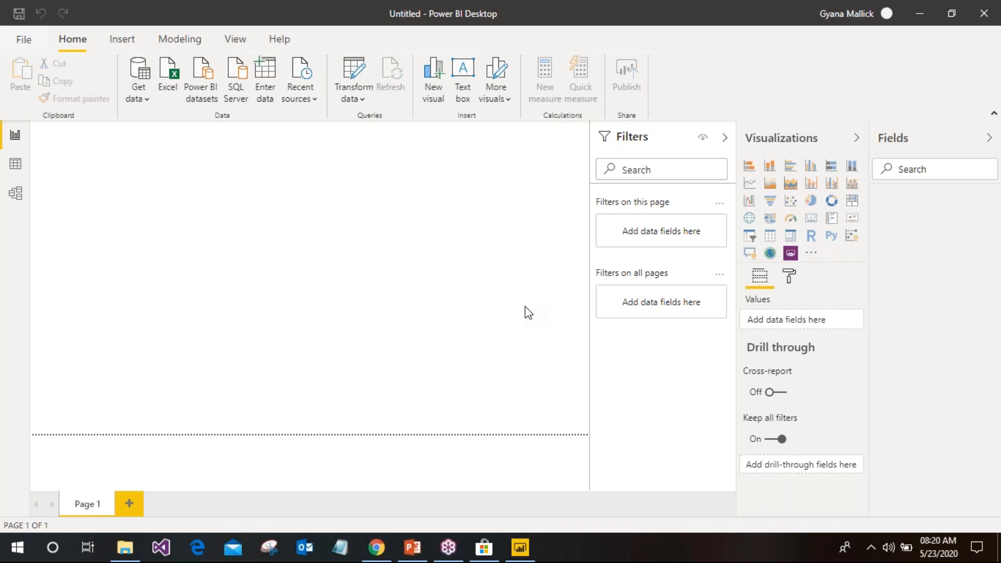
Open the full Get Data connector catalogue through Get data > More
{"action": "left_click", "coordinate": [284, 255]}
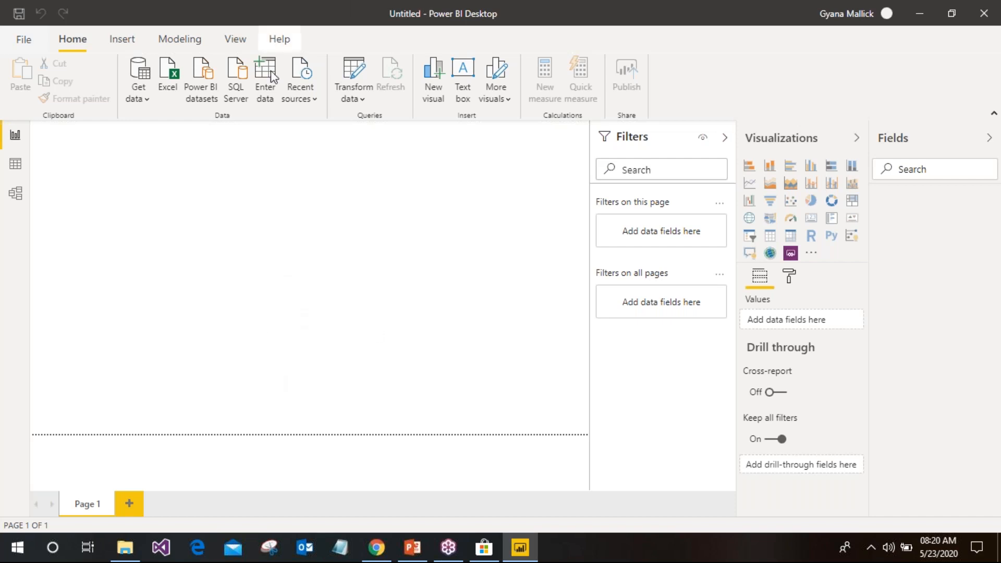
{"action": "left_click", "coordinate": [144, 97]}
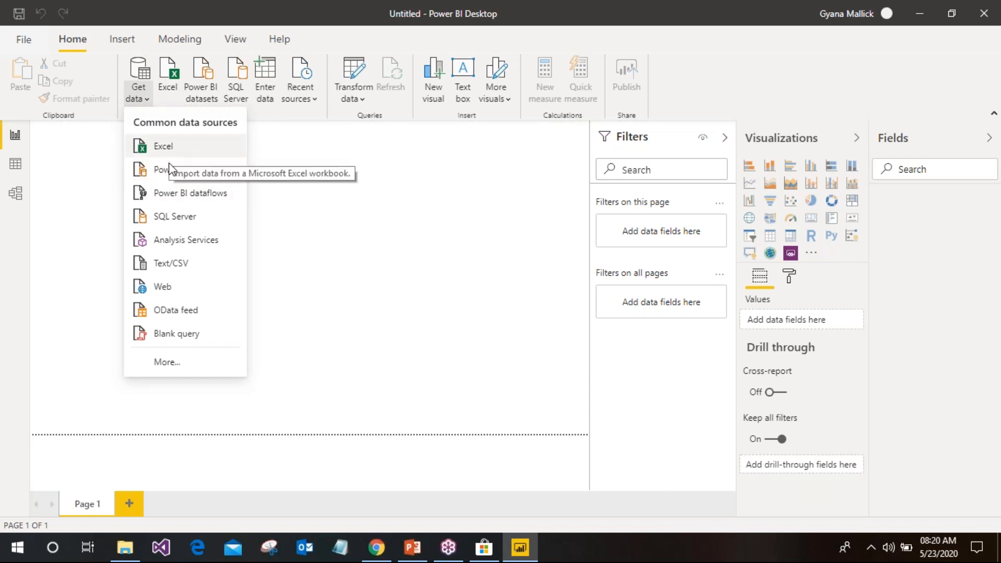
{"action": "left_click", "coordinate": [185, 357]}
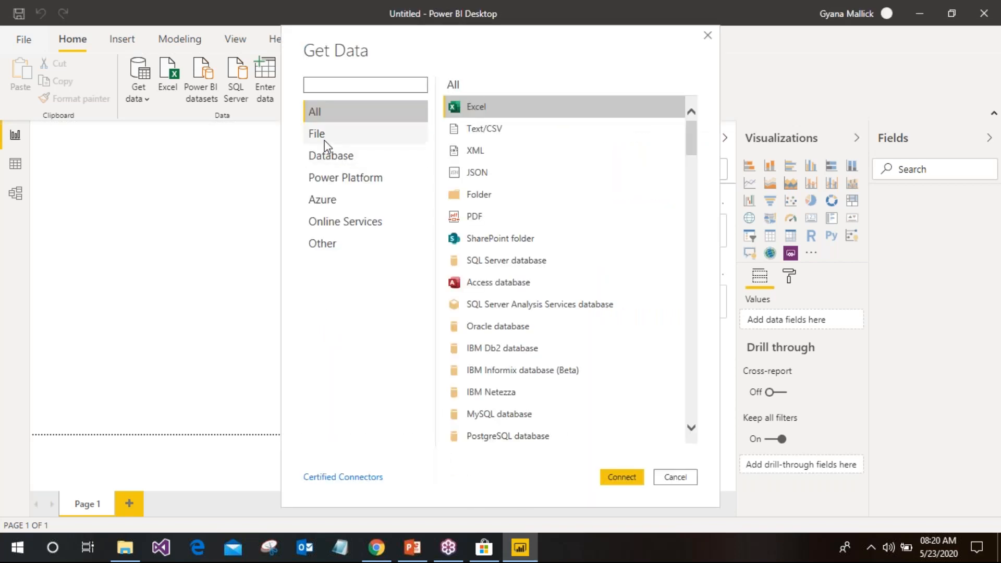
Browse the File, Database, Power Platform, Azure and Online Services connector categories
{"action": "left_click", "coordinate": [328, 140]}
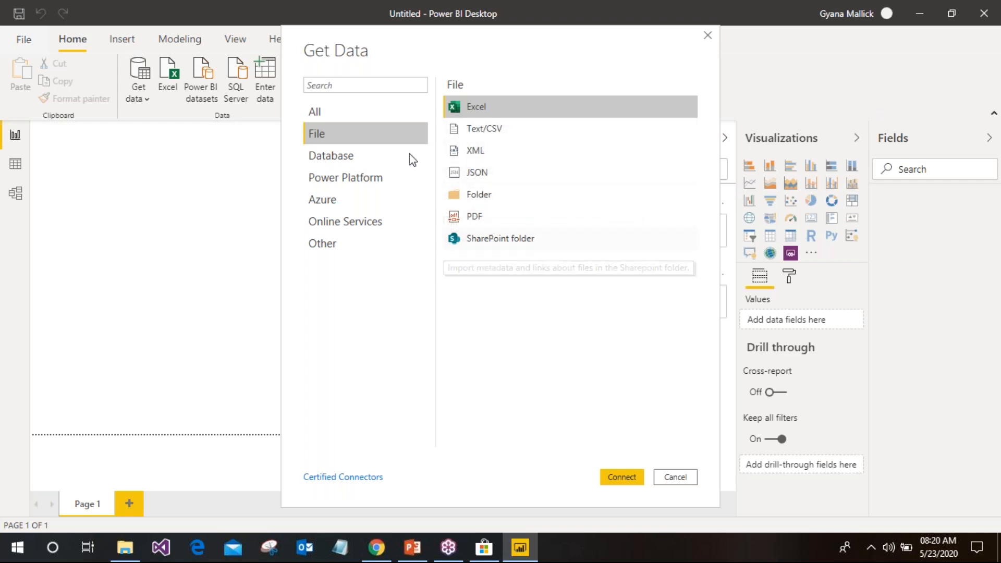
{"action": "left_click", "coordinate": [346, 159]}
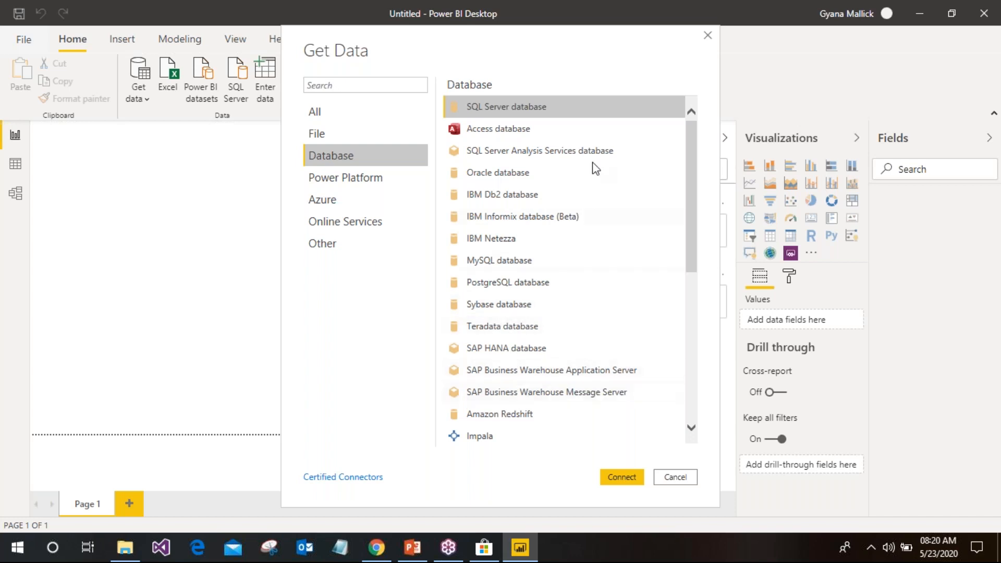
{"action": "left_click_drag", "start_coordinate": [694, 234], "coordinate": [681, 401]}
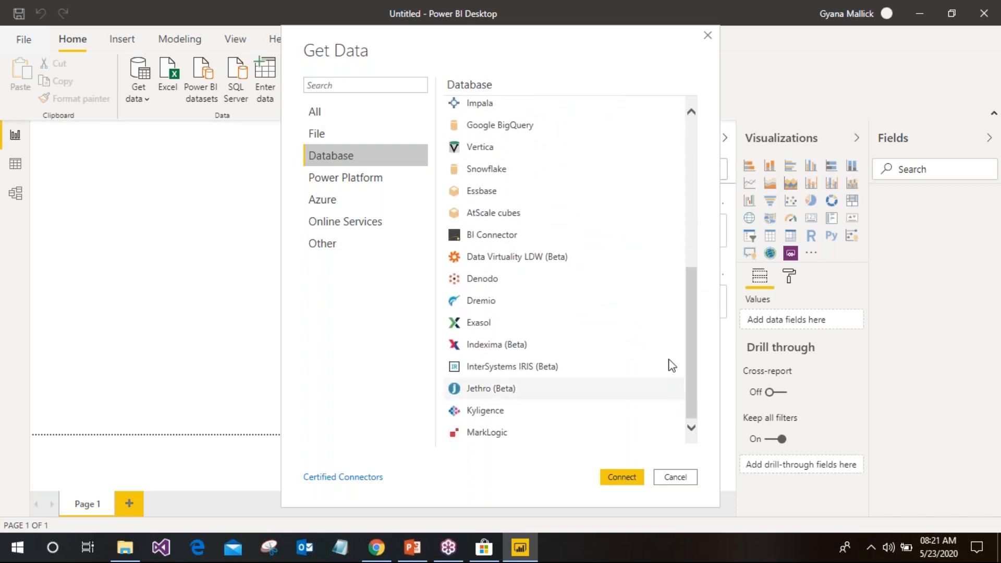
{"action": "left_click", "coordinate": [335, 184]}
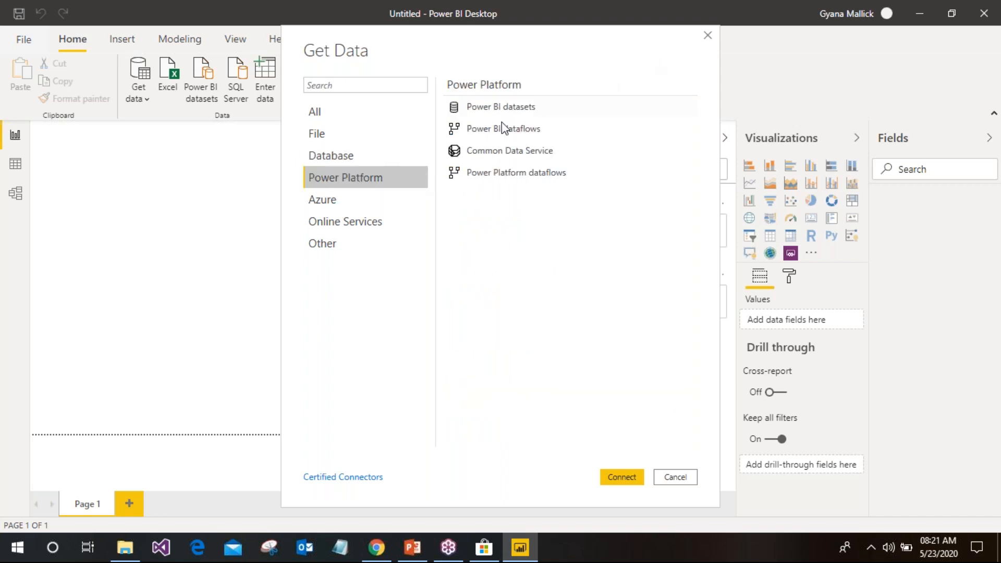
{"action": "left_click", "coordinate": [338, 204]}
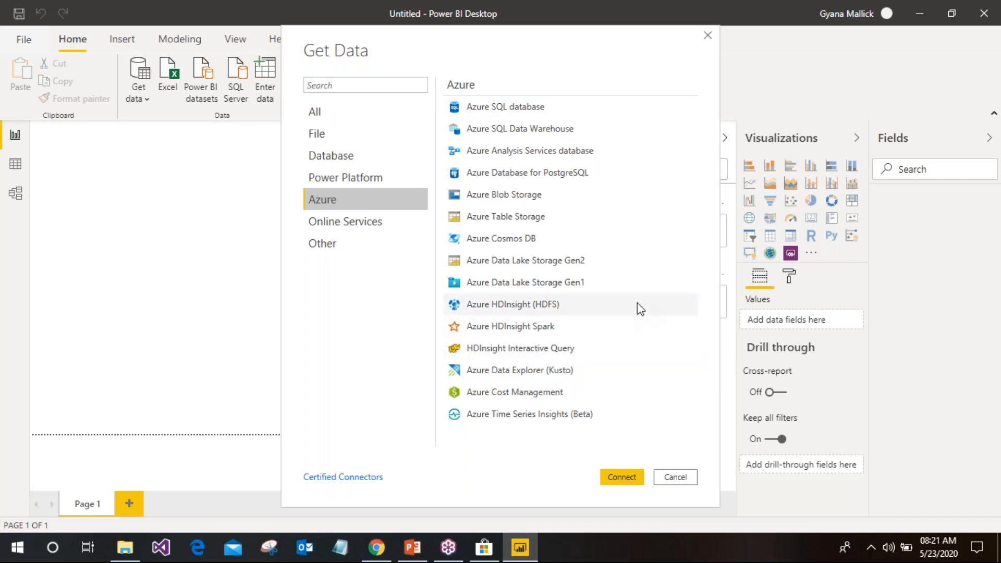
{"action": "left_click", "coordinate": [359, 228]}
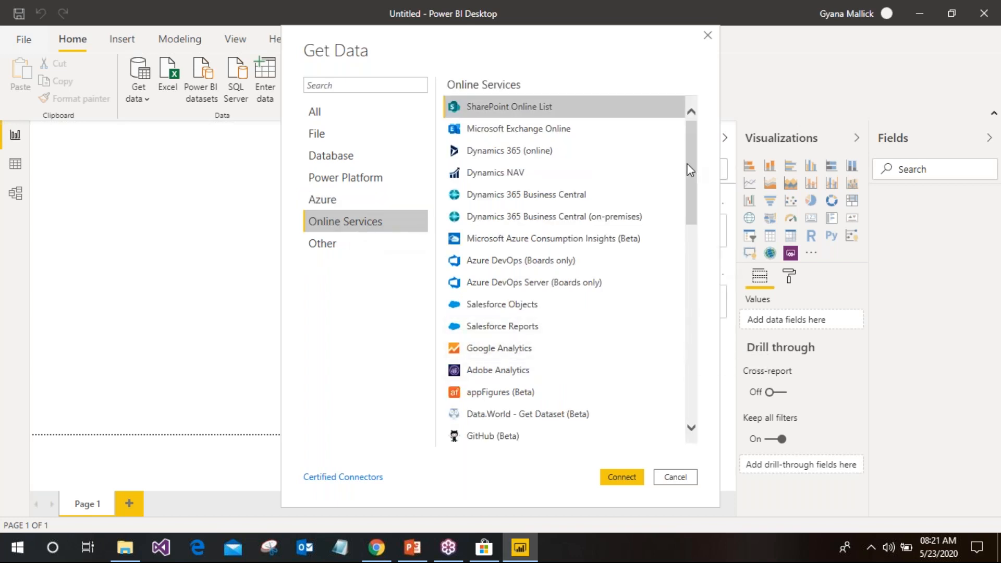
{"action": "left_click_drag", "start_coordinate": [687, 164], "coordinate": [572, 161]}
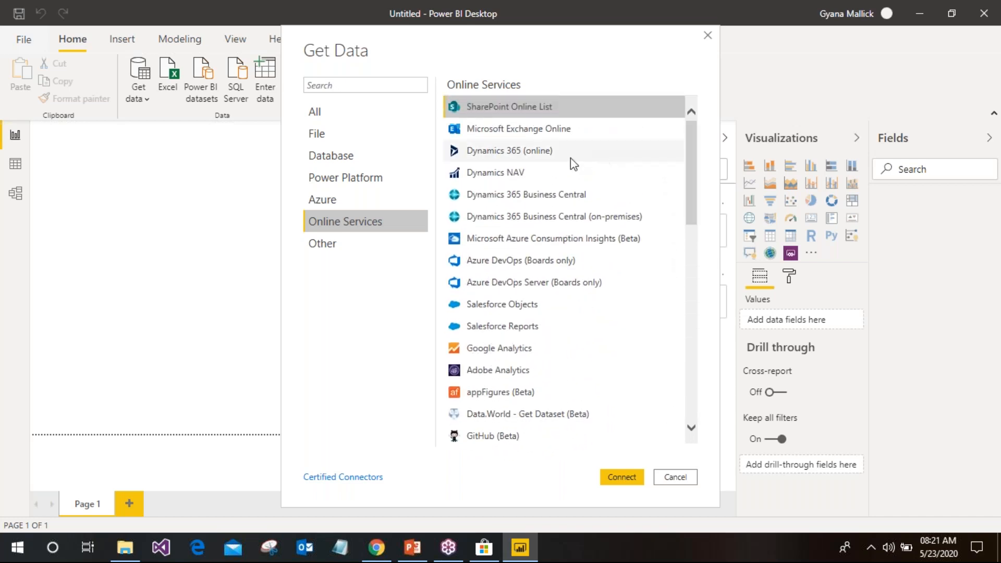
Look over the Other and All connector lists, then filter back to File connectors
{"action": "left_click", "coordinate": [335, 246]}
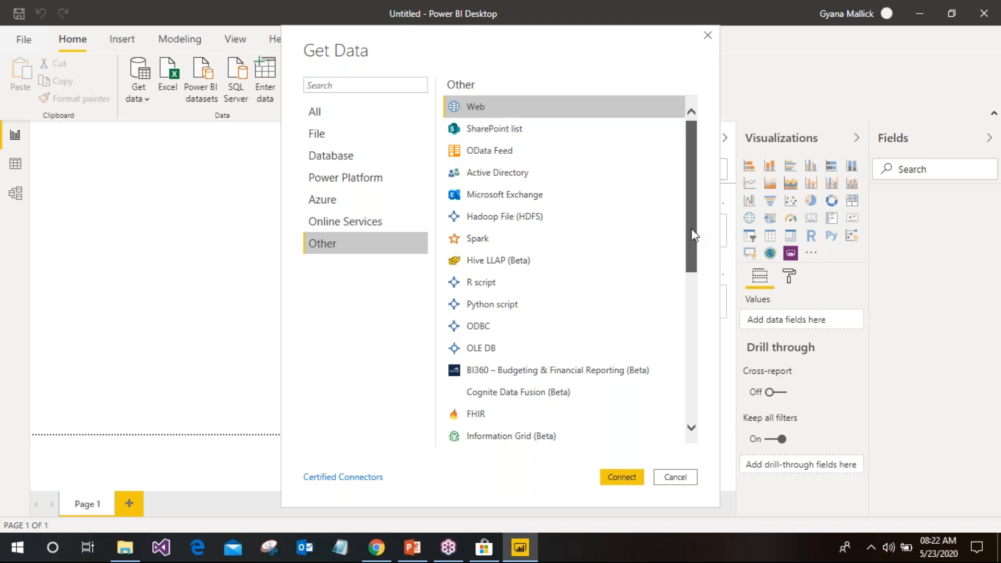
{"action": "left_click_drag", "start_coordinate": [691, 235], "coordinate": [664, 444]}
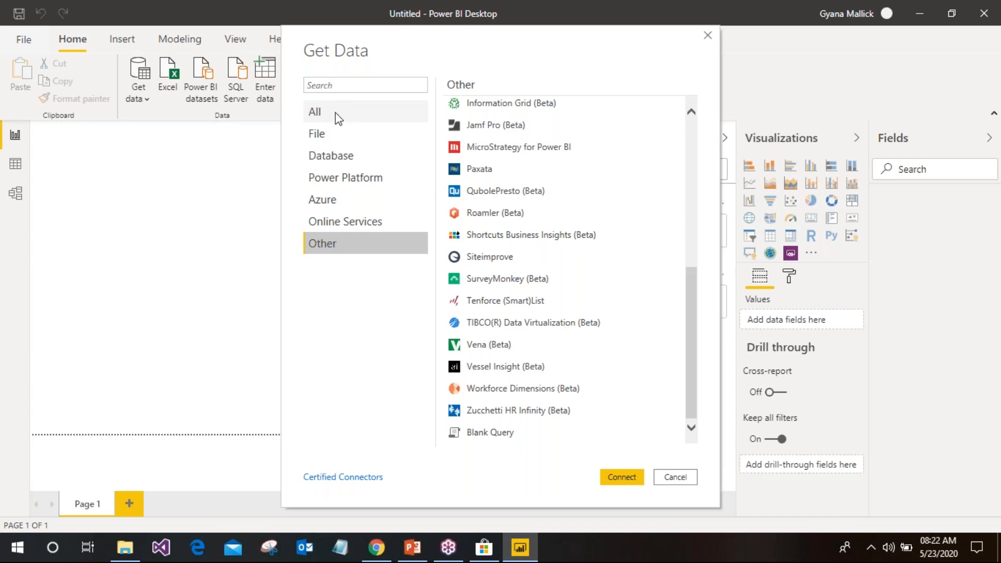
{"action": "left_click", "coordinate": [337, 117]}
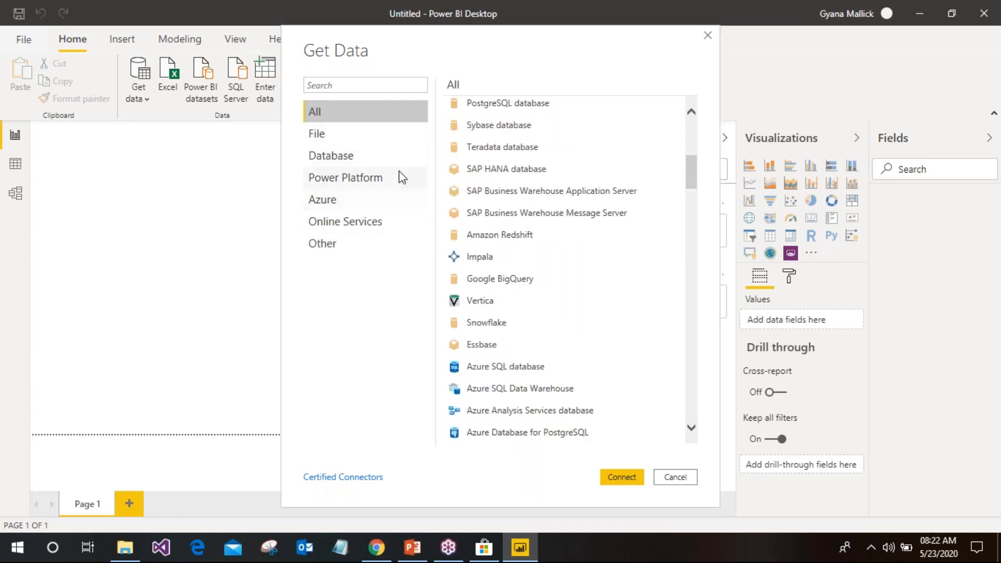
{"action": "left_click", "coordinate": [343, 134]}
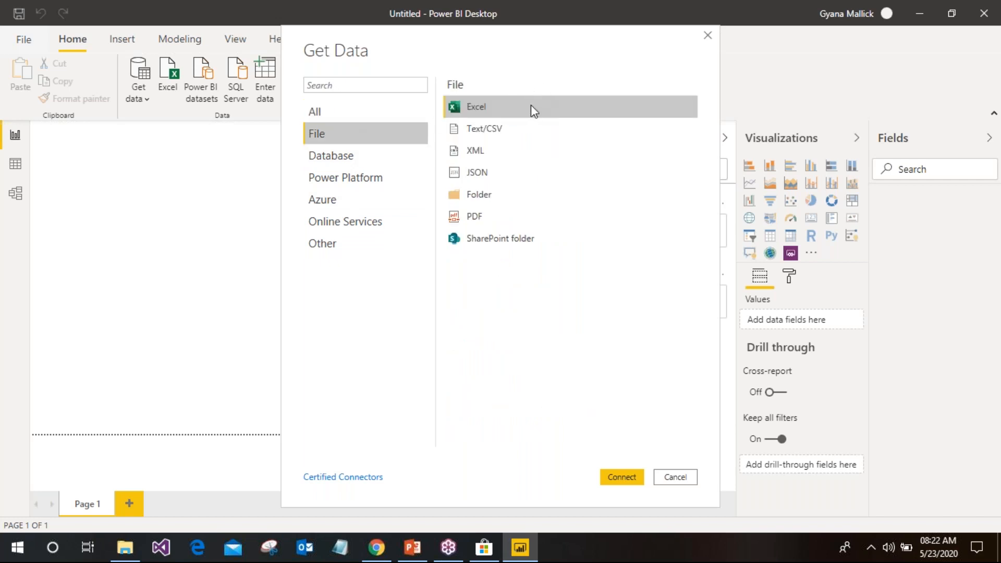
Connect to the Excel workbook Consumption Masks Daily.xlsx
{"action": "left_click", "coordinate": [615, 472]}
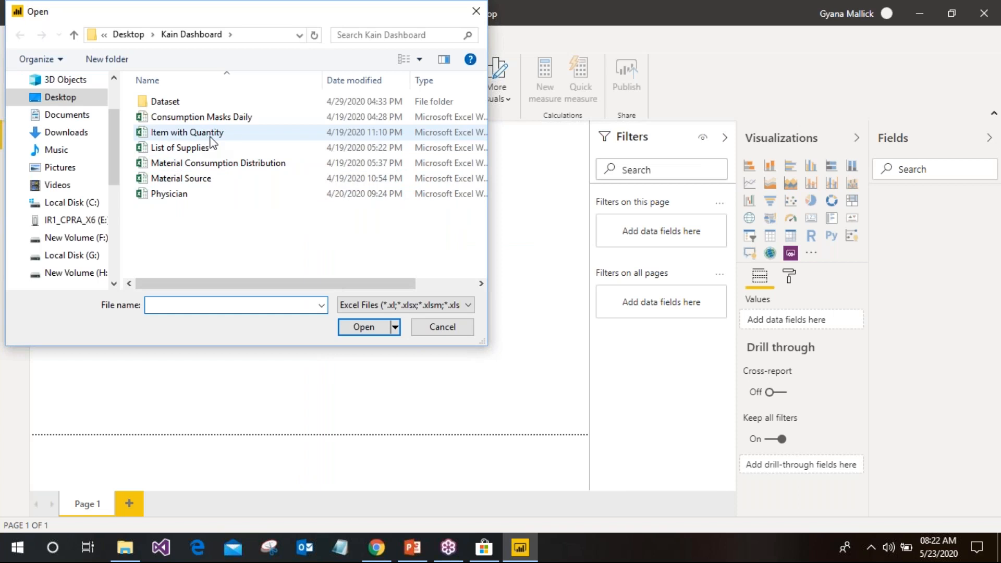
{"action": "left_click", "coordinate": [255, 119]}
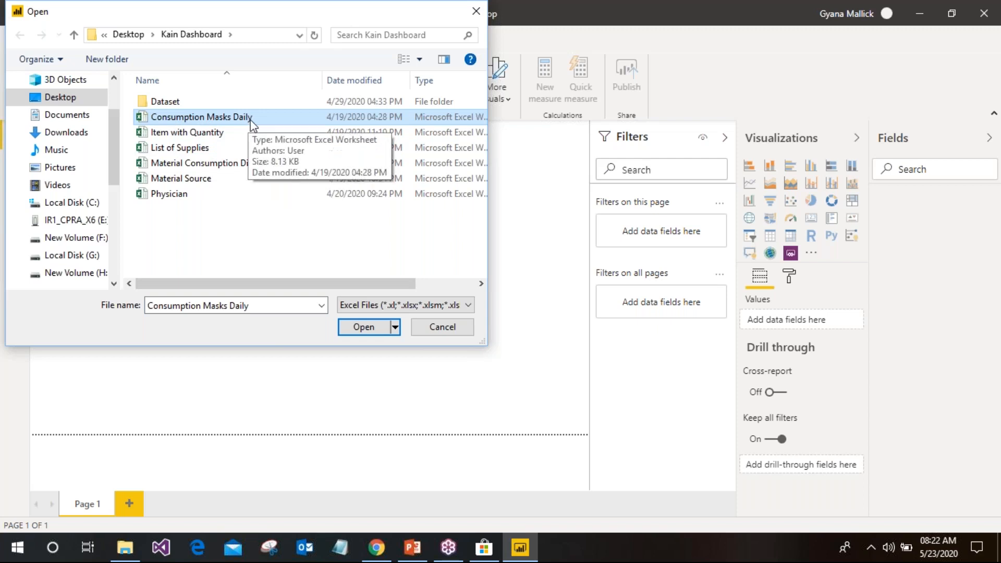
{"action": "left_click", "coordinate": [373, 329]}
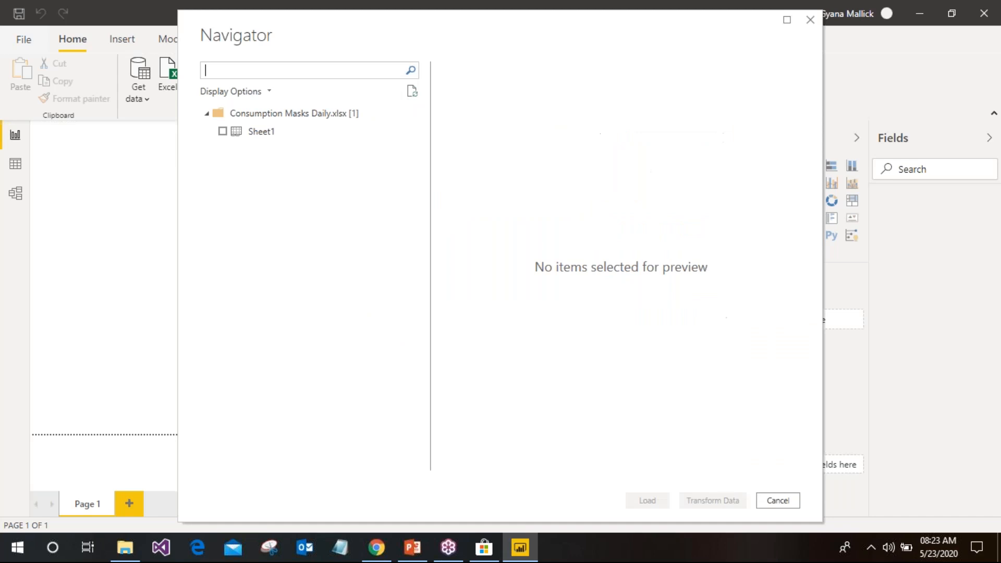
Select Sheet1 in Navigator and load it into Power Query Editor for transforming
{"action": "left_click", "coordinate": [223, 132]}
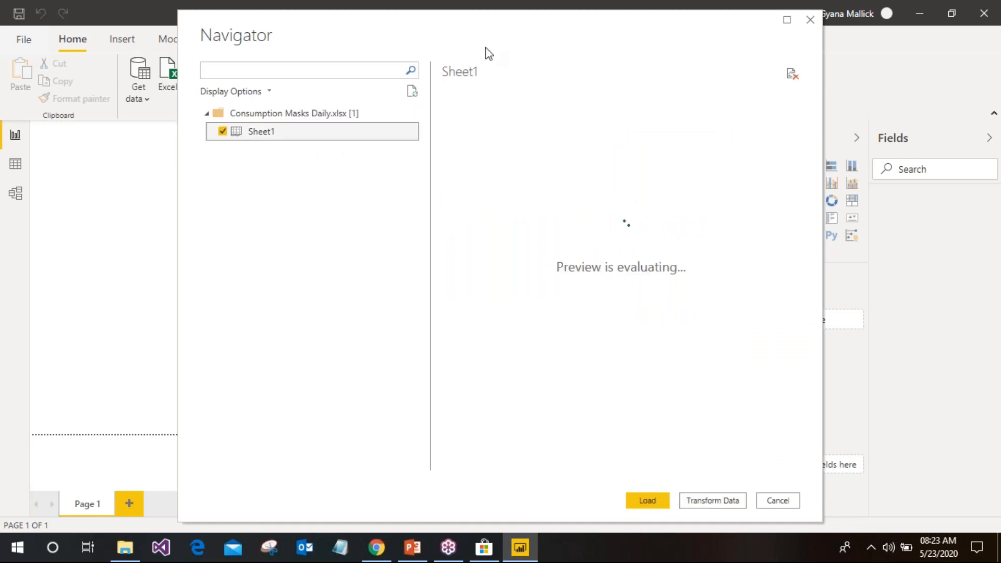
{"action": "left_click_drag", "start_coordinate": [493, 32], "coordinate": [408, 23]}
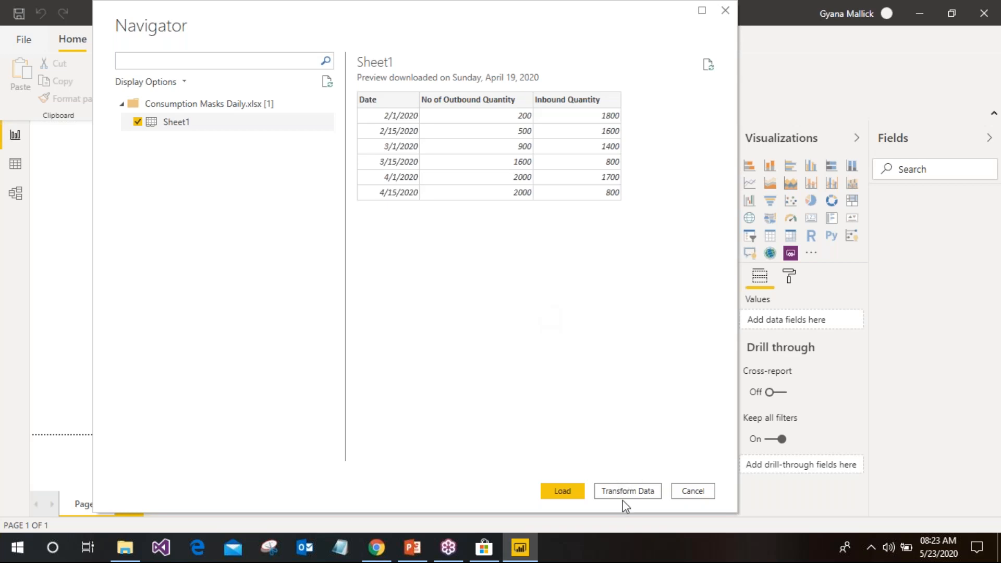
{"action": "left_click", "coordinate": [643, 492]}
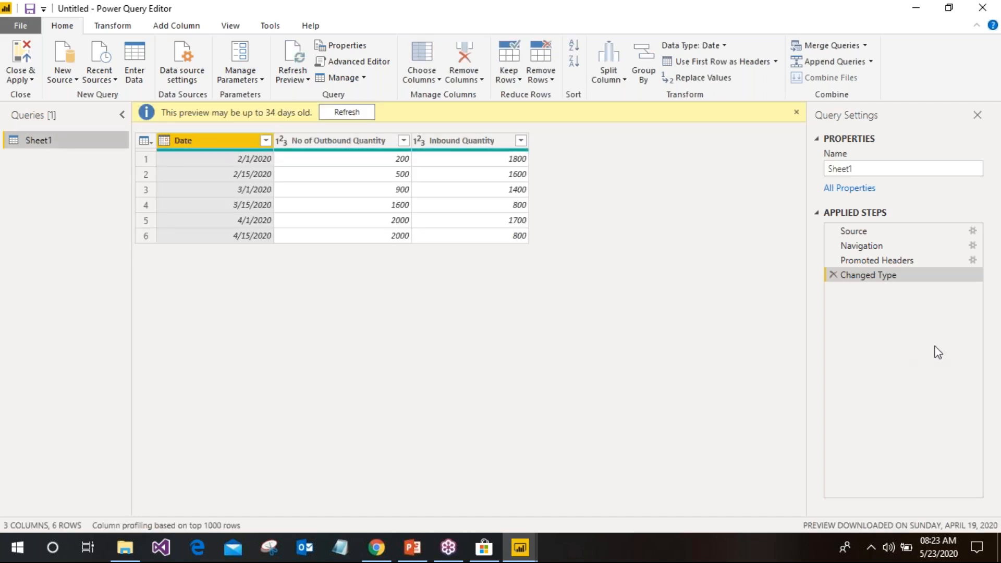
Close the yellow 'preview may be up to 34 days old' info bar in Power Query Editor
{"action": "left_click", "coordinate": [993, 194]}
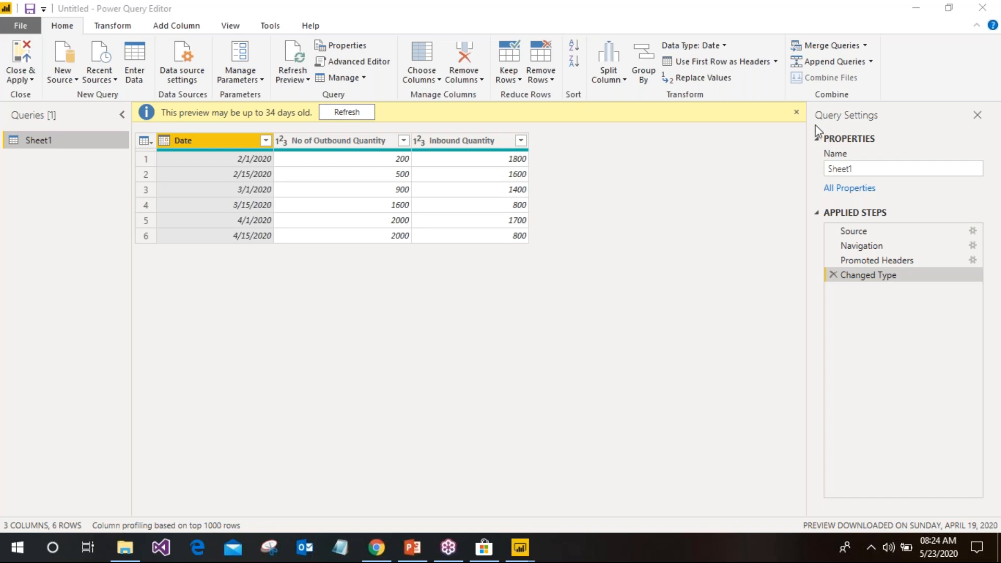
{"action": "left_click", "coordinate": [796, 111]}
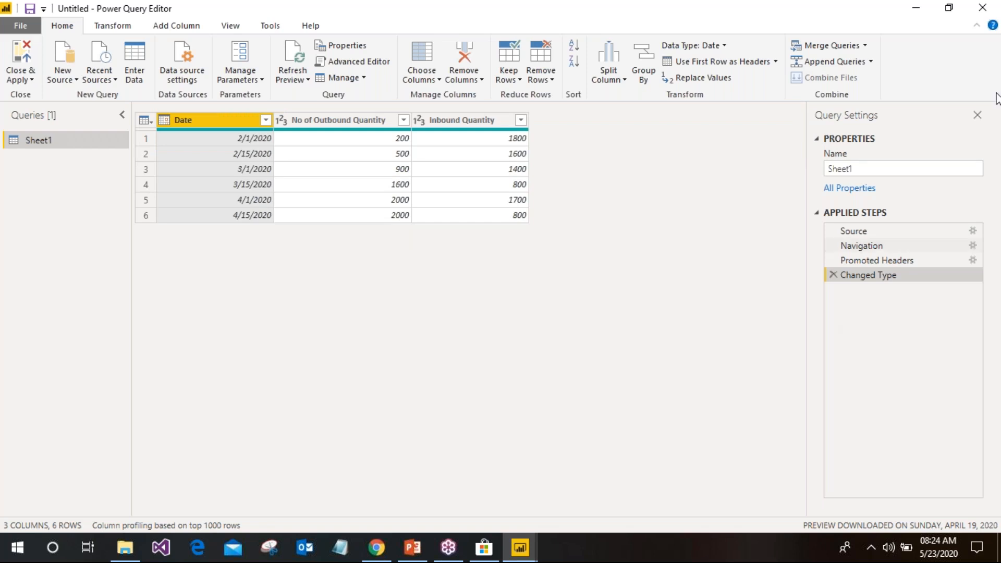
{"action": "left_click", "coordinate": [985, 54]}
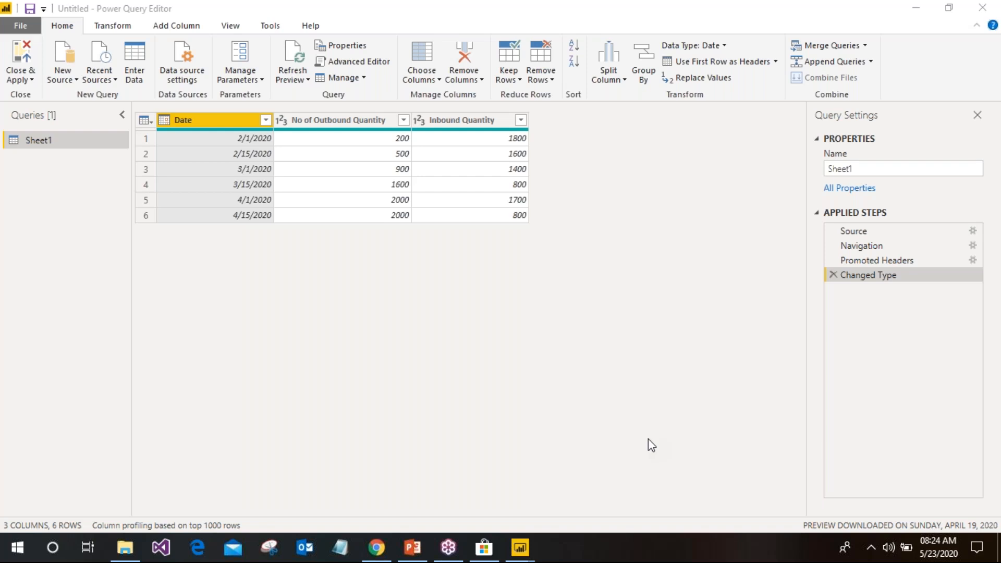
{"action": "left_click", "coordinate": [455, 320]}
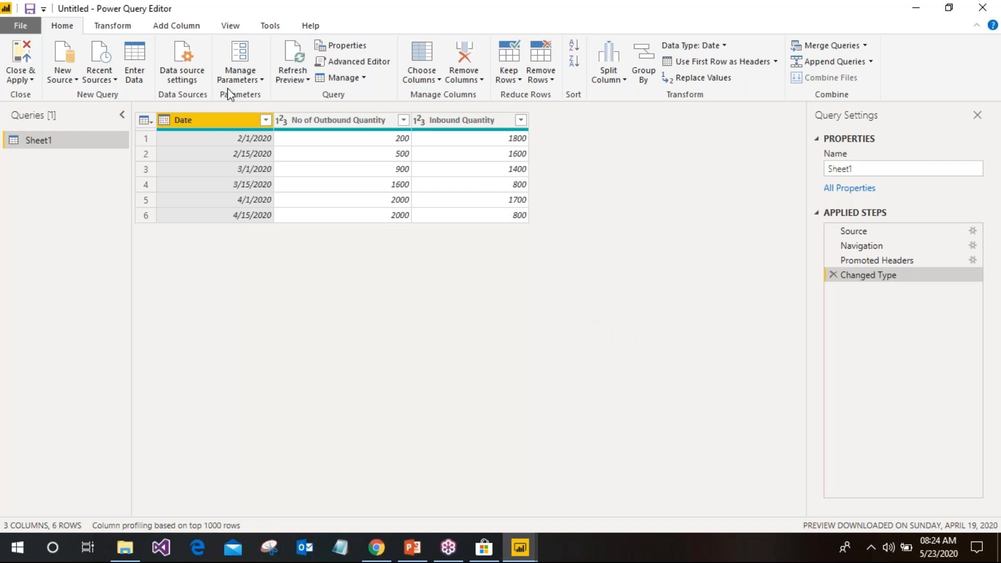
{"action": "right_click", "coordinate": [264, 121]}
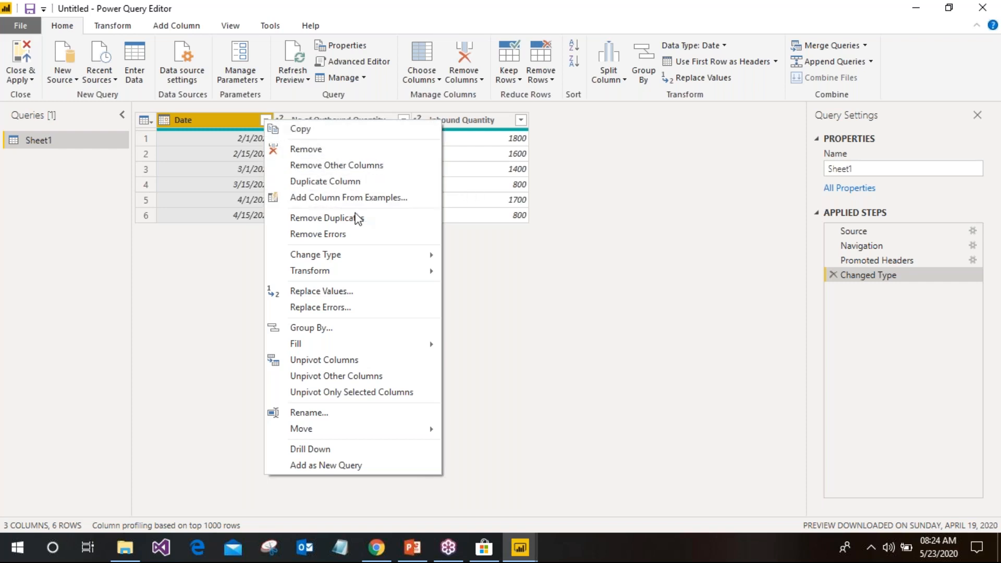
{"action": "mouse_move", "coordinate": [417, 251]}
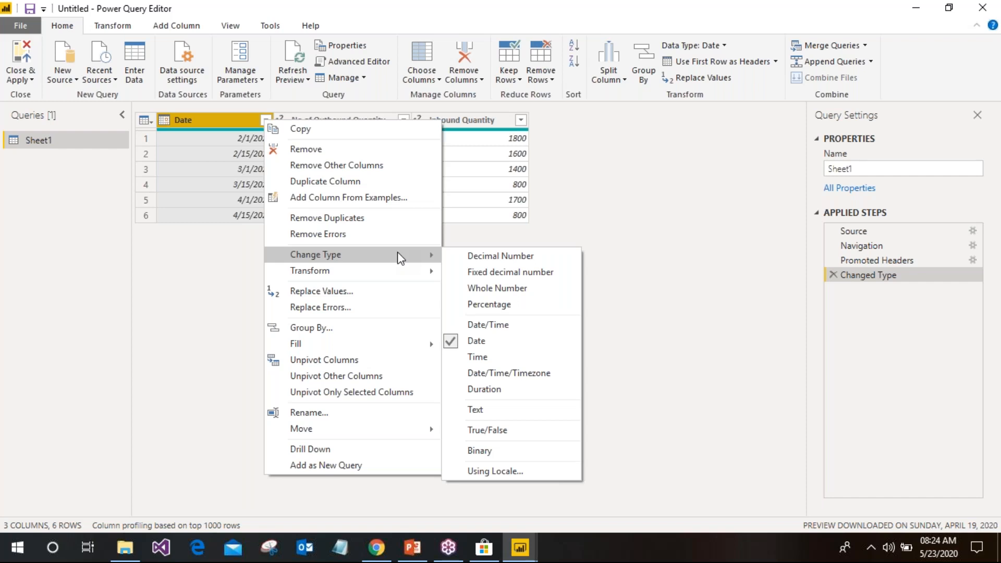
{"action": "mouse_move", "coordinate": [424, 271]}
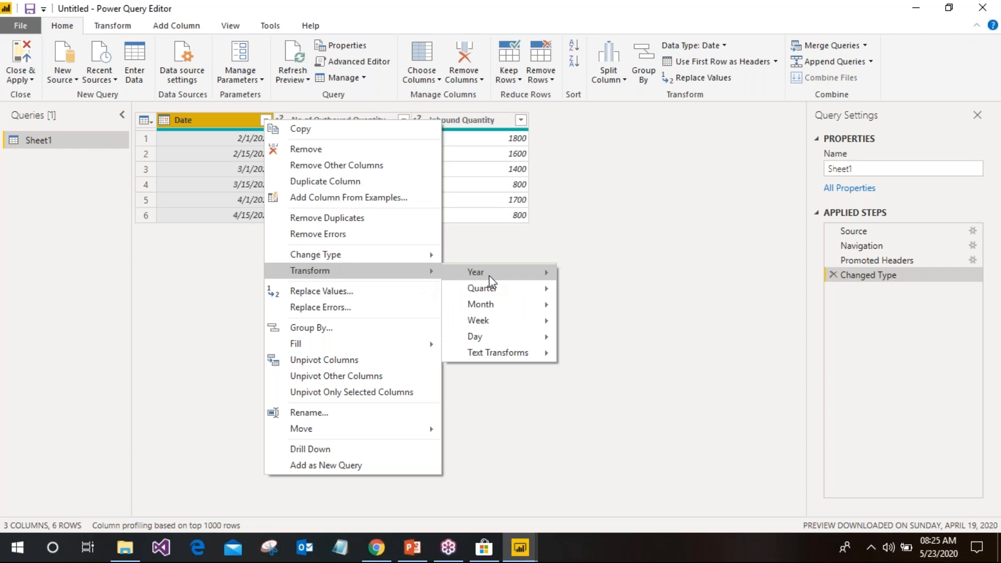
{"action": "mouse_move", "coordinate": [496, 325]}
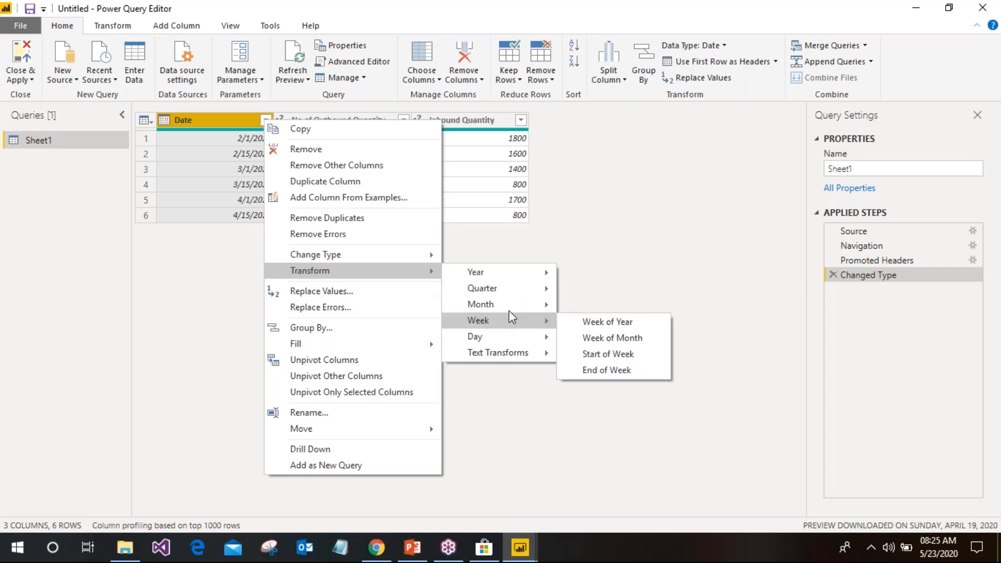
{"action": "mouse_move", "coordinate": [534, 278]}
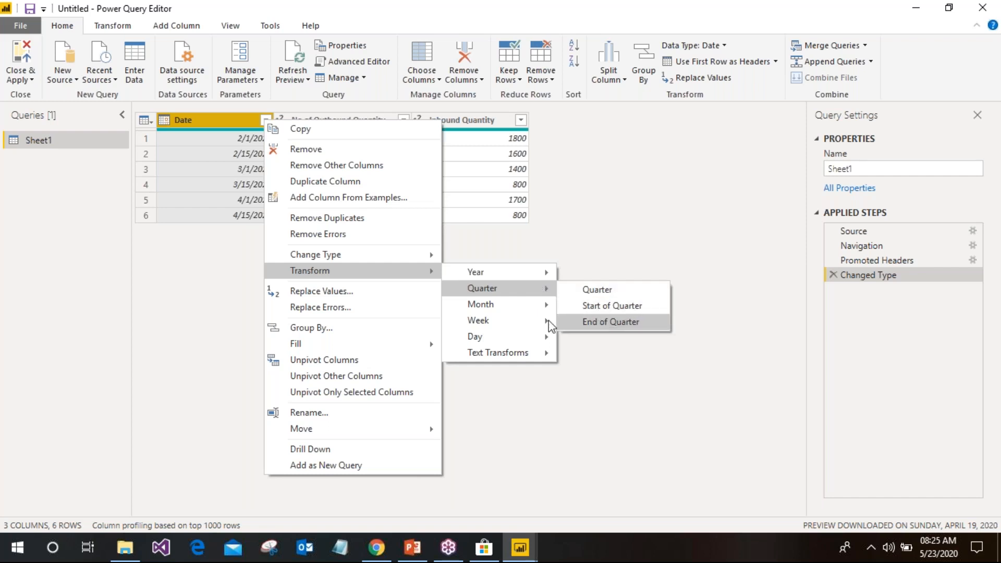
{"action": "left_click", "coordinate": [621, 232]}
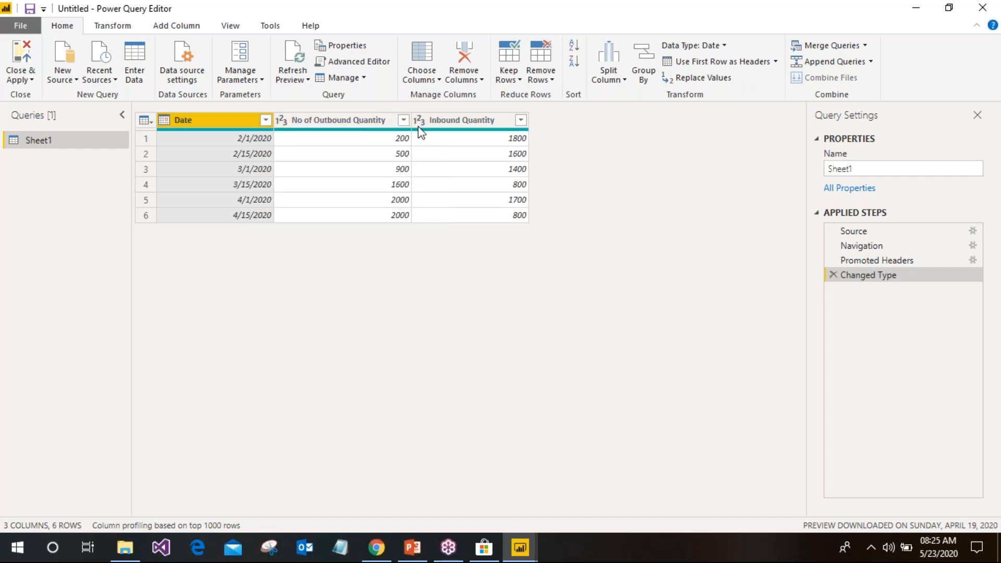
{"action": "right_click", "coordinate": [266, 120]}
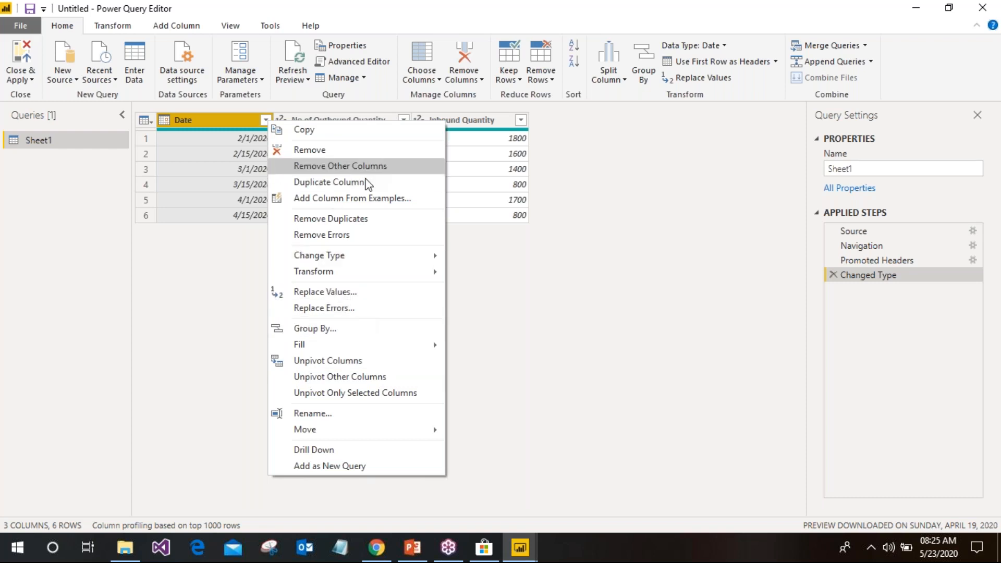
{"action": "mouse_move", "coordinate": [356, 270]}
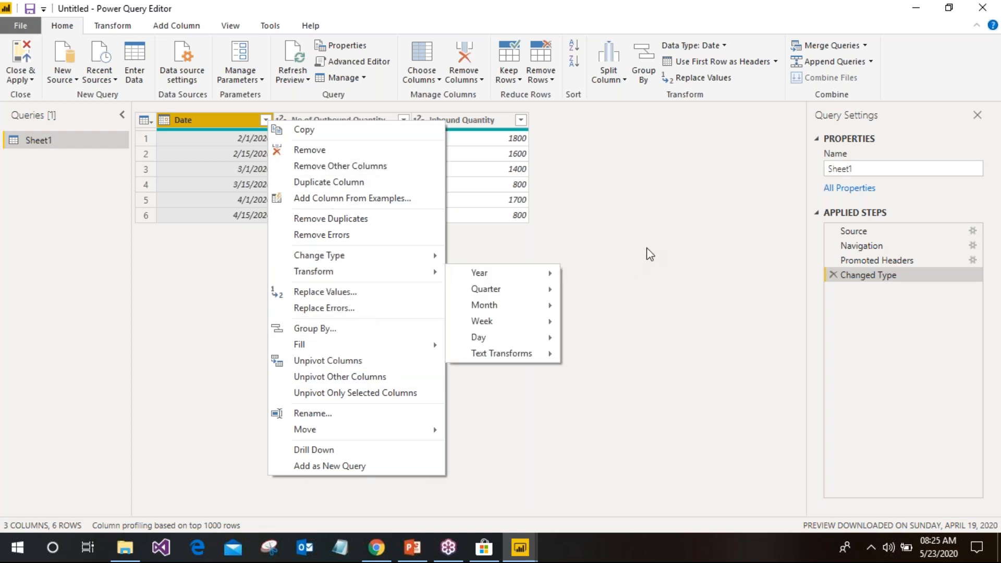
{"action": "left_click", "coordinate": [647, 249]}
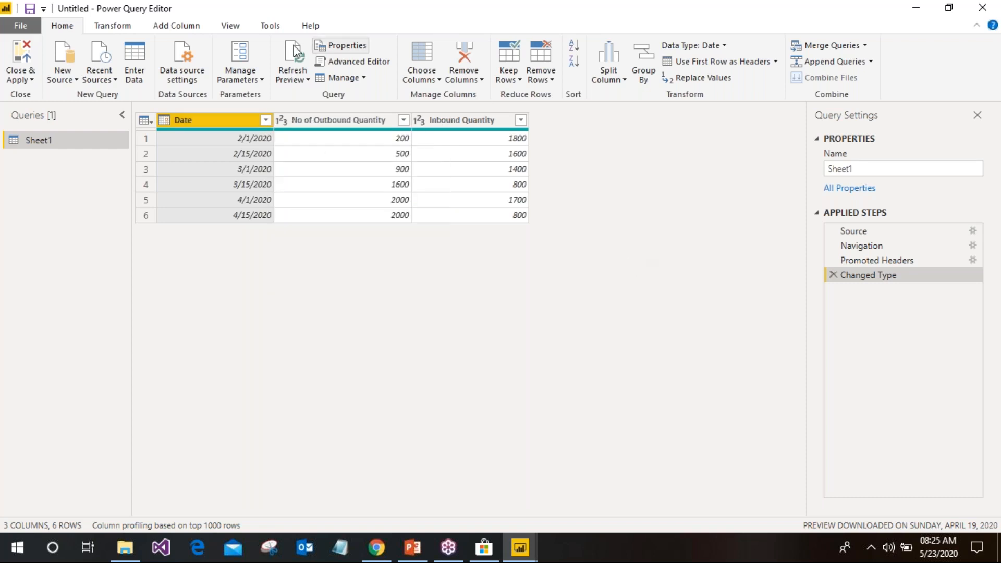
Use Close & Apply to load the Sheet1 query into the model
{"action": "left_click", "coordinate": [30, 58]}
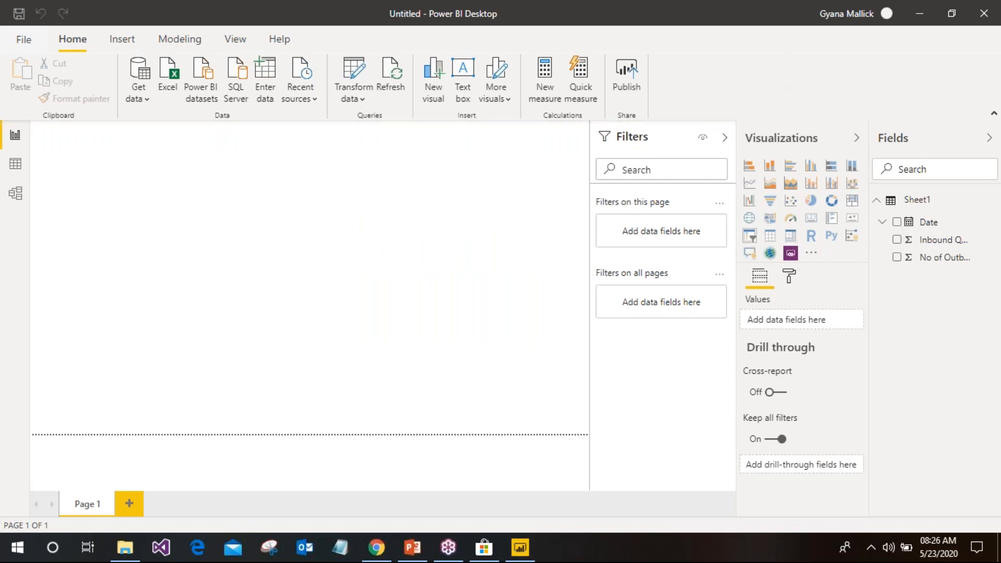
Add a stacked column chart of Inbound Quantity by Date and enlarge it on Page 1
{"action": "left_click", "coordinate": [774, 170]}
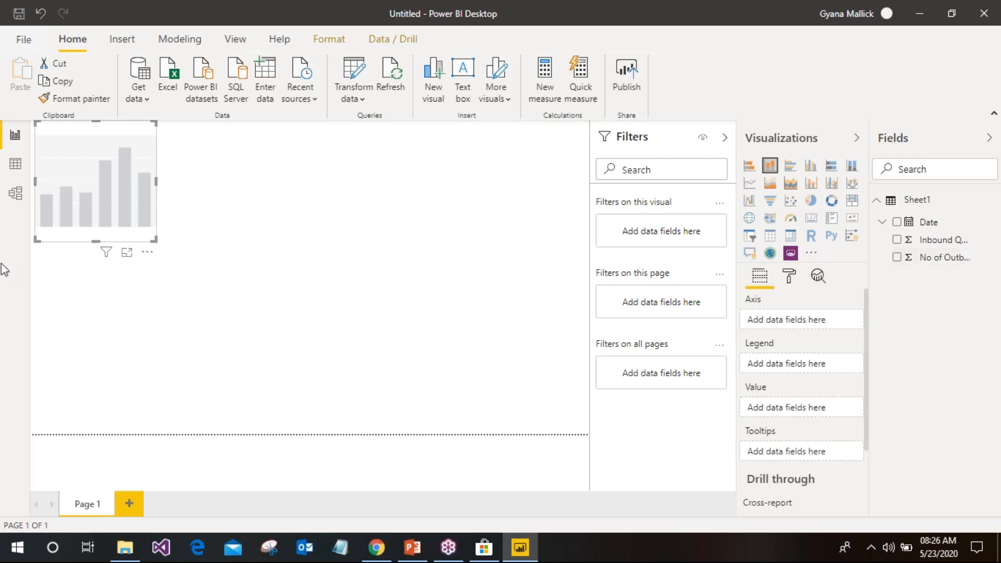
{"action": "left_click", "coordinate": [897, 223]}
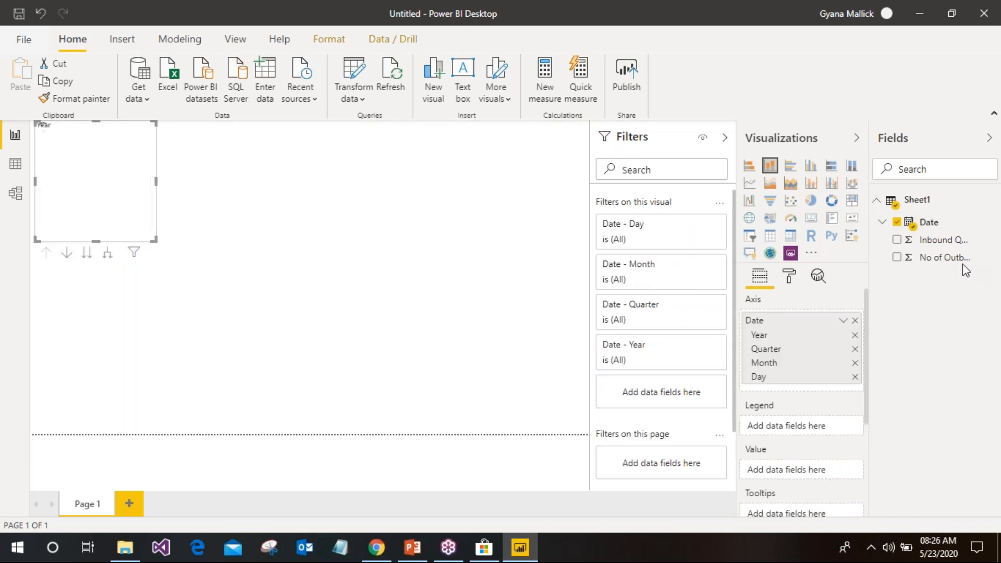
{"action": "left_click", "coordinate": [898, 240]}
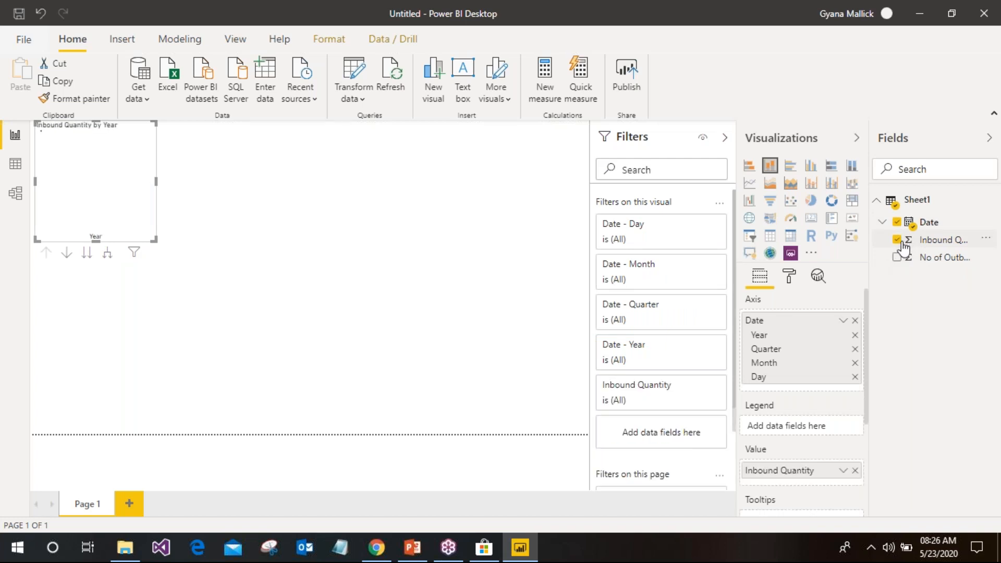
{"action": "left_click_drag", "start_coordinate": [154, 240], "coordinate": [444, 356]}
{"action": "left_click_drag", "start_coordinate": [473, 411], "coordinate": [503, 454]}
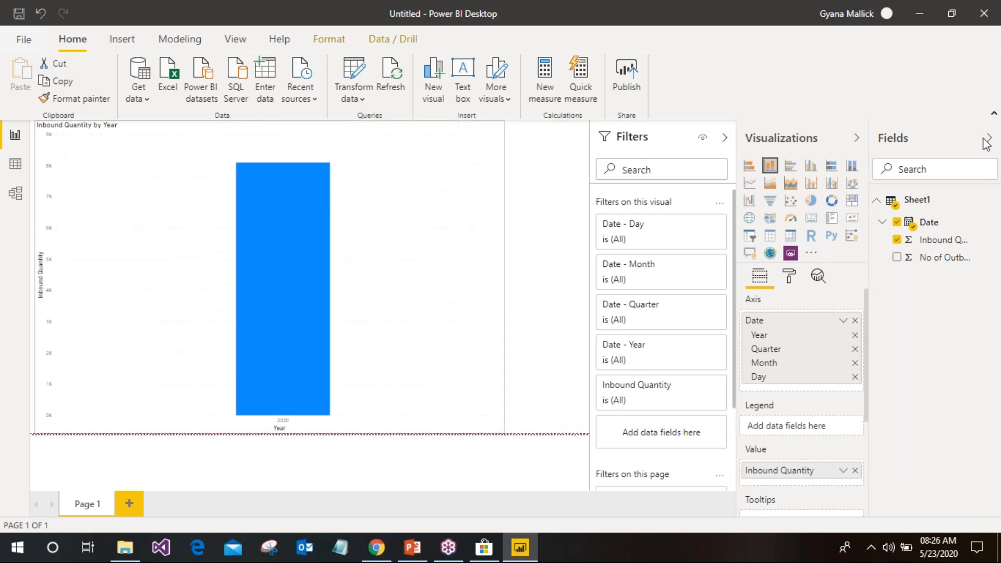
{"action": "left_click", "coordinate": [544, 177]}
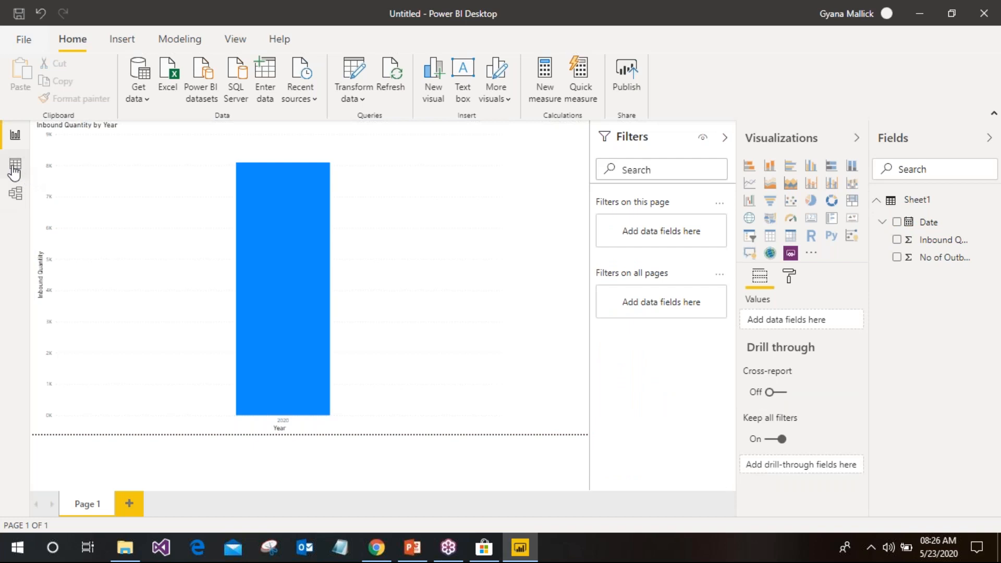
{"action": "left_click", "coordinate": [13, 166]}
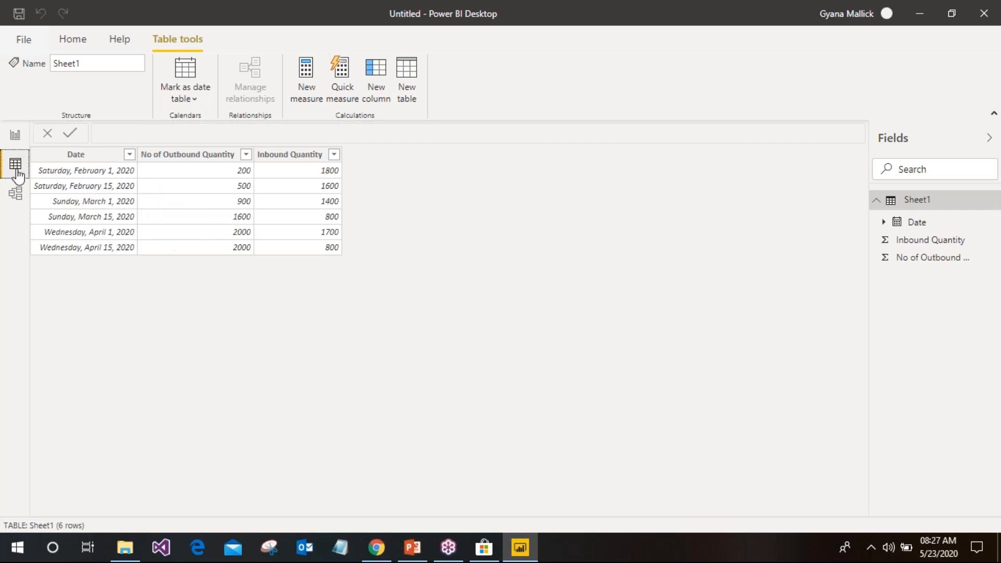
{"action": "left_click", "coordinate": [15, 135]}
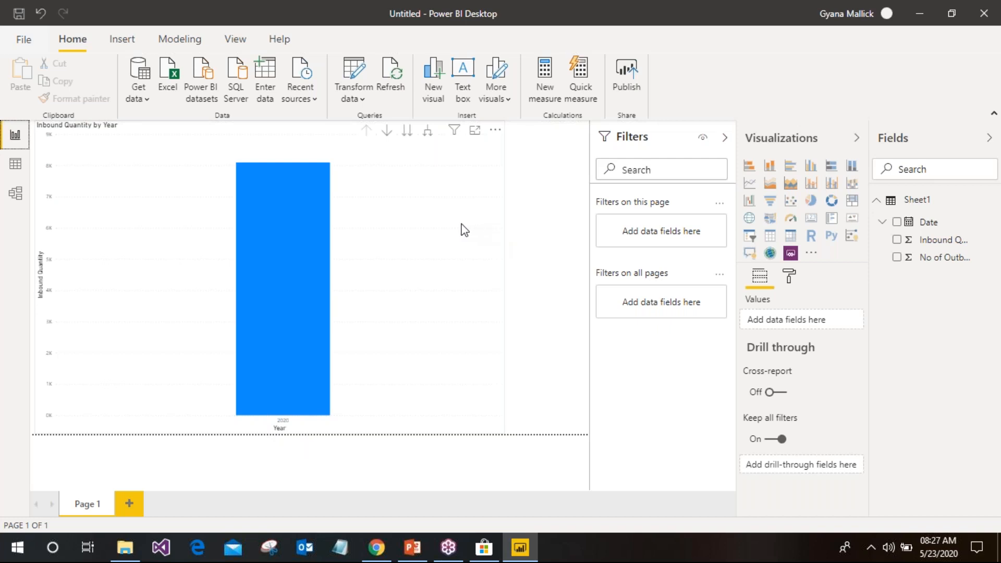
Expand the Inbound Quantity chart from Year to Year and Quarter, then show its format settings
{"action": "left_click", "coordinate": [464, 230]}
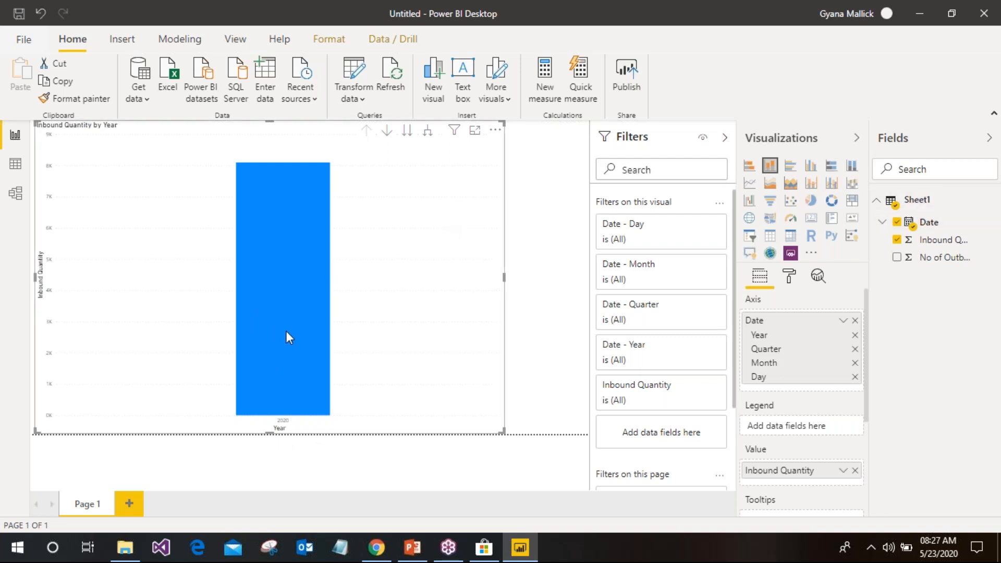
{"action": "mouse_move", "coordinate": [286, 331]}
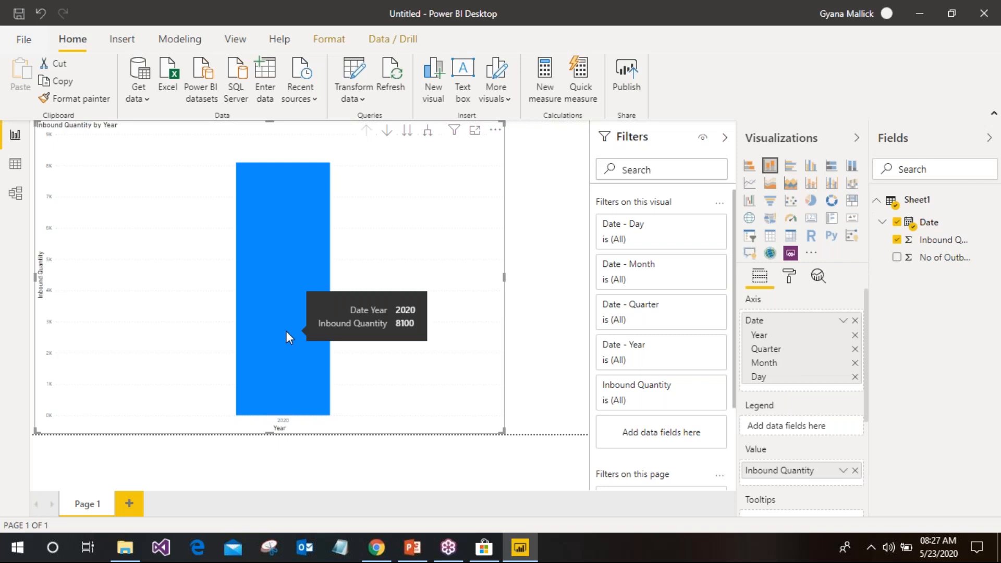
{"action": "left_click", "coordinate": [429, 138]}
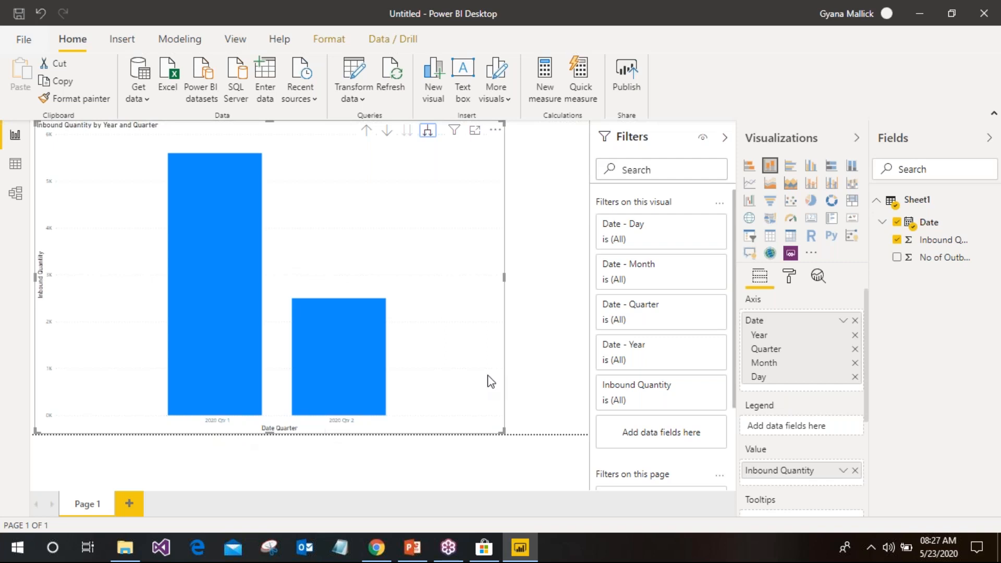
{"action": "left_click", "coordinate": [789, 279]}
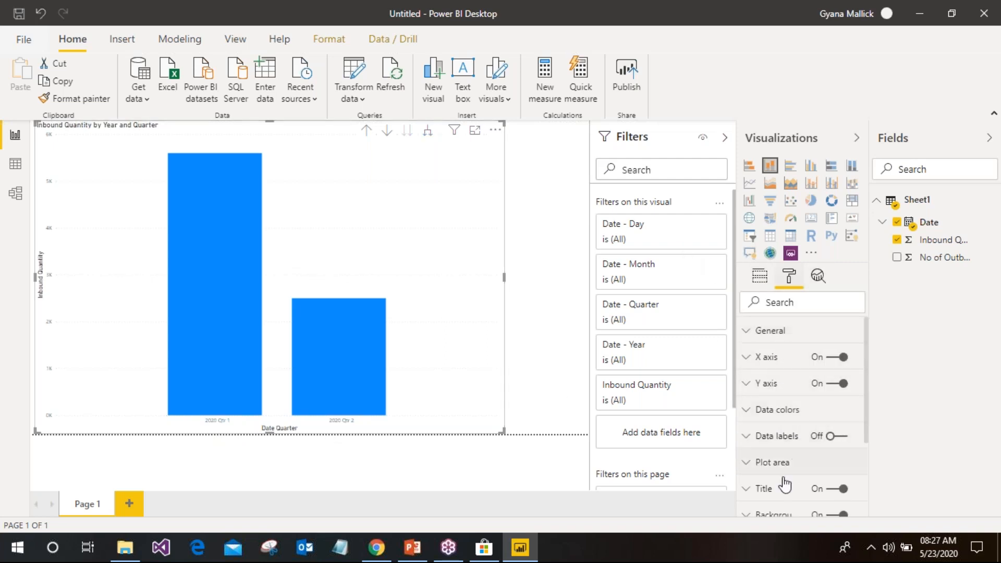
Make the X axis labels black and enlarge their text to 14 pt
{"action": "scroll", "coordinate": [782, 459], "scroll_direction": "down", "scroll_amount": 2}
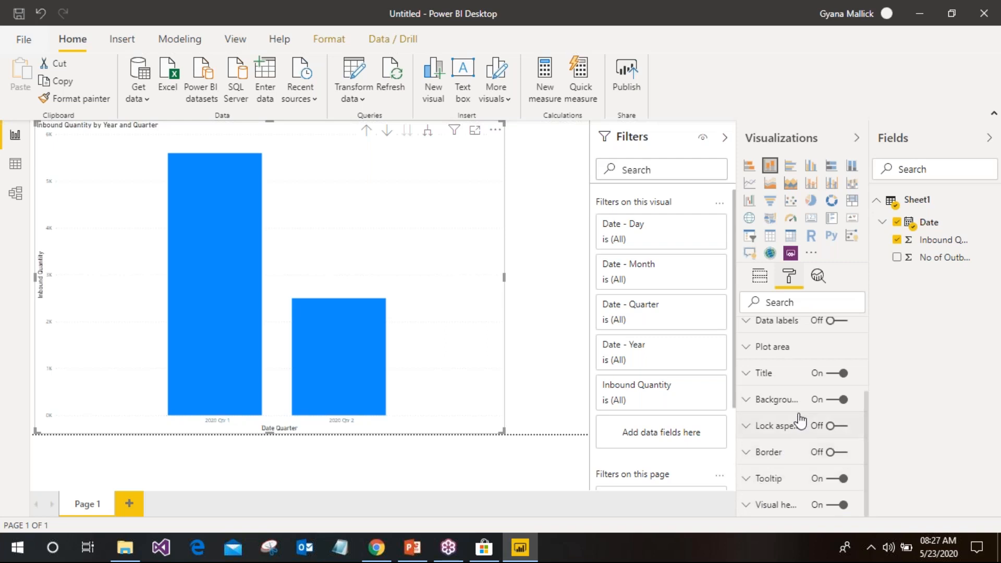
{"action": "scroll", "coordinate": [796, 386], "scroll_direction": "up", "scroll_amount": 2}
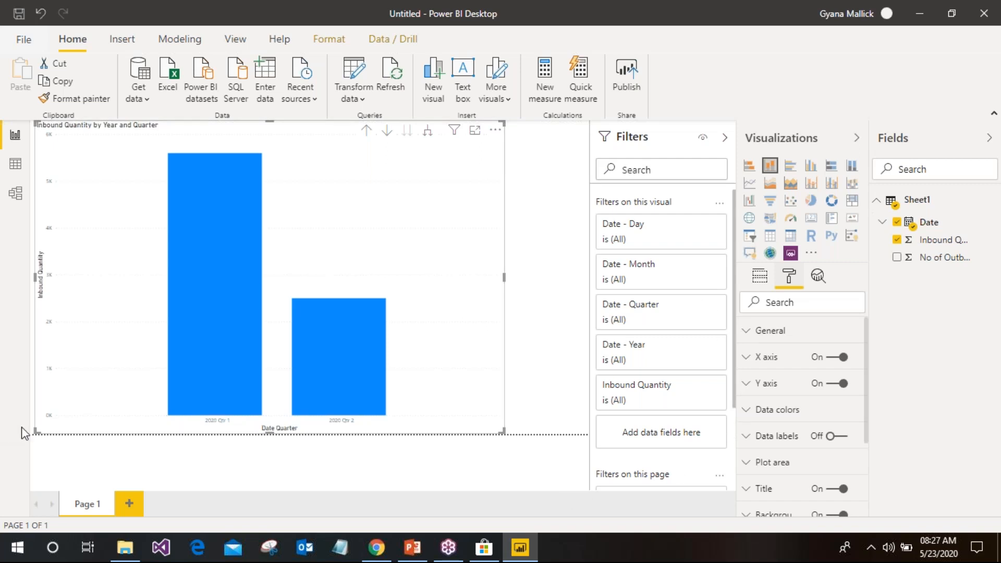
{"action": "left_click", "coordinate": [786, 359]}
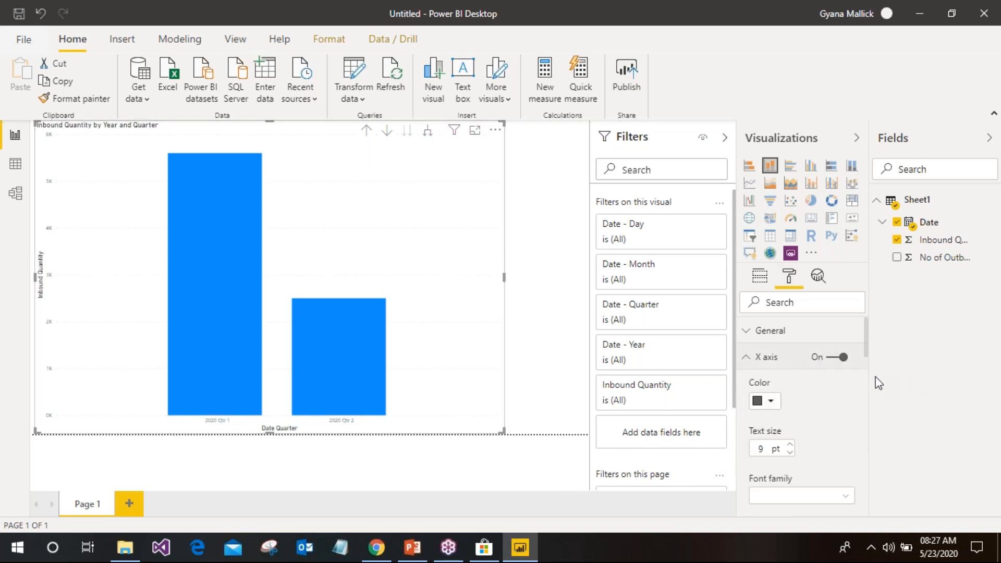
{"action": "scroll", "coordinate": [866, 349], "scroll_direction": "down", "scroll_amount": 1}
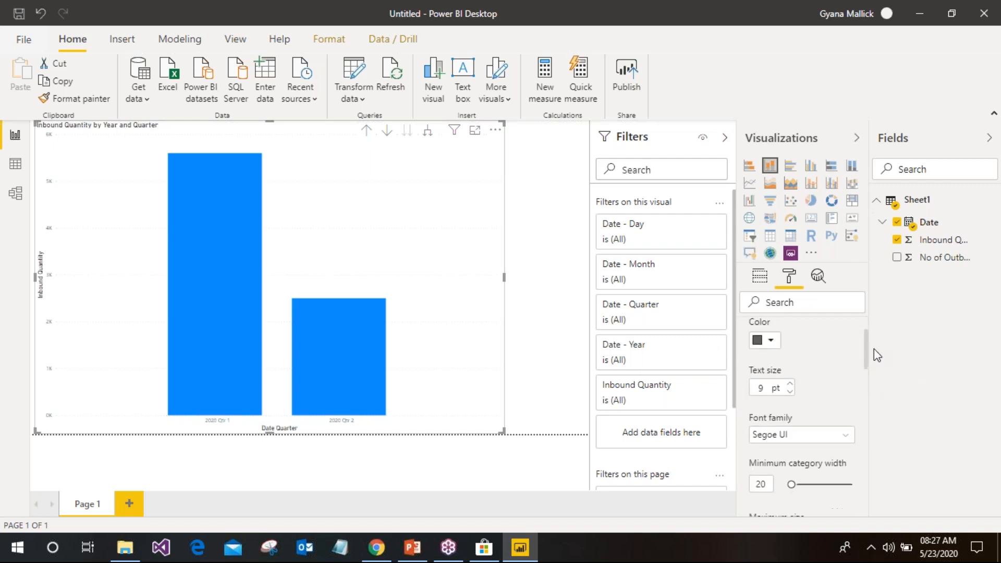
{"action": "left_click", "coordinate": [775, 343]}
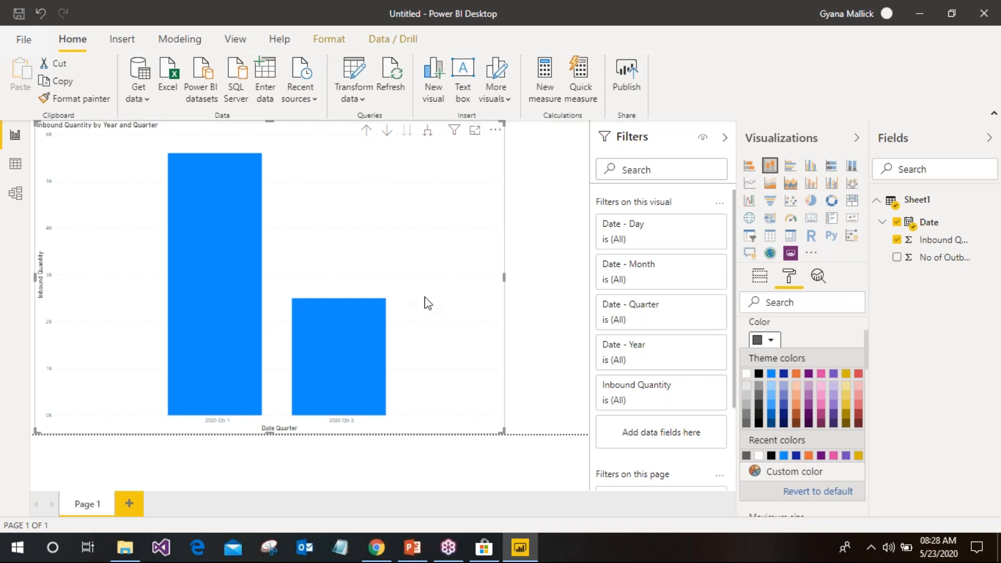
{"action": "left_click", "coordinate": [759, 373]}
{"action": "left_click", "coordinate": [789, 384]}
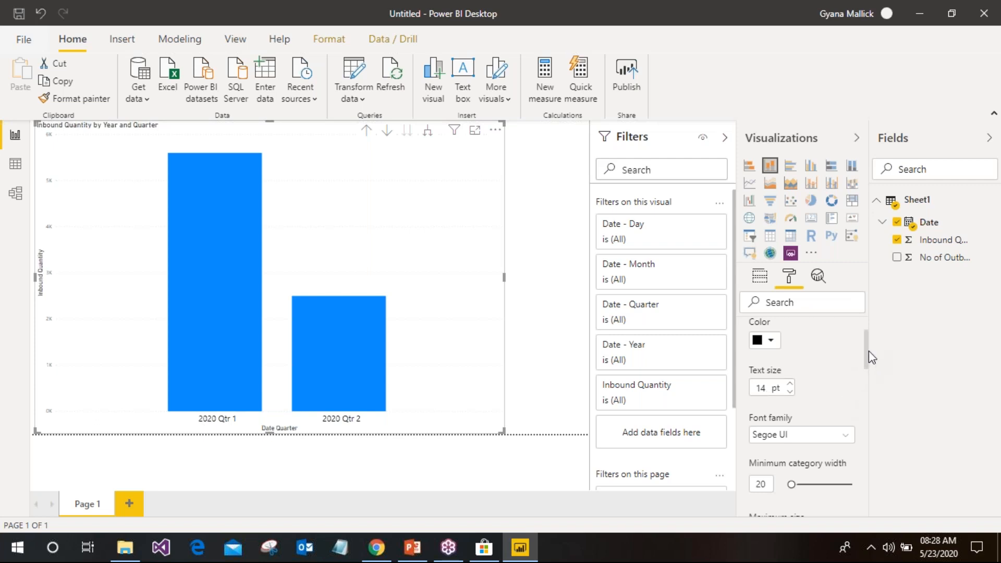
Make the Y axis labels black at a 14 pt text size
{"action": "scroll", "coordinate": [848, 396], "scroll_direction": "down", "scroll_amount": 3}
{"action": "scroll", "coordinate": [850, 395], "scroll_direction": "down", "scroll_amount": 5}
{"action": "scroll", "coordinate": [849, 396], "scroll_direction": "up", "scroll_amount": 10}
{"action": "left_click_drag", "start_coordinate": [864, 332], "coordinate": [866, 481]}
{"action": "left_click", "coordinate": [773, 329]}
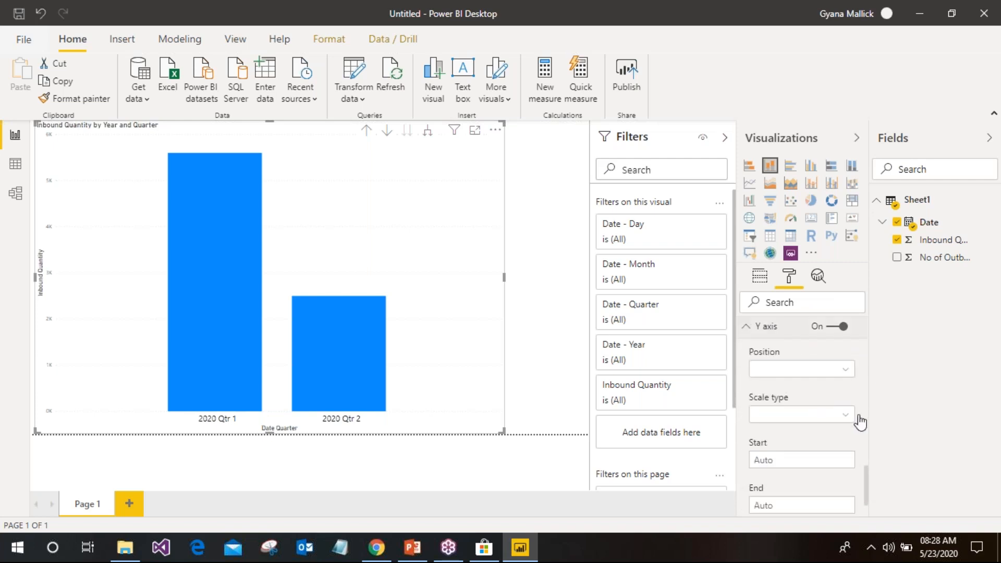
{"action": "left_click_drag", "start_coordinate": [868, 401], "coordinate": [862, 421]}
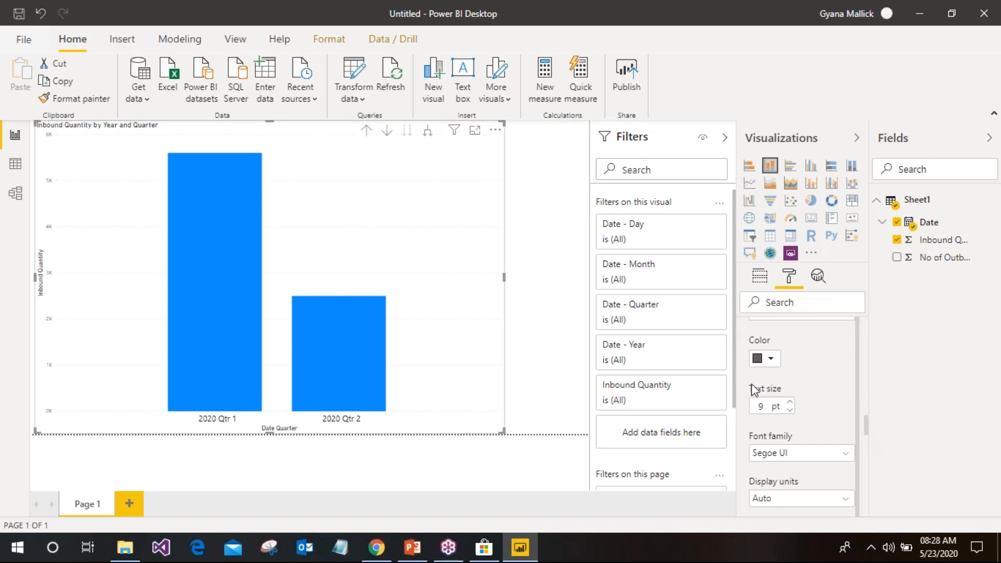
{"action": "left_click", "coordinate": [770, 365]}
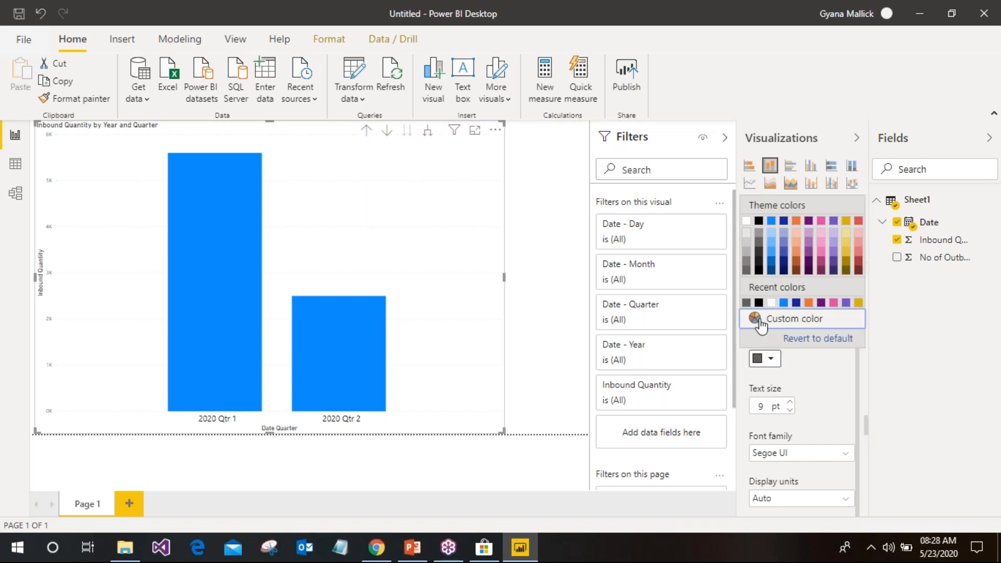
{"action": "left_click", "coordinate": [788, 403]}
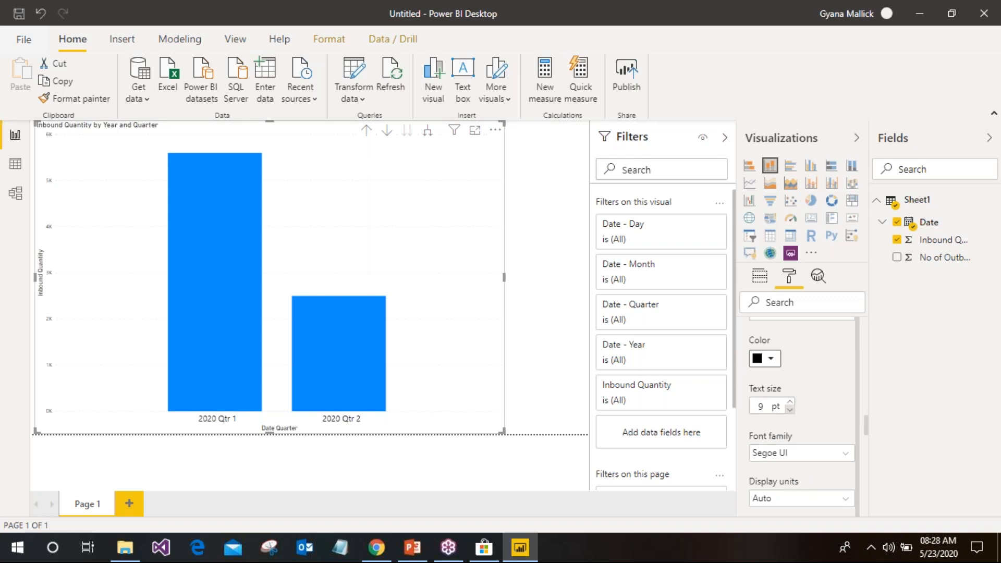
{"action": "left_click", "coordinate": [790, 404]}
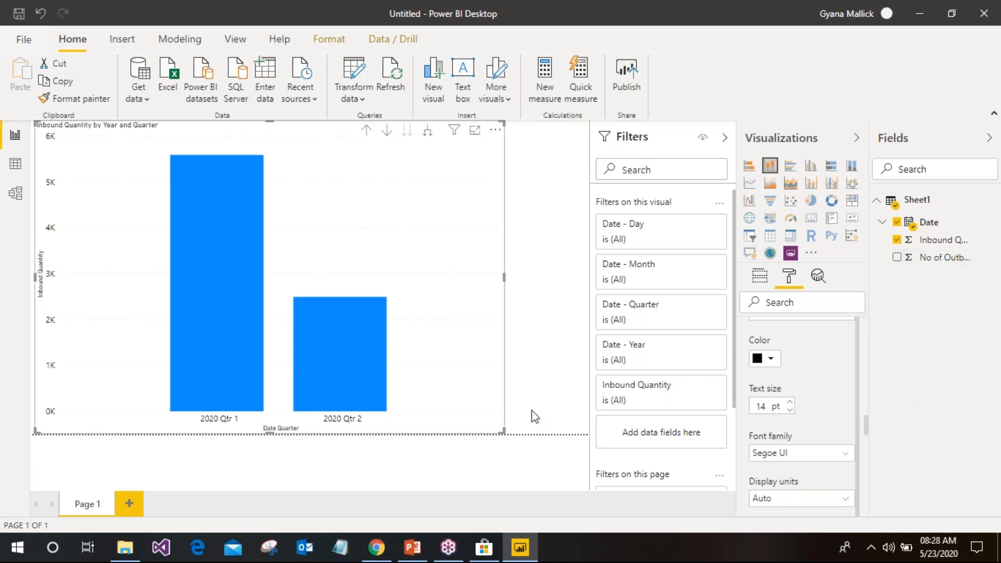
{"action": "left_click", "coordinate": [555, 348]}
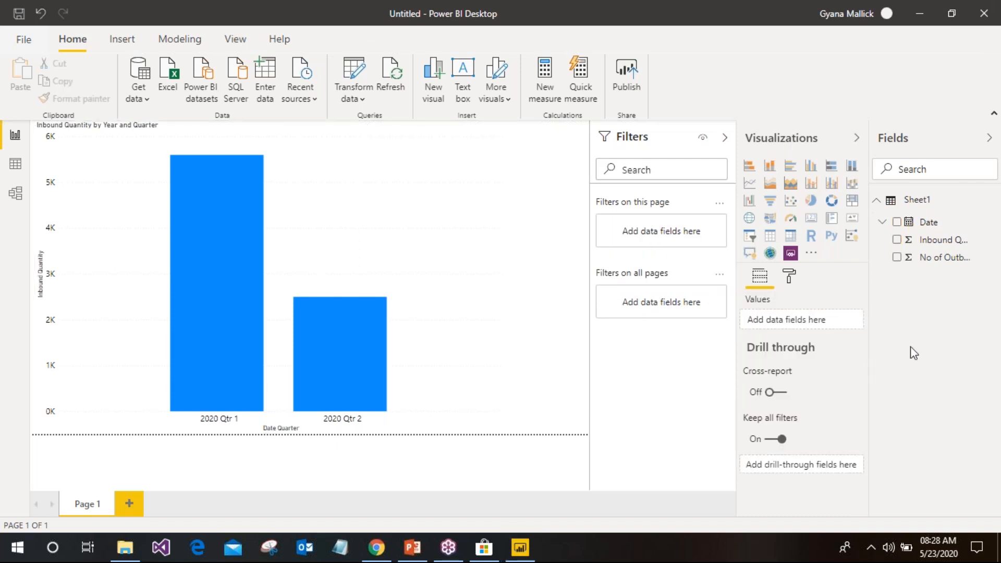
Expand the chart from quarters through months down to individual days
{"action": "mouse_move", "coordinate": [226, 148]}
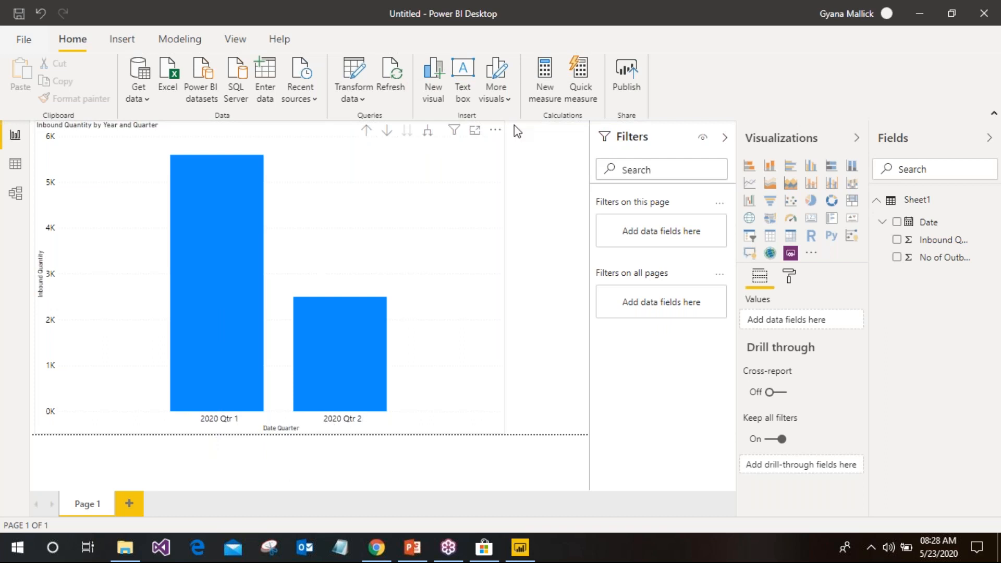
{"action": "left_click", "coordinate": [428, 135]}
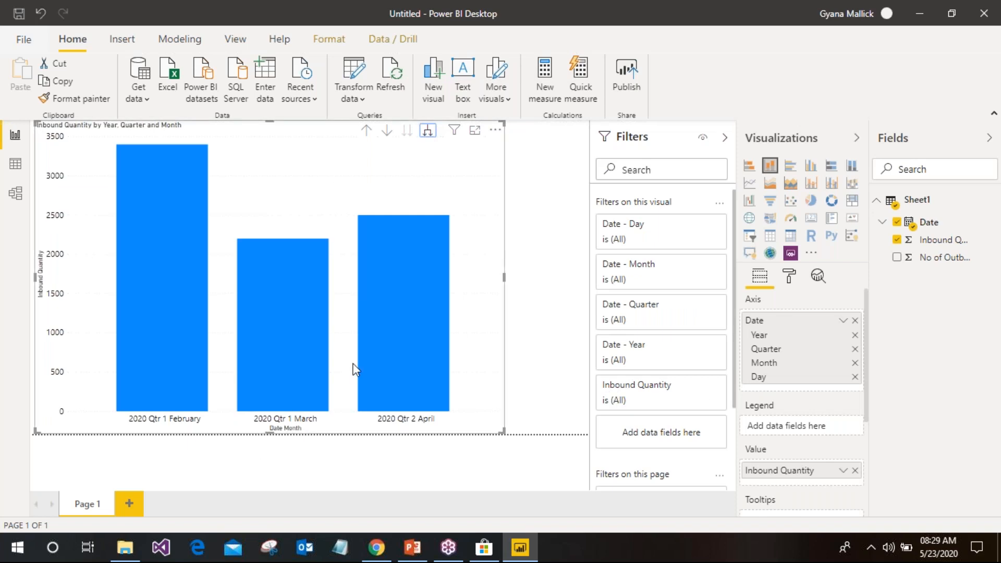
{"action": "left_click", "coordinate": [425, 134]}
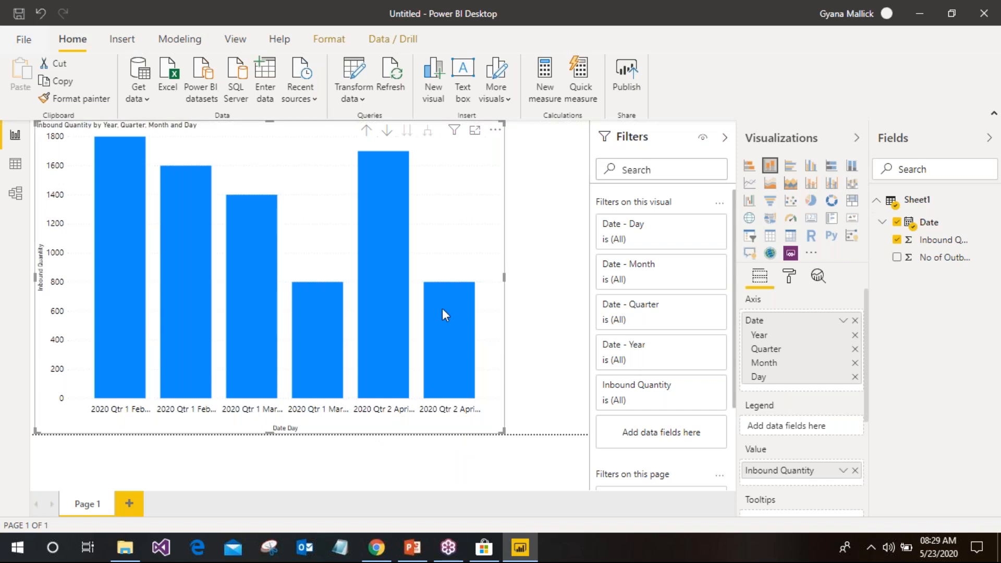
Drill the chart back up through months and quarters to the 2020 yearly total
{"action": "mouse_move", "coordinate": [442, 309]}
{"action": "mouse_move", "coordinate": [396, 173]}
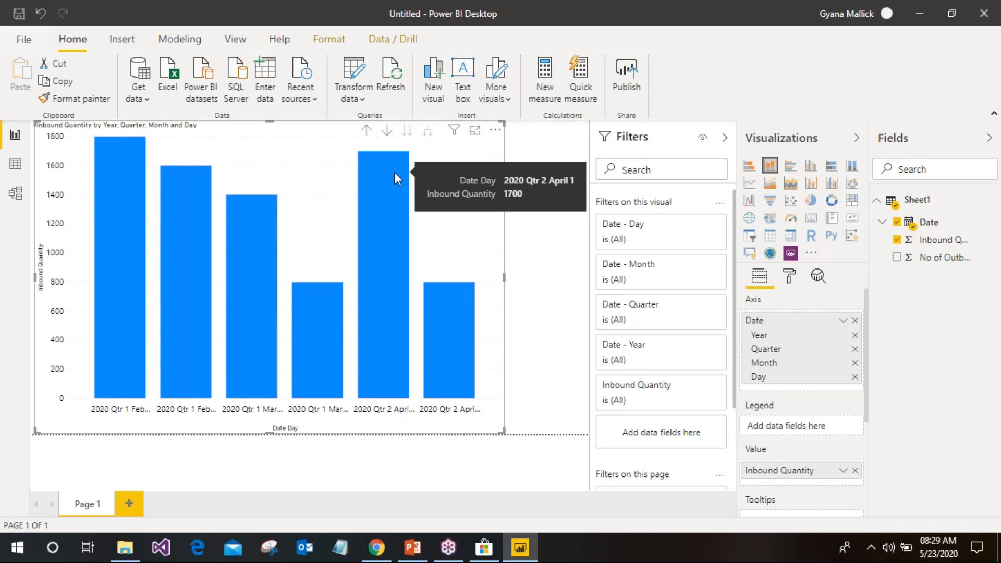
{"action": "left_click", "coordinate": [366, 131]}
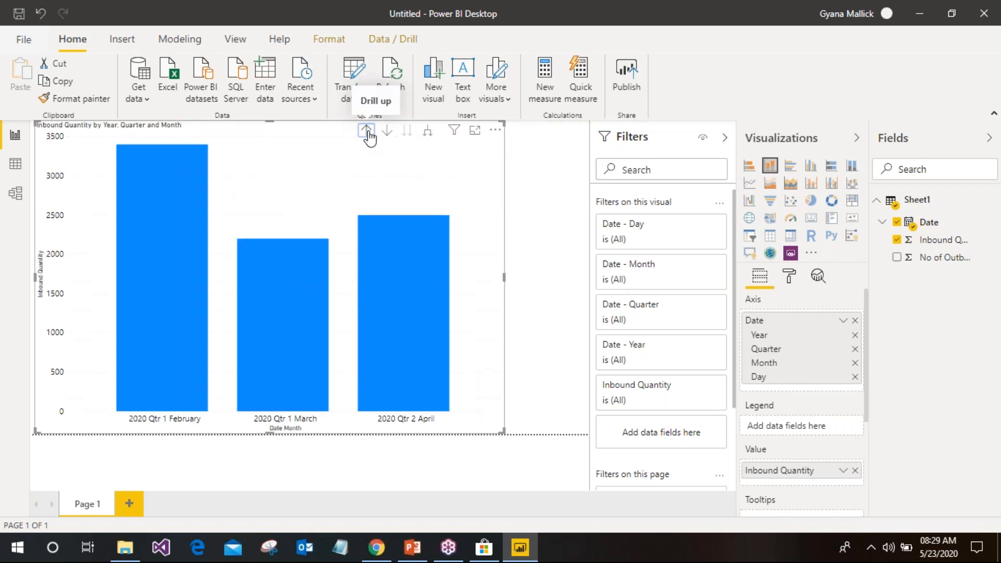
{"action": "left_click", "coordinate": [367, 131]}
{"action": "left_click", "coordinate": [367, 131]}
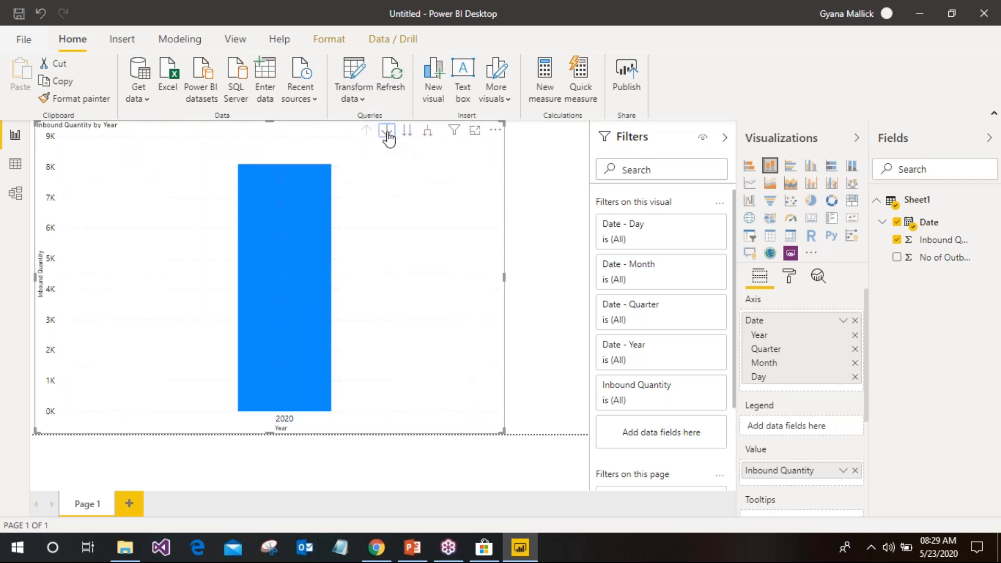
Toggle drill-down mode, then expand the chart three levels from Year down to days
{"action": "left_click", "coordinate": [387, 133]}
{"action": "left_click", "coordinate": [388, 135]}
{"action": "left_click", "coordinate": [427, 137]}
{"action": "left_click", "coordinate": [427, 137]}
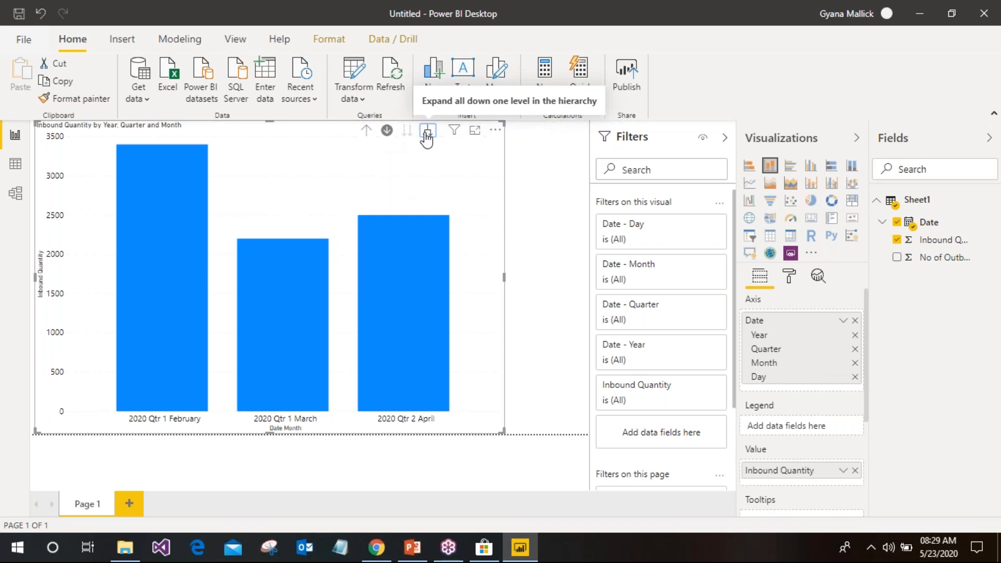
{"action": "left_click", "coordinate": [427, 137]}
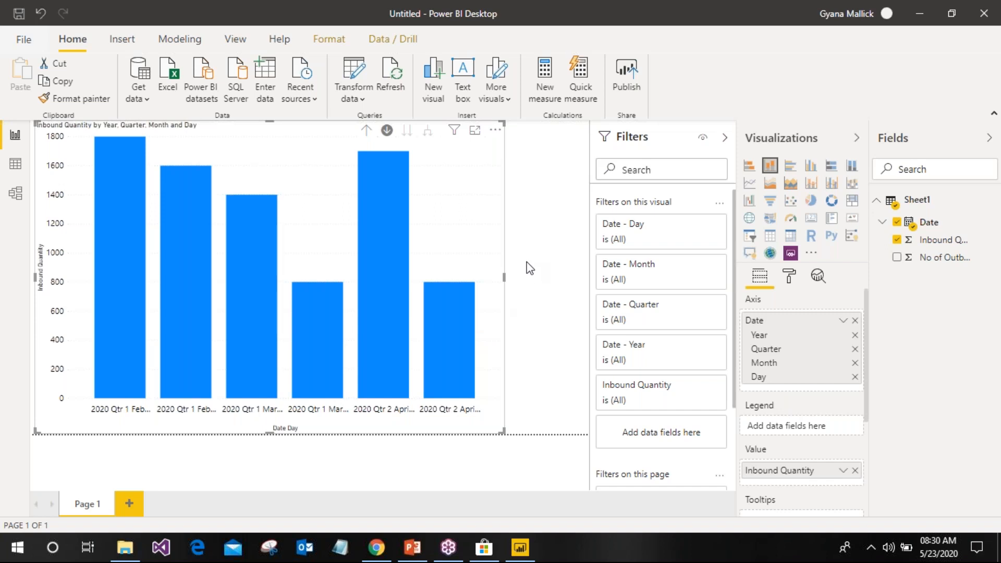
{"action": "left_click", "coordinate": [289, 382]}
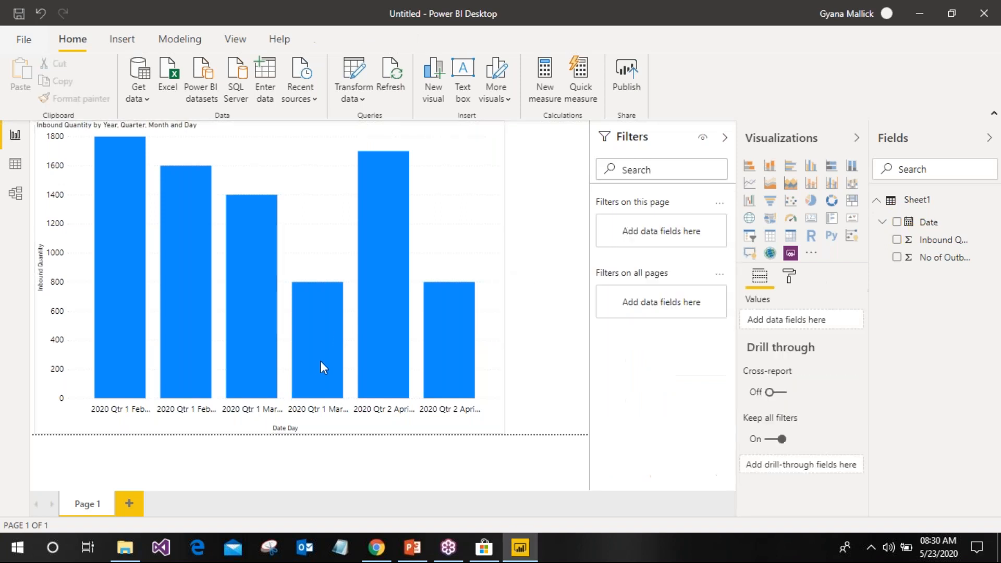
{"action": "left_click", "coordinate": [468, 293]}
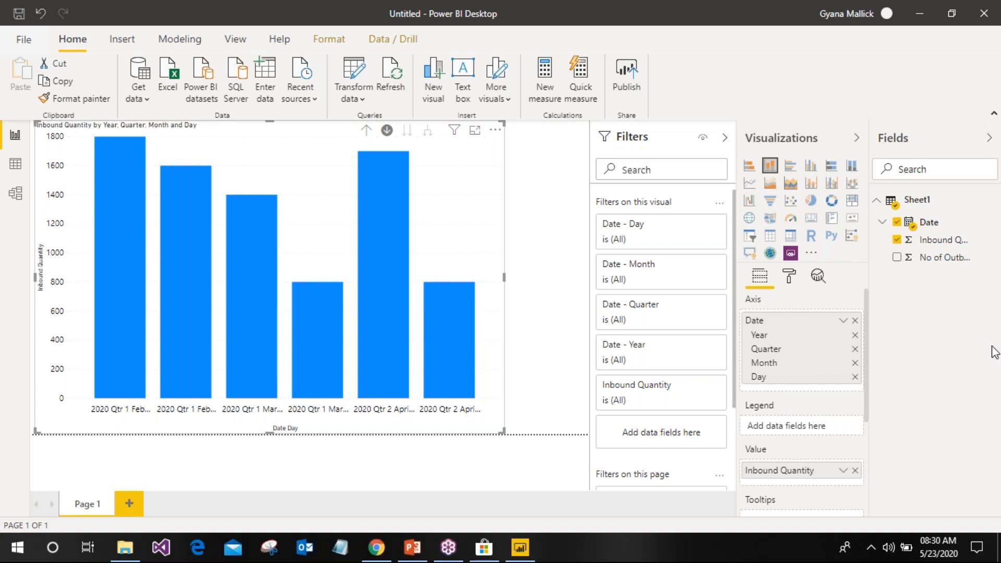
{"action": "left_click", "coordinate": [353, 258]}
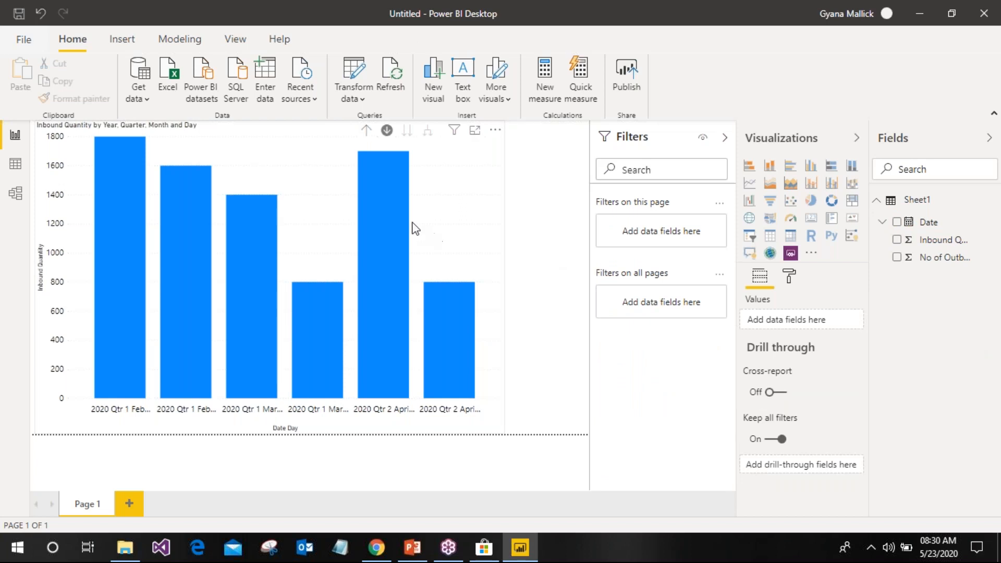
{"action": "left_click", "coordinate": [459, 222]}
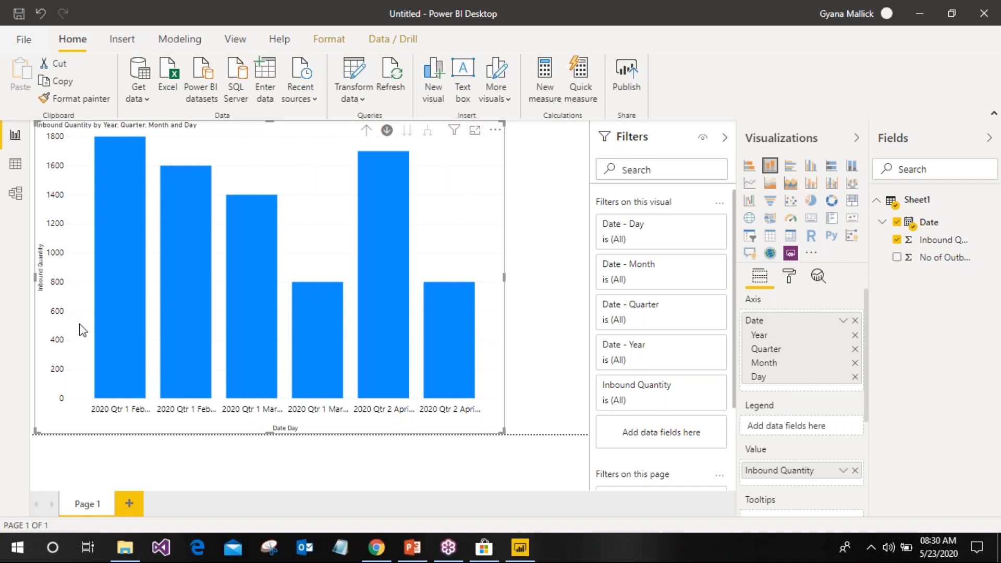
Expand the X axis format section and scroll down to its Title settings
{"action": "left_click", "coordinate": [789, 280]}
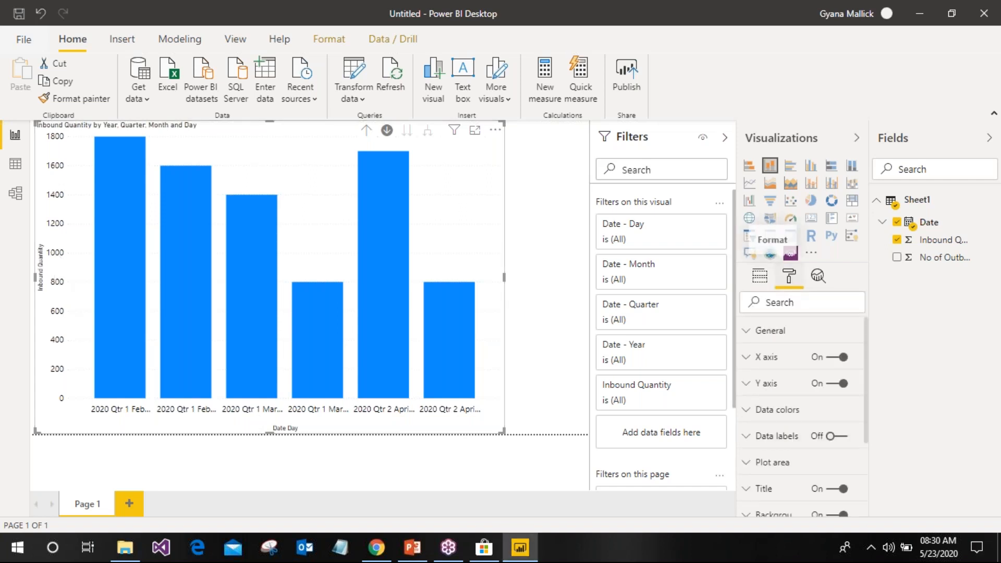
{"action": "left_click", "coordinate": [776, 365]}
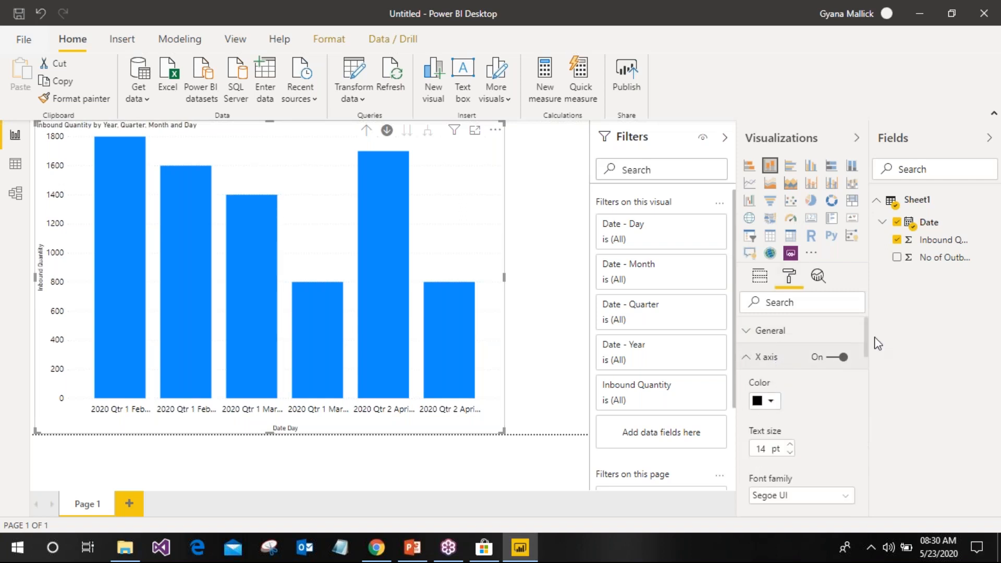
{"action": "scroll", "coordinate": [867, 358], "scroll_direction": "down", "scroll_amount": 3}
{"action": "scroll", "coordinate": [862, 362], "scroll_direction": "up", "scroll_amount": 1}
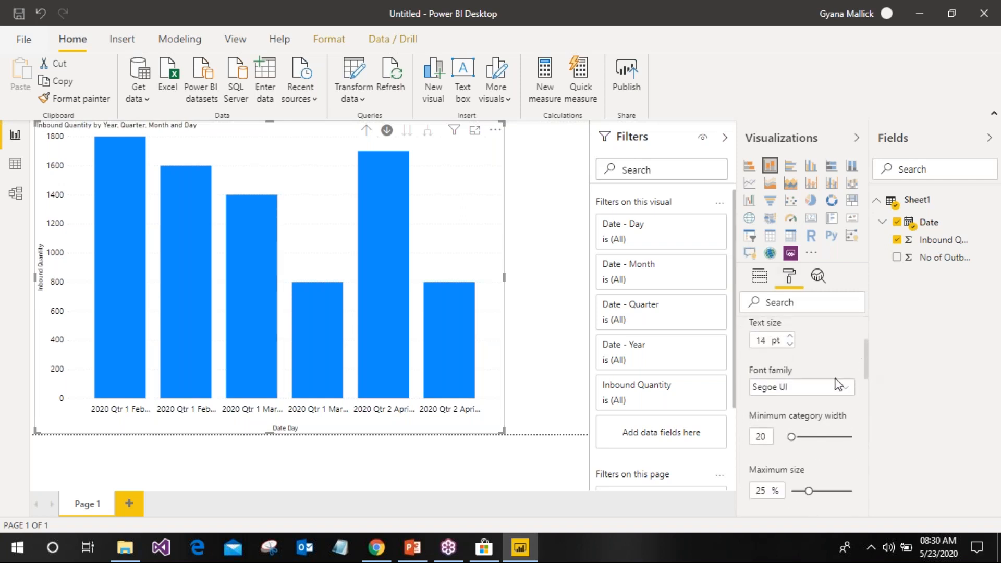
{"action": "left_click_drag", "start_coordinate": [866, 352], "coordinate": [863, 402]}
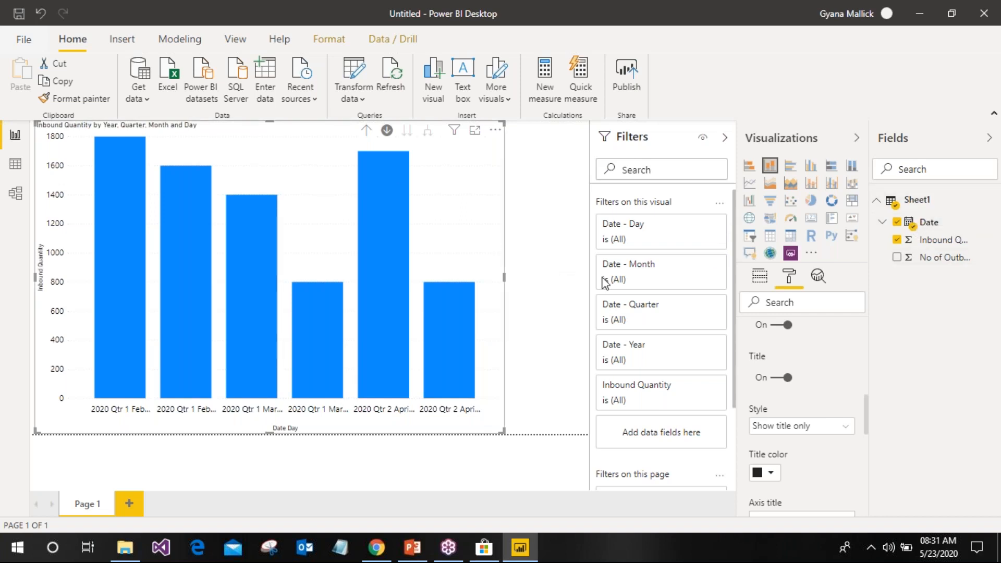
Switch the chart's Axis field from Date Hierarchy to plain Date and open the Format options
{"action": "left_click", "coordinate": [759, 281]}
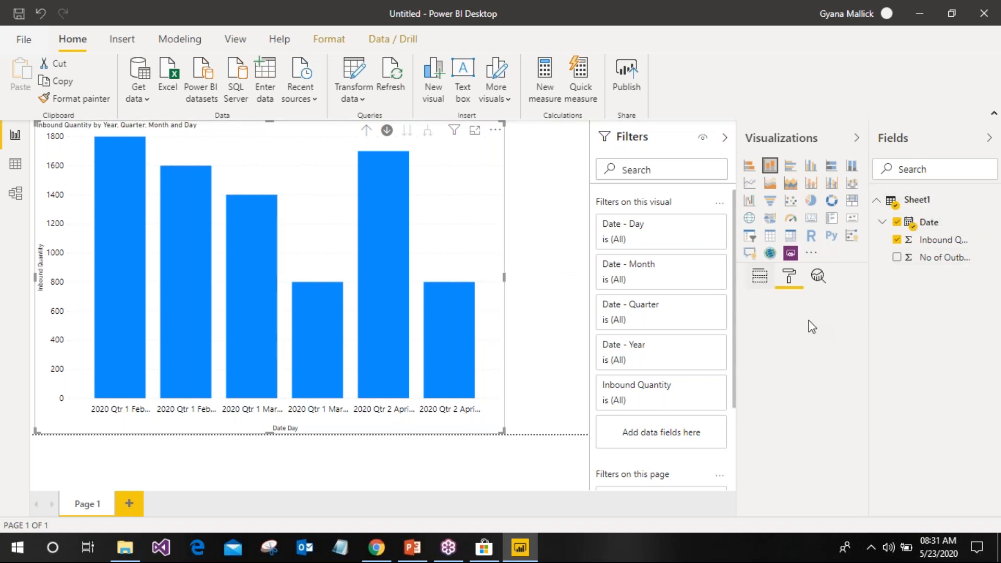
{"action": "left_click", "coordinate": [842, 321]}
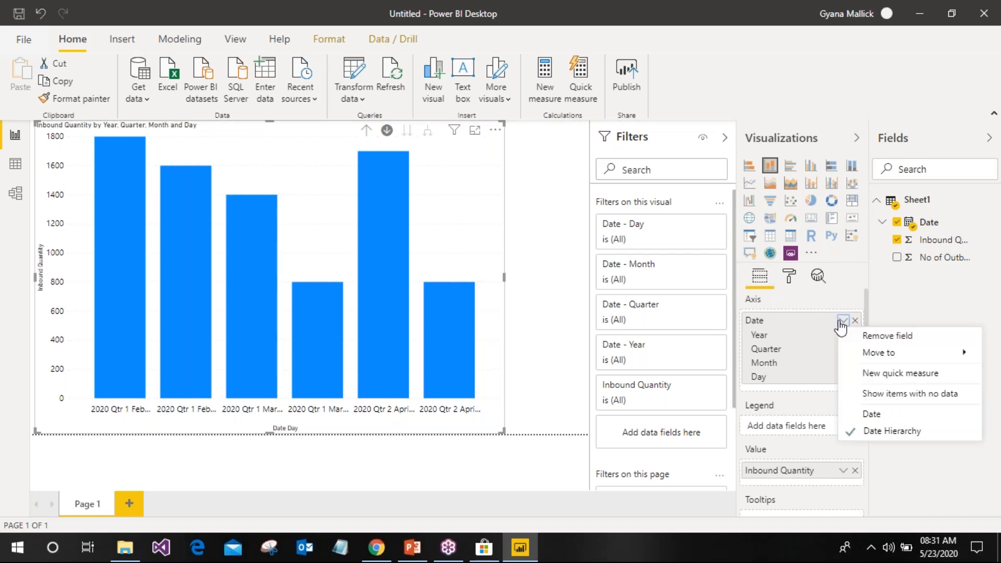
{"action": "left_click", "coordinate": [884, 412]}
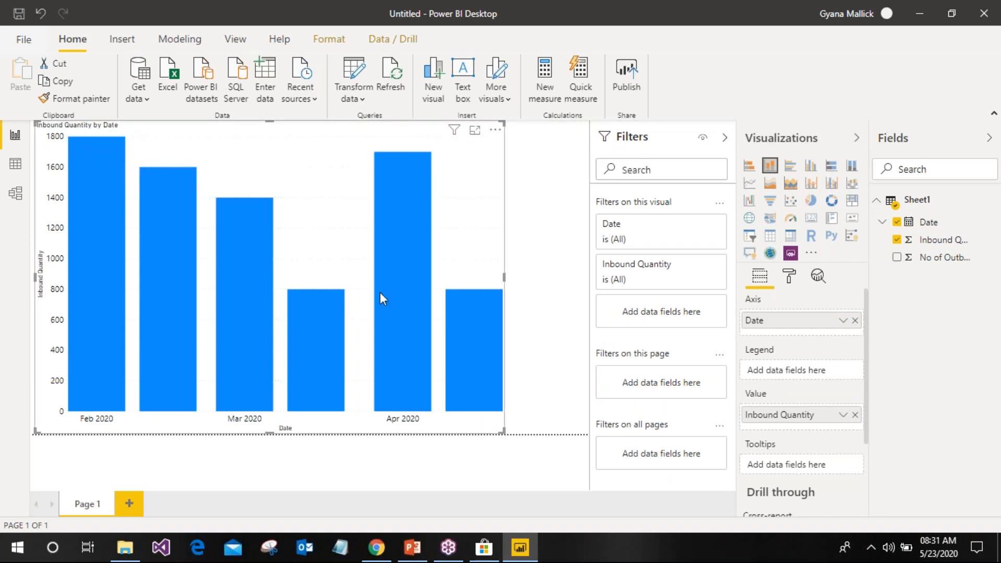
{"action": "left_click", "coordinate": [793, 277]}
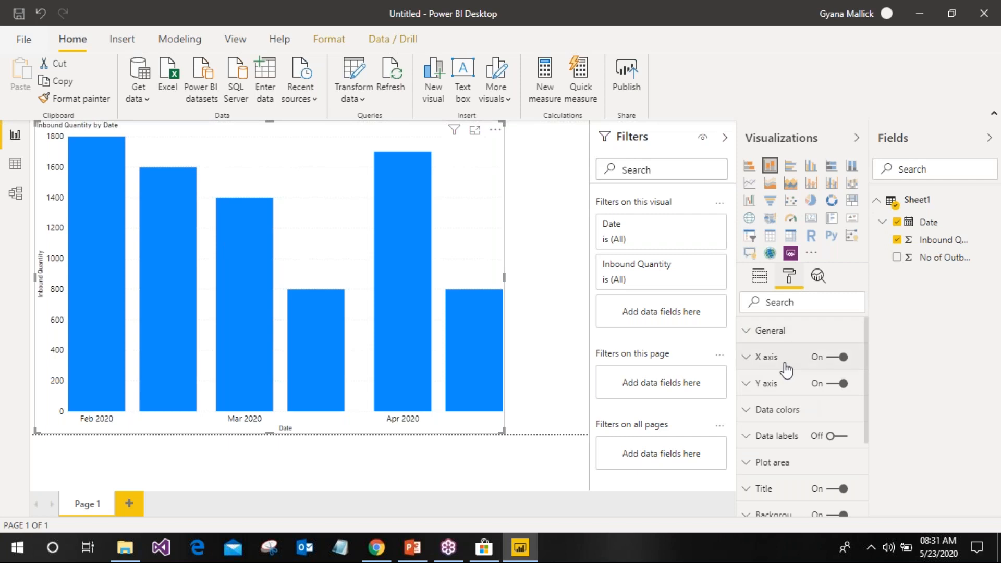
Set the default bar colour to light orange (#f0a787) and turn Show all on in Data colors
{"action": "left_click", "coordinate": [780, 412]}
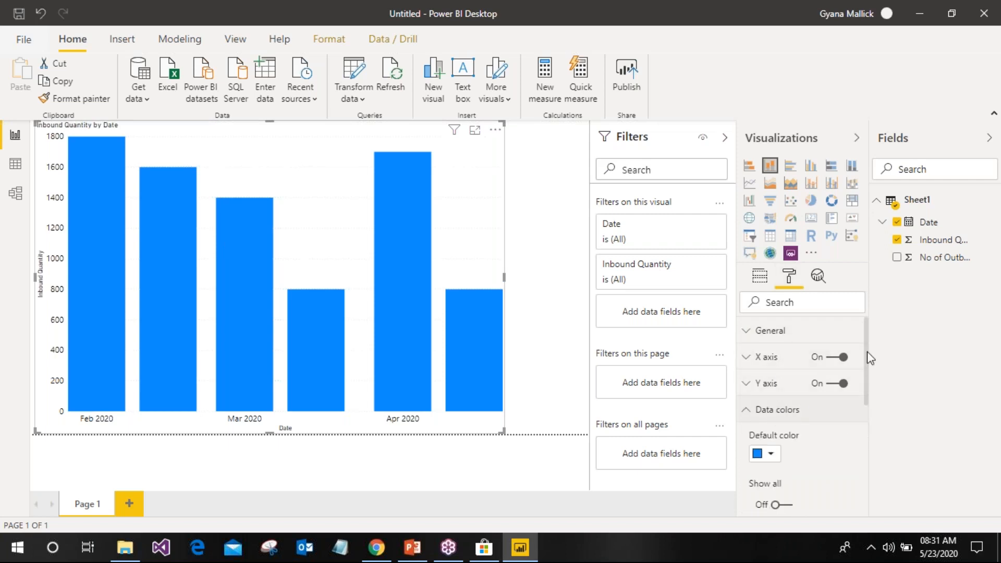
{"action": "scroll", "coordinate": [867, 360], "scroll_direction": "down", "scroll_amount": 2}
{"action": "scroll", "coordinate": [875, 386], "scroll_direction": "down", "scroll_amount": 1}
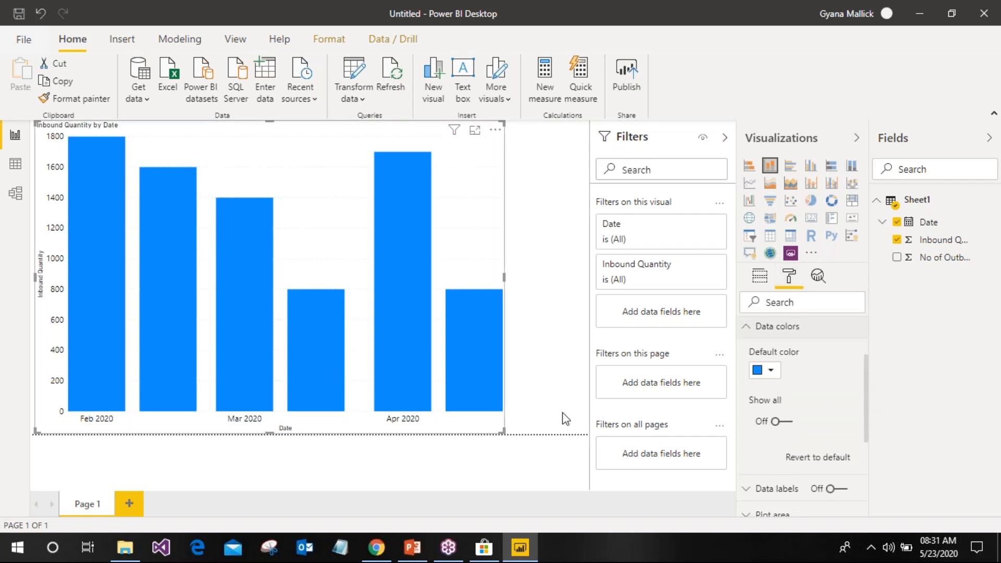
{"action": "left_click", "coordinate": [771, 371]}
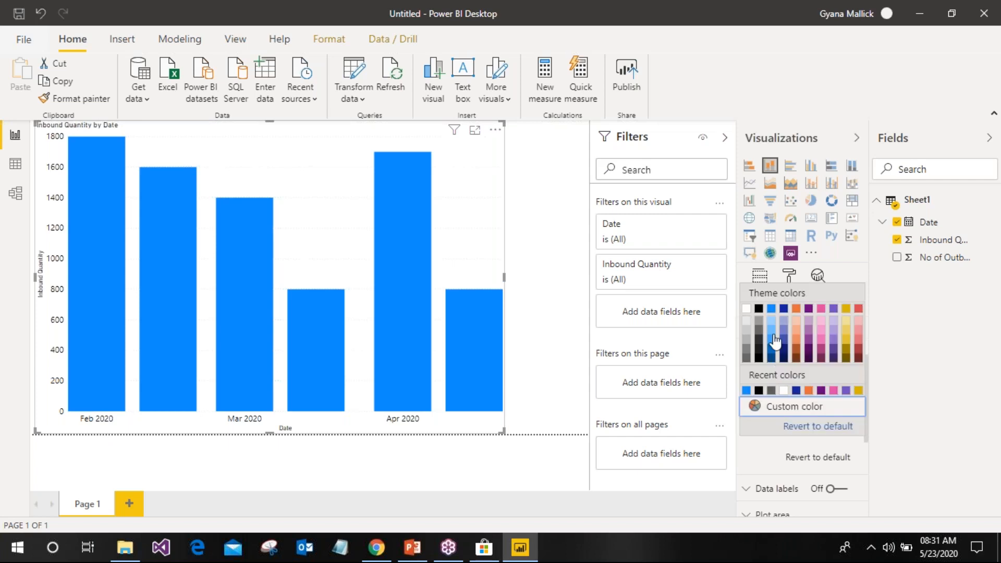
{"action": "left_click", "coordinate": [798, 337]}
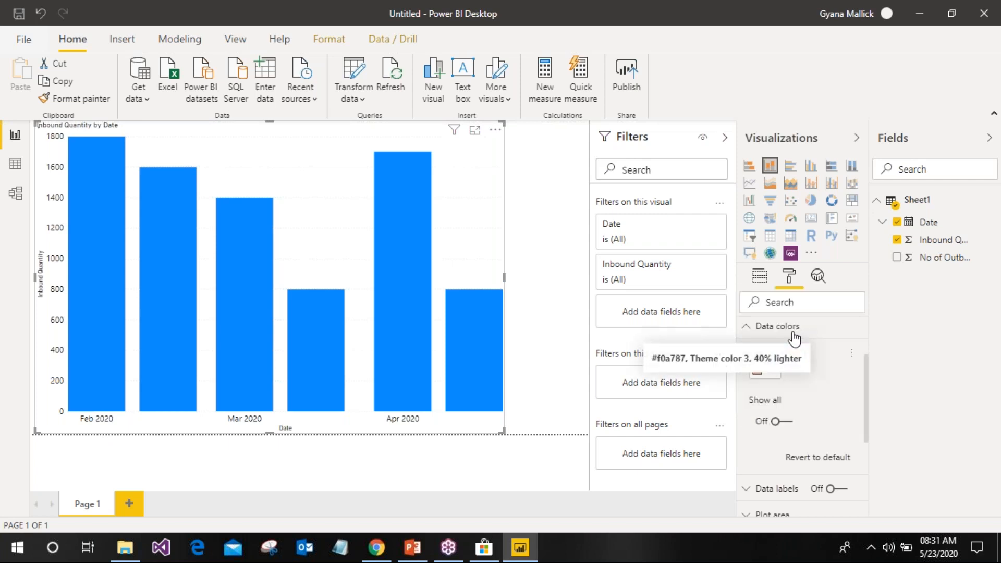
{"action": "left_click", "coordinate": [777, 422]}
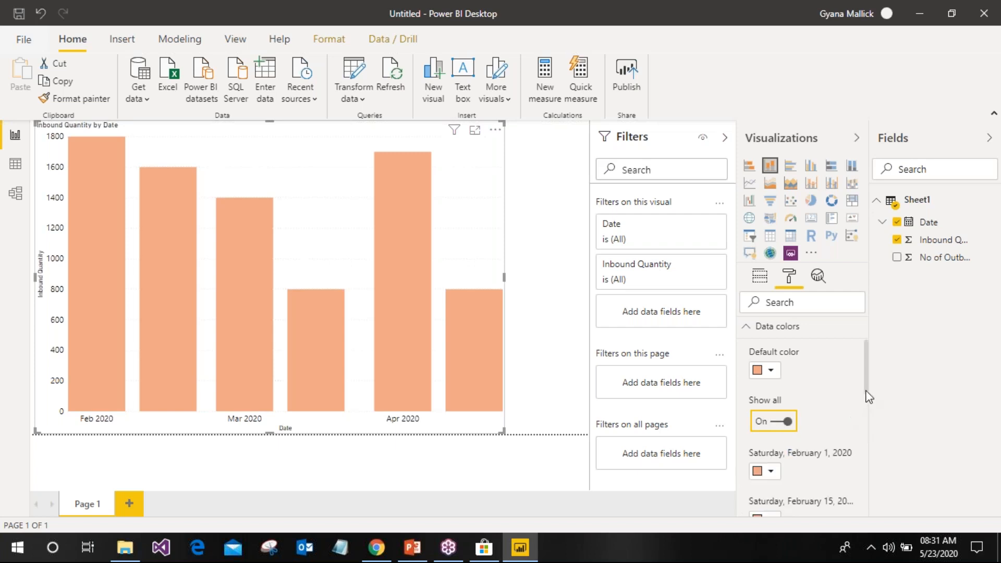
Colour the February 15 bar yellow and the March 15 and March 1 bars blue
{"action": "left_click_drag", "start_coordinate": [867, 374], "coordinate": [852, 405]}
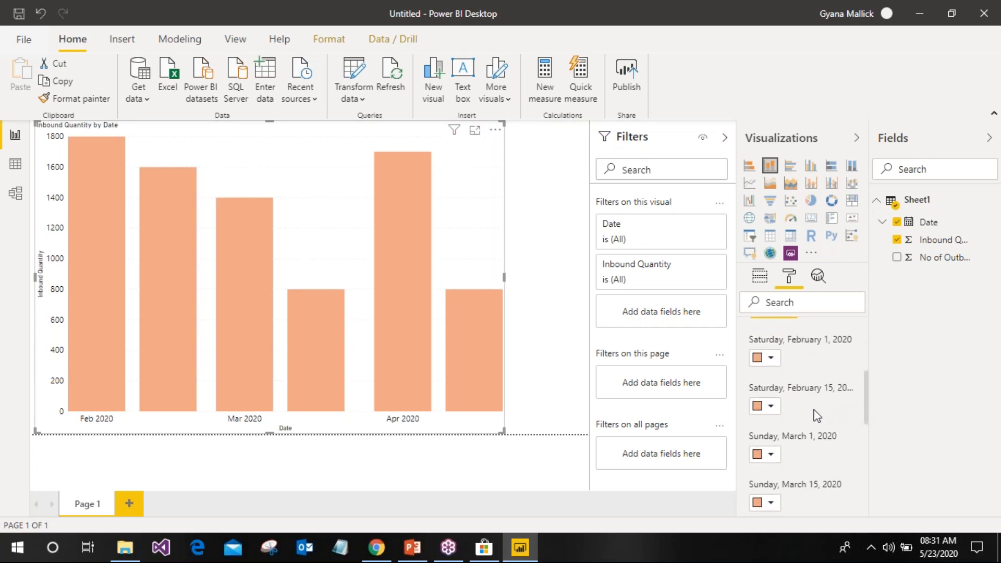
{"action": "left_click", "coordinate": [771, 407]}
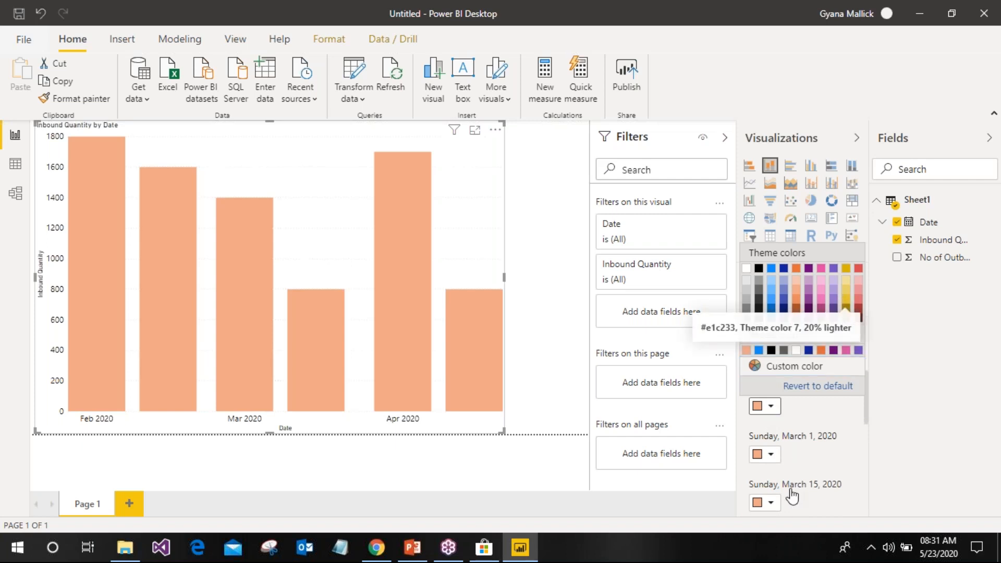
{"action": "left_click", "coordinate": [781, 502]}
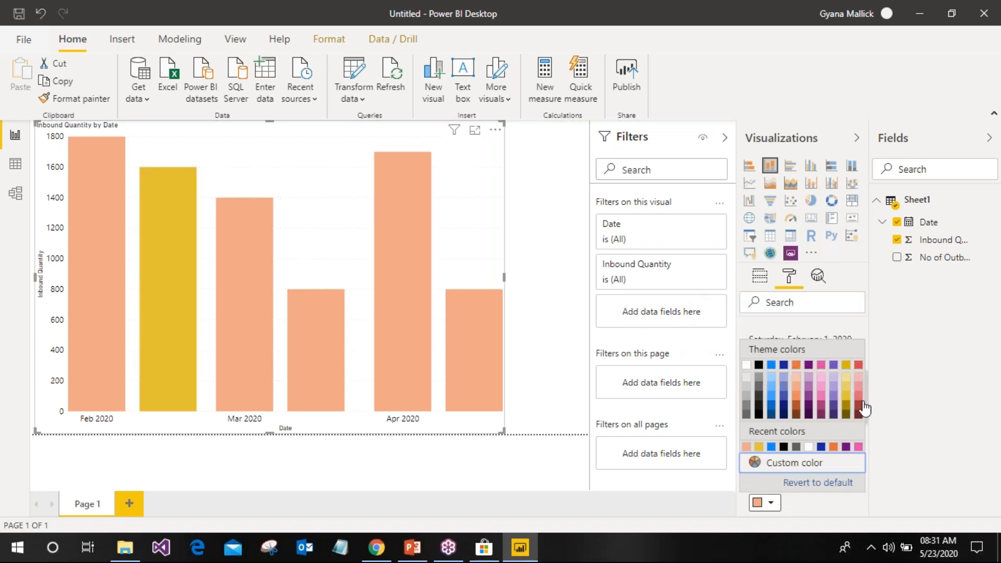
{"action": "left_click", "coordinate": [773, 405]}
{"action": "scroll", "coordinate": [822, 497], "scroll_direction": "up", "scroll_amount": 5}
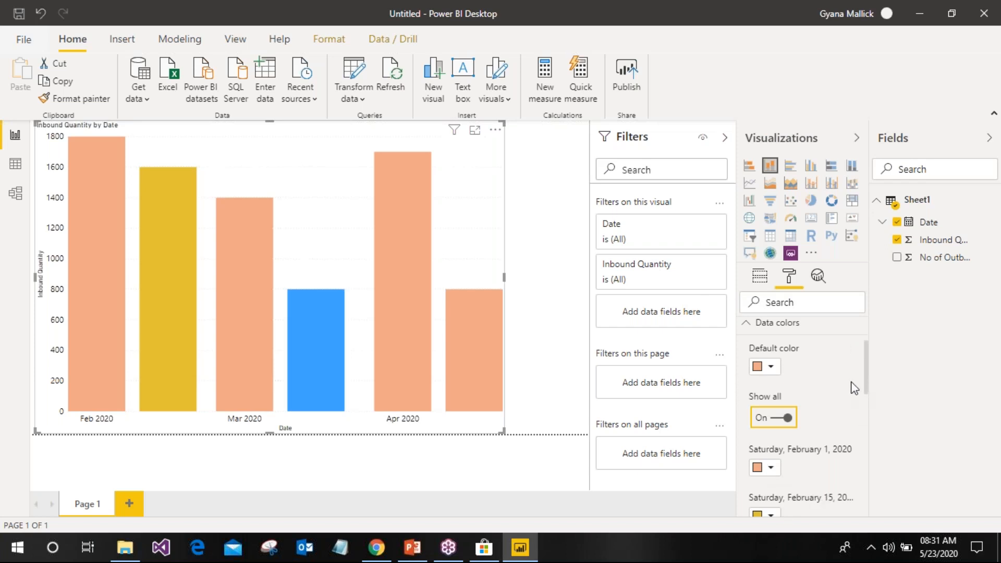
{"action": "scroll", "coordinate": [863, 371], "scroll_direction": "up", "scroll_amount": 2}
{"action": "scroll", "coordinate": [860, 386], "scroll_direction": "down", "scroll_amount": 6}
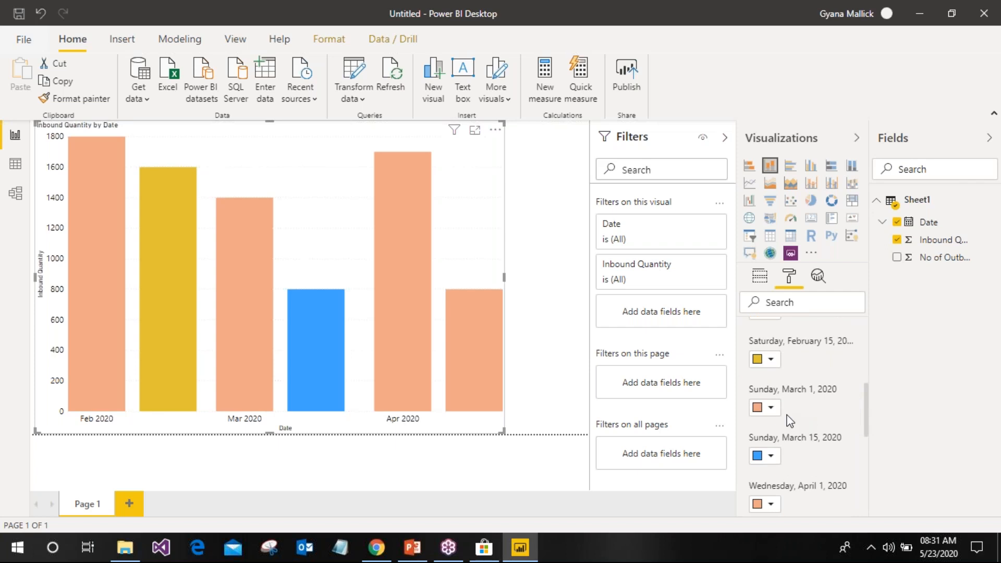
{"action": "left_click", "coordinate": [770, 408]}
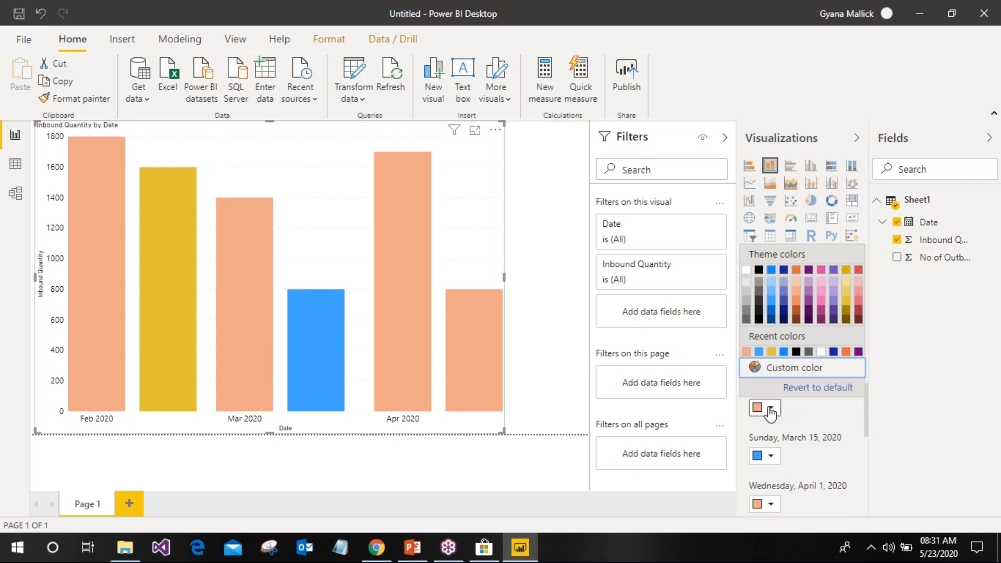
{"action": "left_click", "coordinate": [774, 309]}
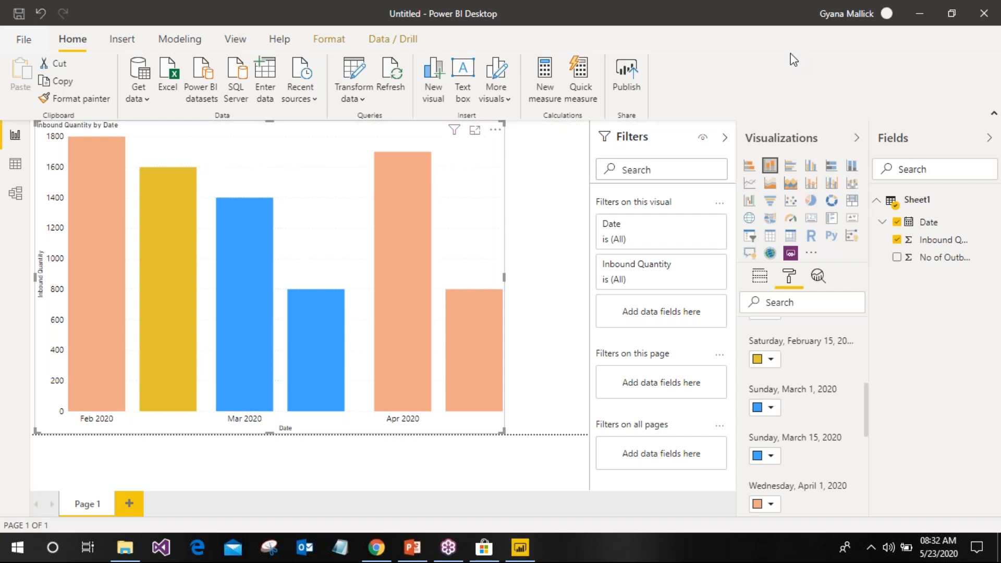
Give the chart a dark grey background, after trying light blue and grey
{"action": "scroll", "coordinate": [803, 425], "scroll_direction": "down", "scroll_amount": 5}
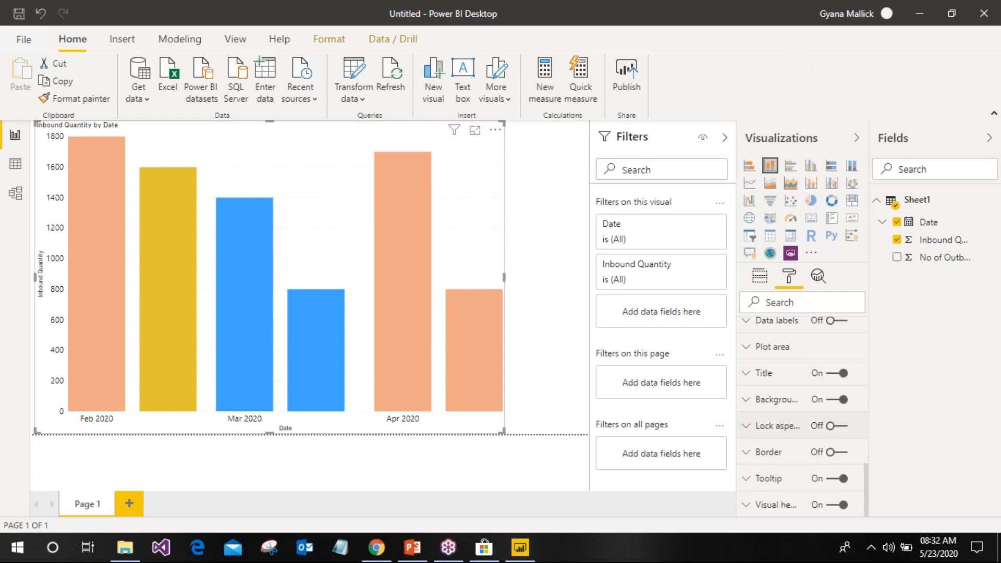
{"action": "scroll", "coordinate": [867, 442], "scroll_direction": "up", "scroll_amount": 5}
{"action": "scroll", "coordinate": [867, 441], "scroll_direction": "down", "scroll_amount": 3}
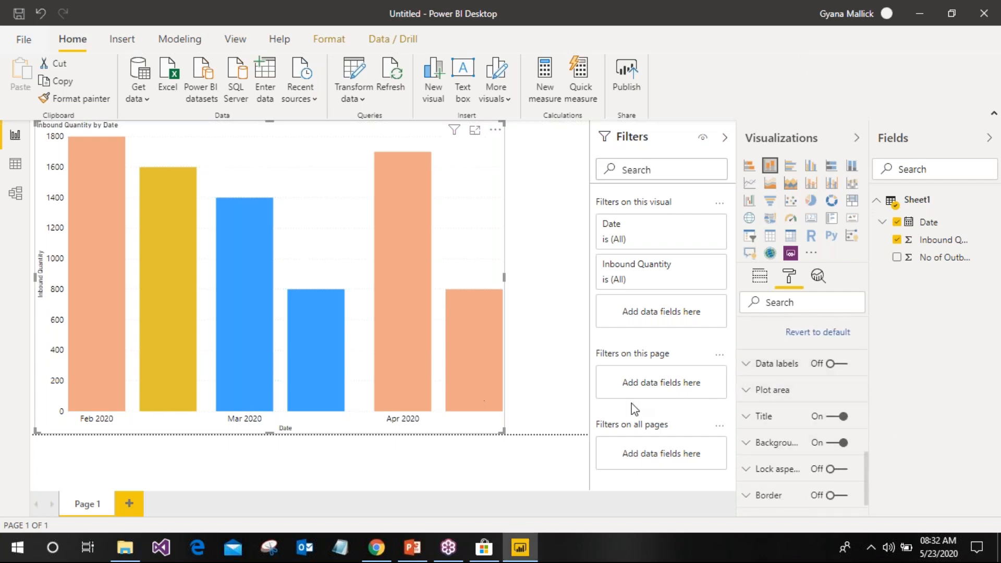
{"action": "left_click", "coordinate": [771, 389]}
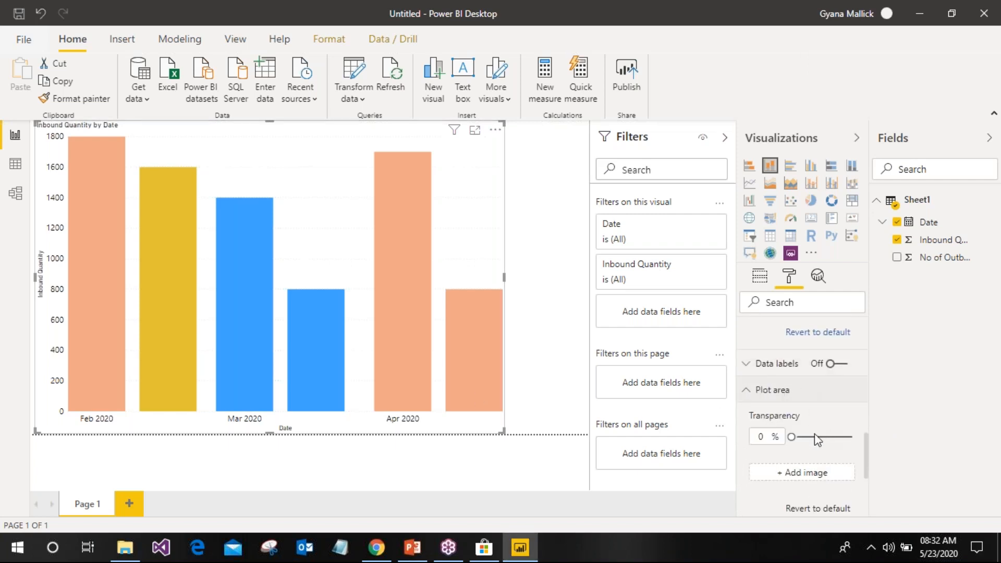
{"action": "left_click_drag", "start_coordinate": [867, 457], "coordinate": [867, 508]}
{"action": "left_click", "coordinate": [774, 400]}
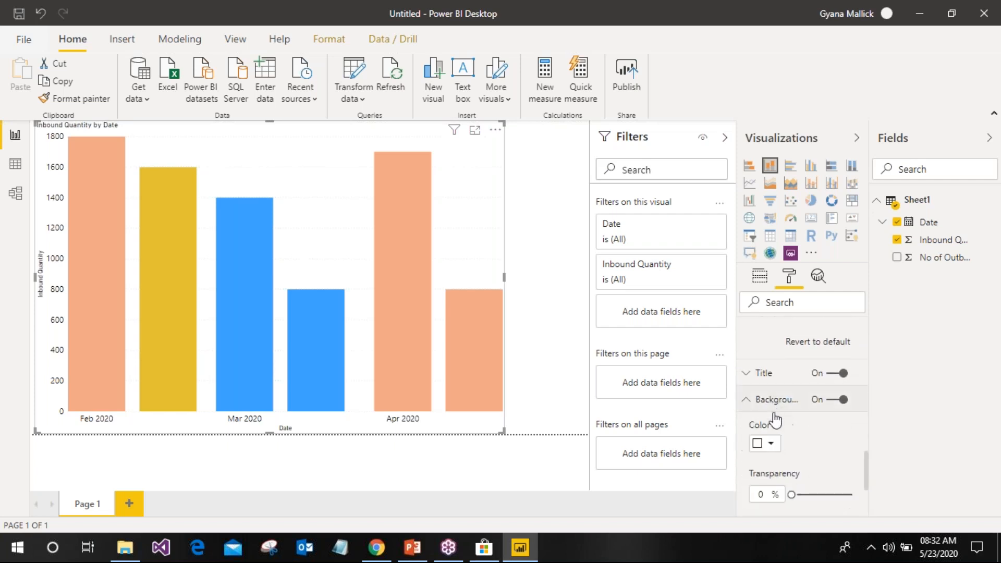
{"action": "left_click", "coordinate": [776, 443]}
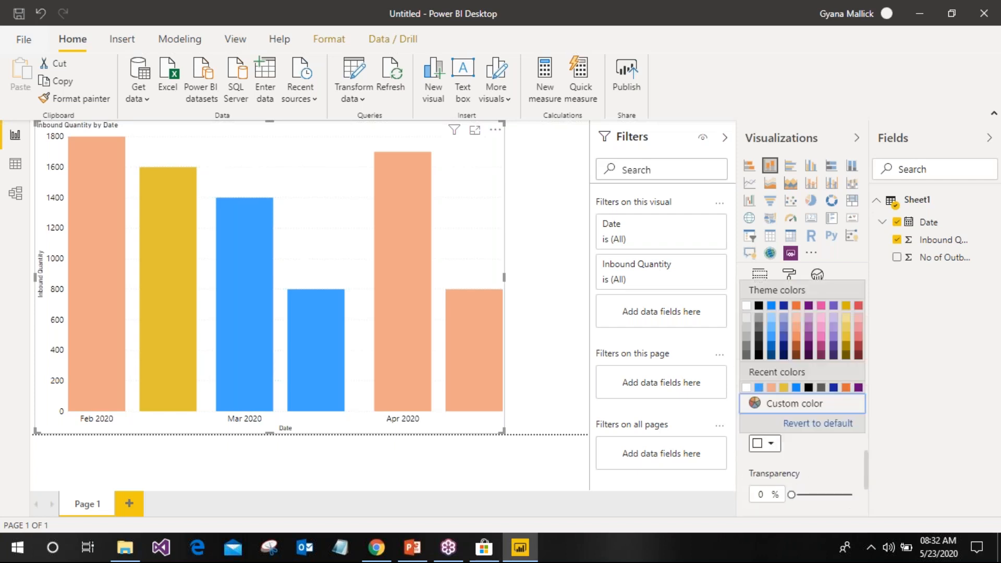
{"action": "left_click", "coordinate": [782, 340]}
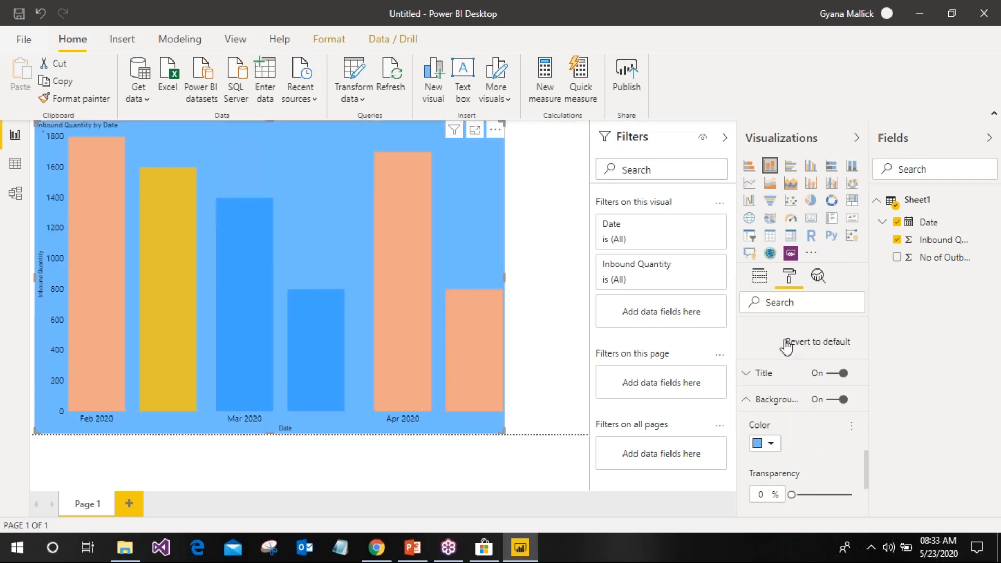
{"action": "left_click", "coordinate": [771, 444]}
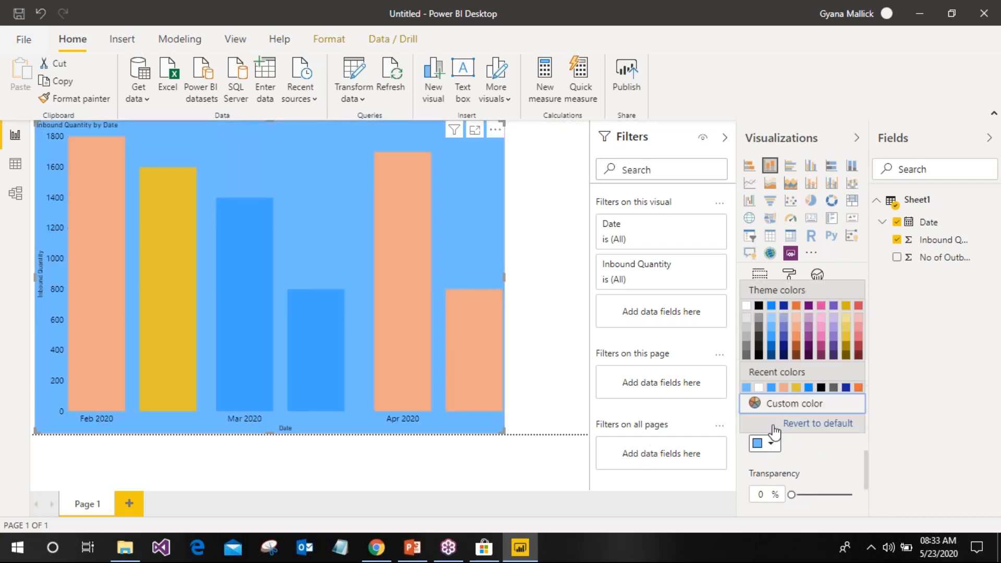
{"action": "left_click", "coordinate": [760, 327]}
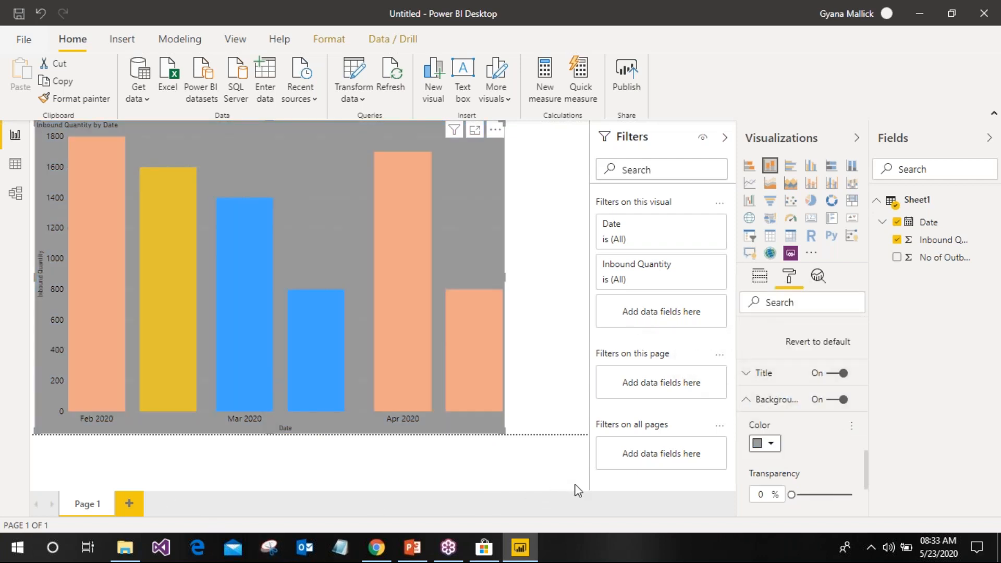
{"action": "left_click", "coordinate": [770, 446]}
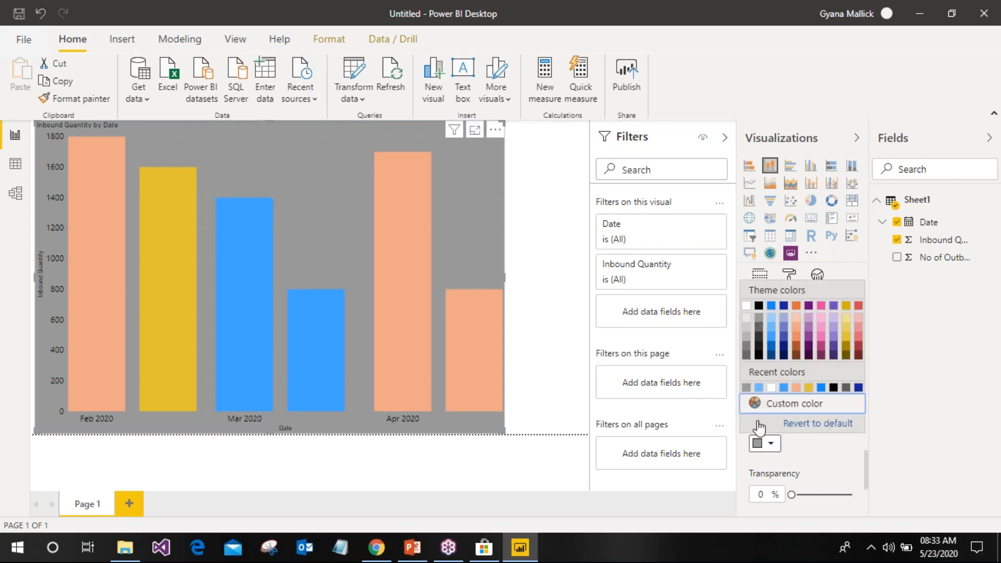
{"action": "left_click", "coordinate": [766, 337]}
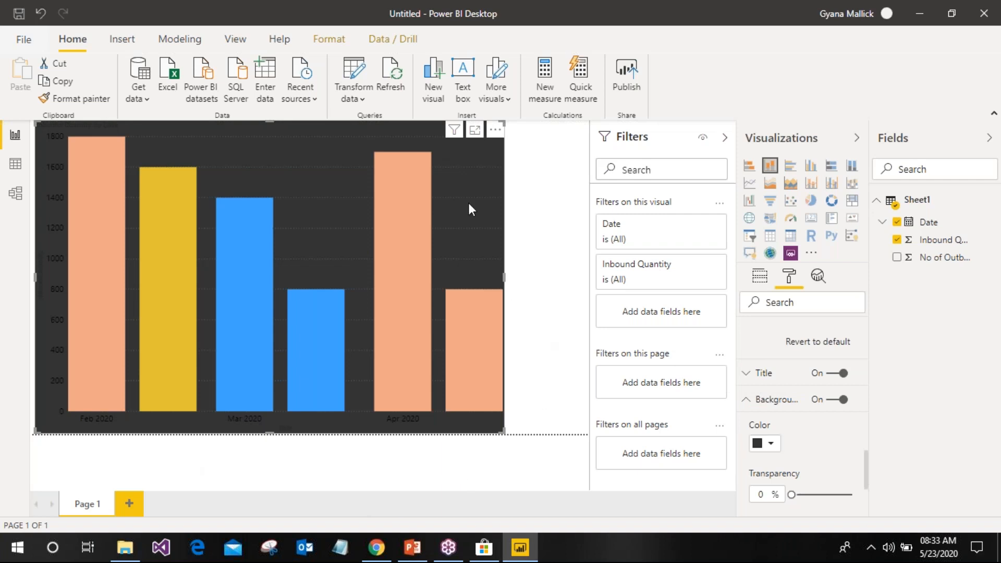
{"action": "left_click", "coordinate": [558, 193]}
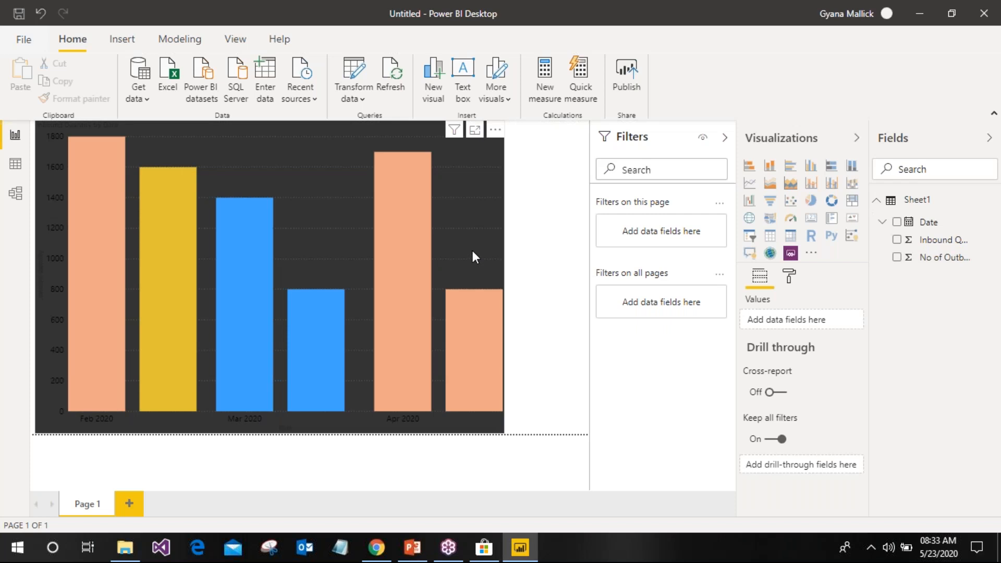
Shrink the Inbound Quantity by Date column chart to a narrower width on Page 1
{"action": "left_click", "coordinate": [495, 280]}
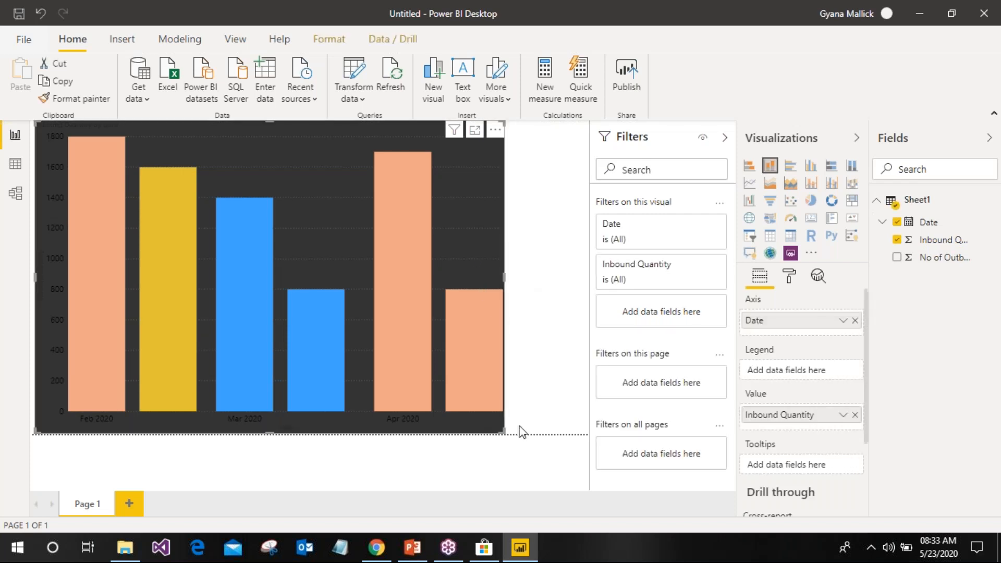
{"action": "left_click_drag", "start_coordinate": [489, 422], "coordinate": [410, 424]}
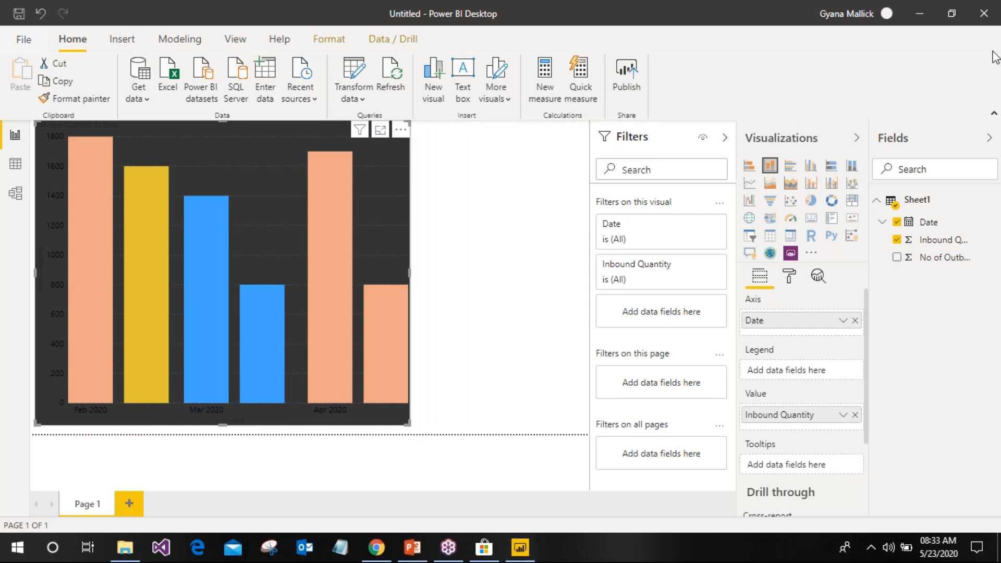
{"action": "left_click", "coordinate": [500, 267]}
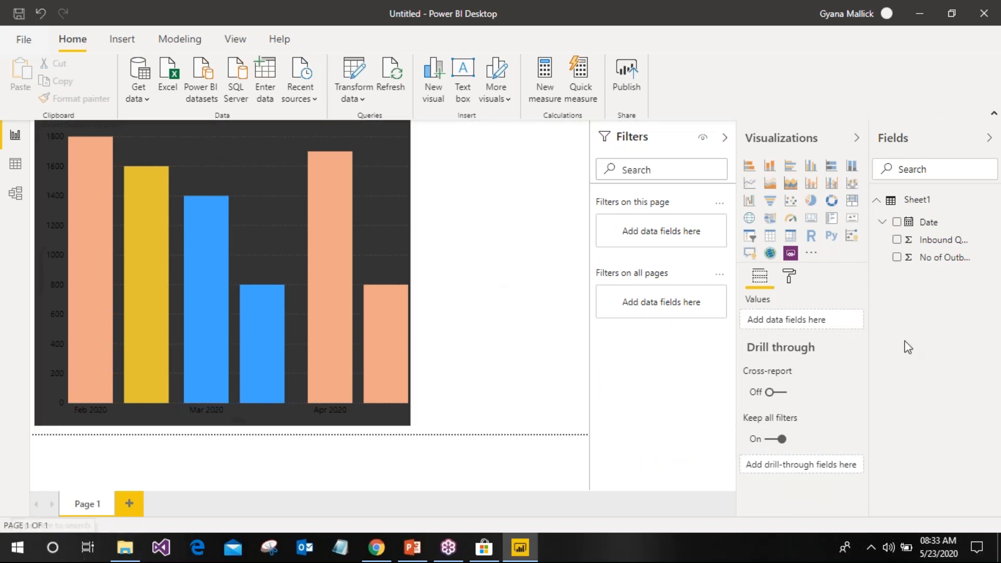
Search Windows for 'sq' and launch Microsoft SQL Server Management Studio 17
{"action": "left_click", "coordinate": [54, 549]}
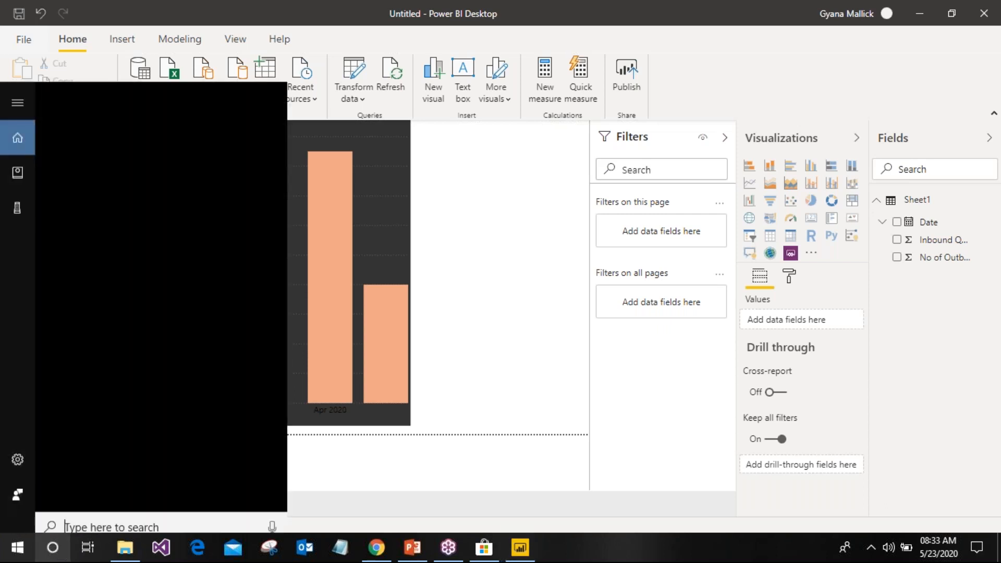
{"action": "type", "text": "ss"}
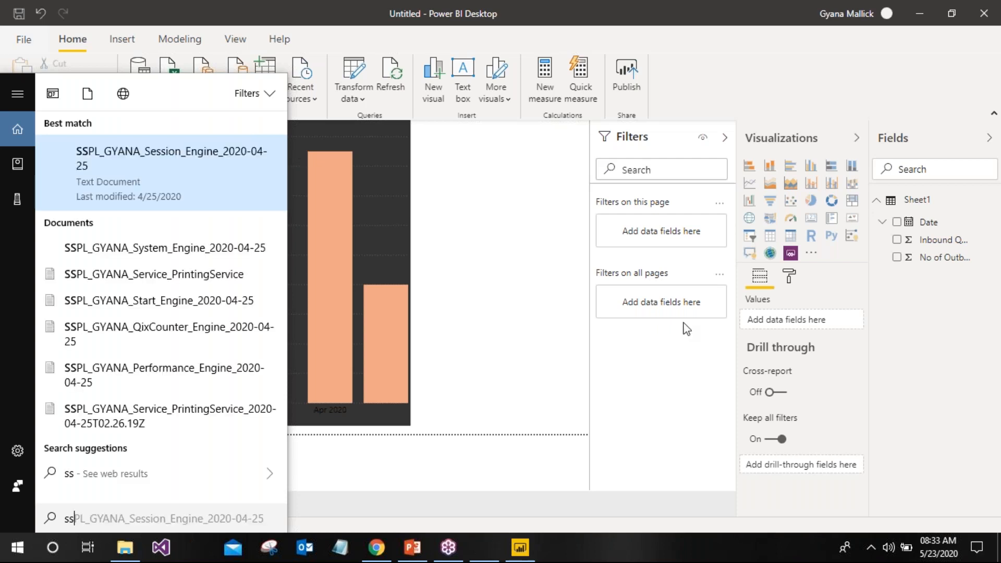
{"action": "key", "text": "BackSpace"}
{"action": "type", "text": "q"}
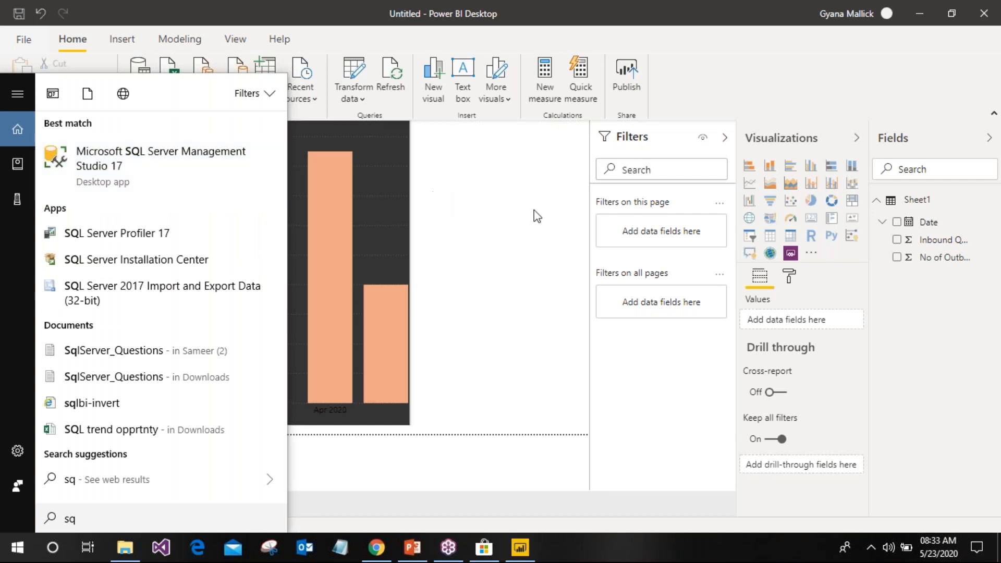
{"action": "left_click", "coordinate": [533, 214]}
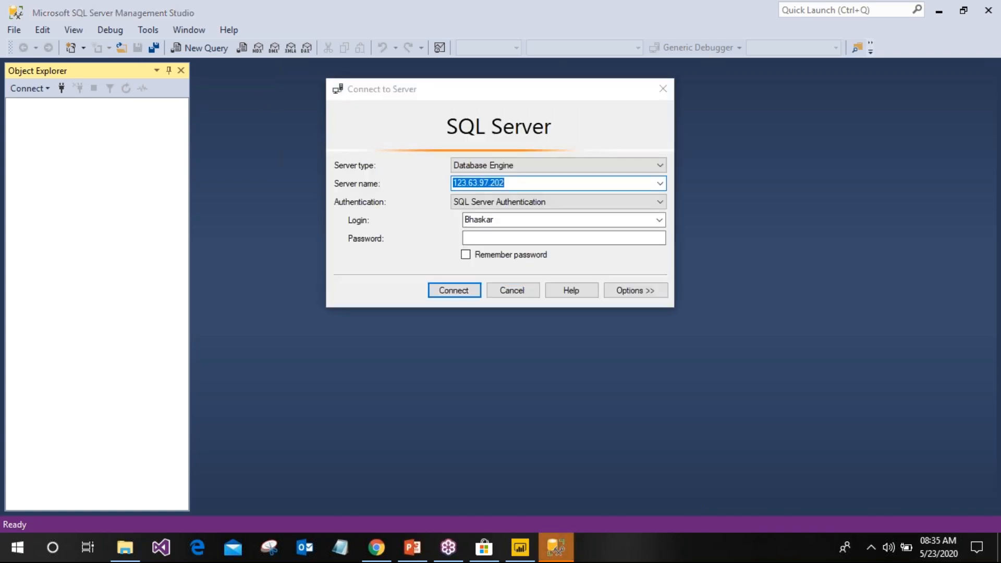
Re-enter the SQL Server Authentication password for server 123.63.97.202, correcting a mistyped attempt
{"action": "type", "text": "*******"}
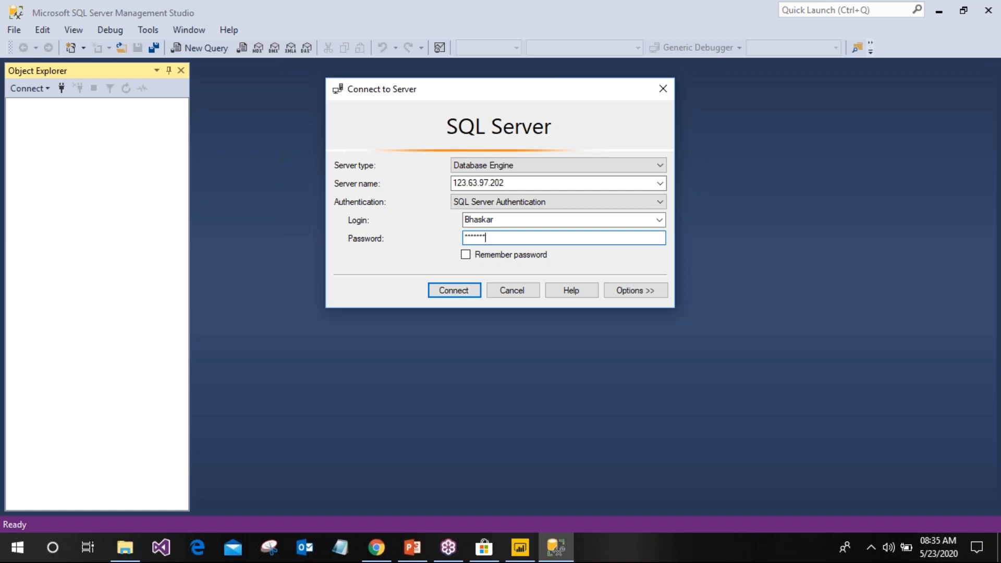
{"action": "key", "text": "BackSpace"}
{"action": "key", "text": "BackSpace"}
{"action": "key", "text": "BackSpace"}
{"action": "key", "text": "BackSpace"}
{"action": "key", "text": "BackSpace"}
{"action": "key", "text": "BackSpace"}
{"action": "key", "text": "BackSpace"}
{"action": "type", "text": "***********"}
Connect, expand Databases > IntelliMRADB > Tables to list the dbo.T_SCL tables, then reopen Connect to Server
{"action": "left_click", "coordinate": [466, 291]}
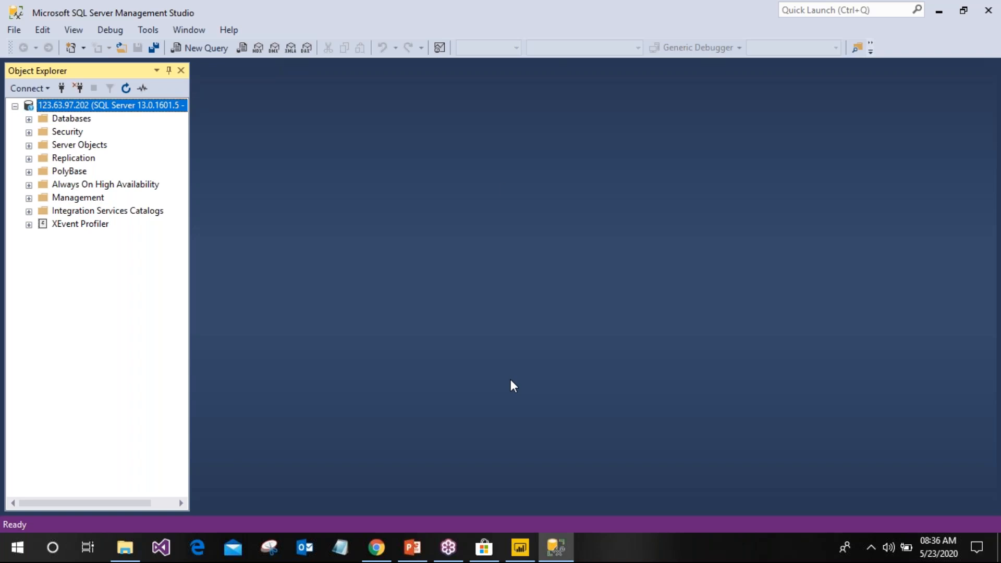
{"action": "left_click", "coordinate": [29, 119]}
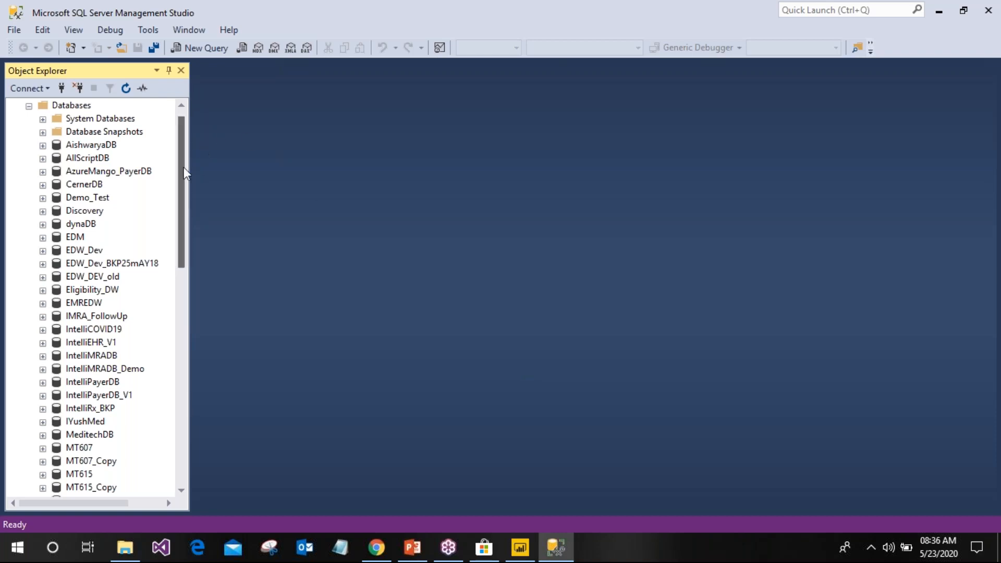
{"action": "scroll", "coordinate": [175, 203], "scroll_direction": "down", "scroll_amount": 3}
{"action": "scroll", "coordinate": [159, 178], "scroll_direction": "up", "scroll_amount": 4}
{"action": "scroll", "coordinate": [156, 197], "scroll_direction": "down", "scroll_amount": 4}
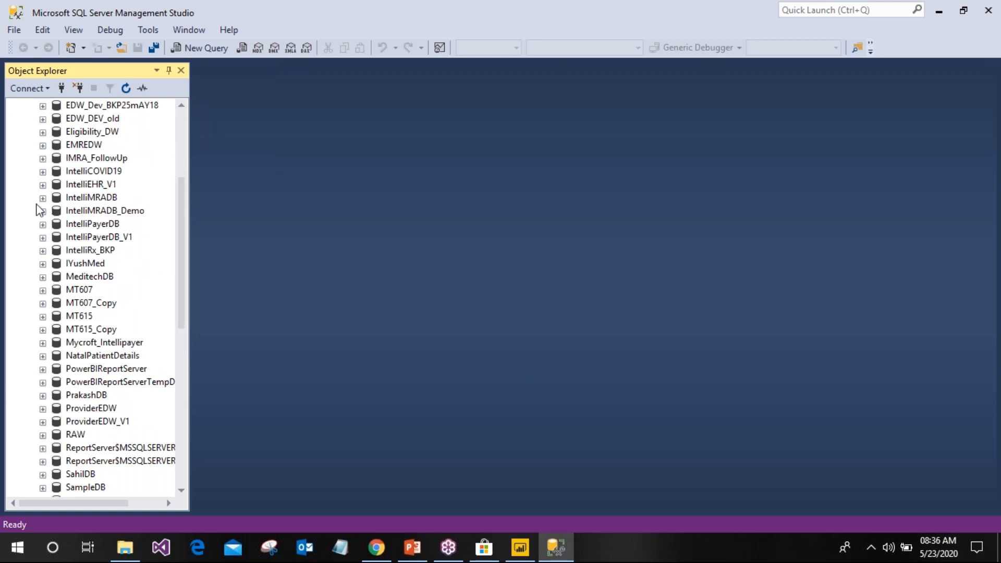
{"action": "left_click", "coordinate": [42, 197]}
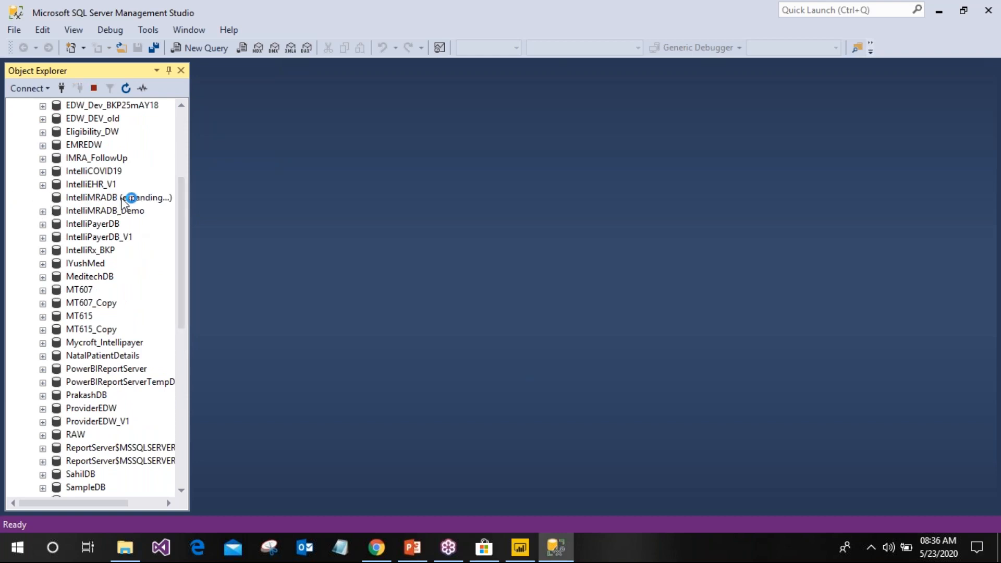
{"action": "left_click", "coordinate": [56, 223]}
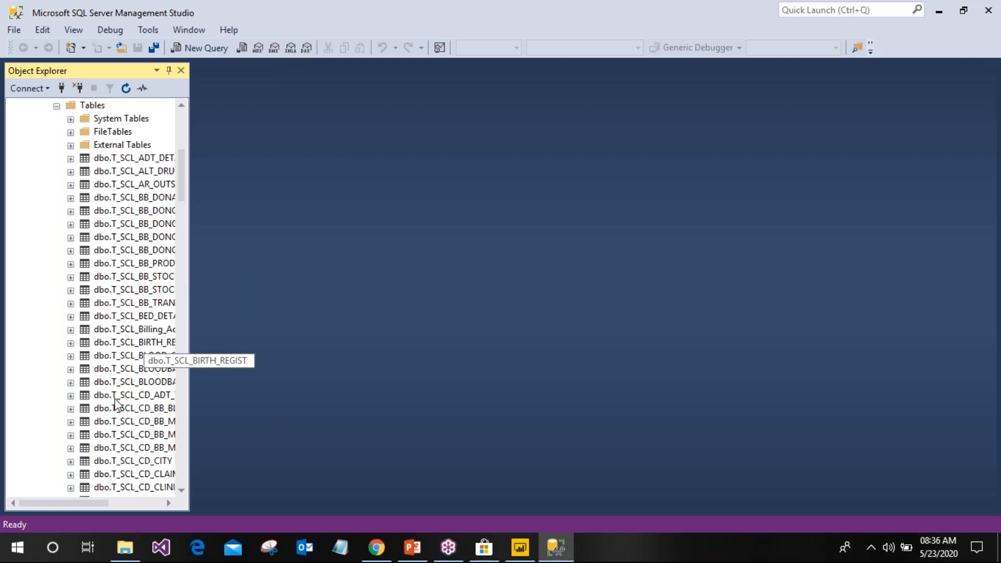
{"action": "left_click_drag", "start_coordinate": [45, 502], "coordinate": [77, 504]}
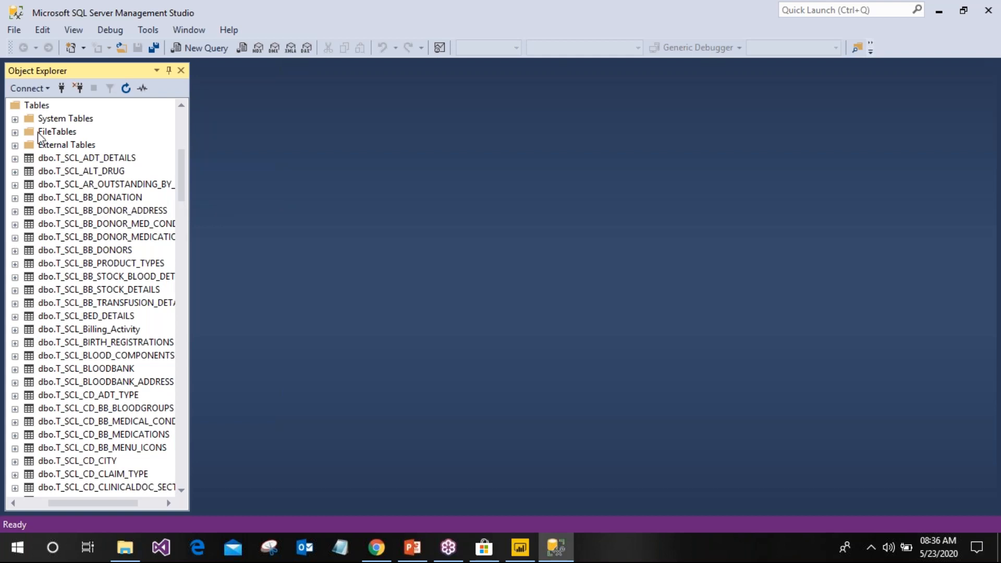
{"action": "left_click", "coordinate": [61, 96]}
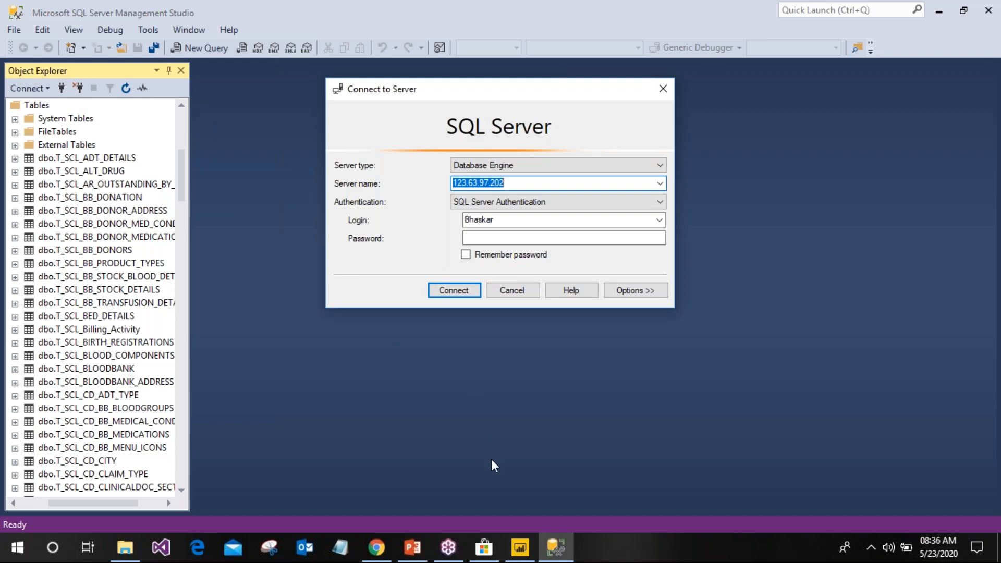
Return to Power BI Desktop and start a SQL Server connection from Get data
{"action": "left_click", "coordinate": [517, 553]}
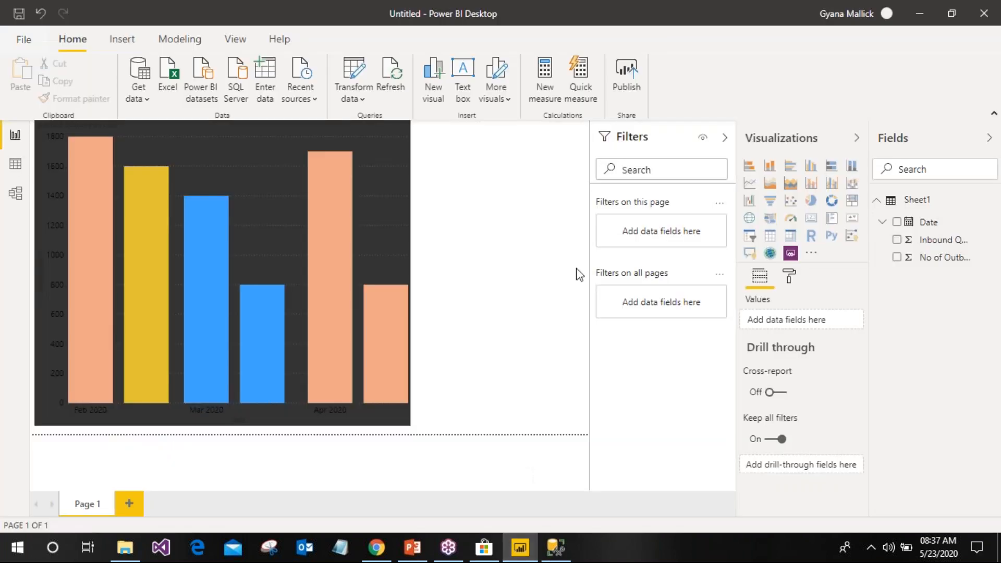
{"action": "left_click", "coordinate": [144, 99]}
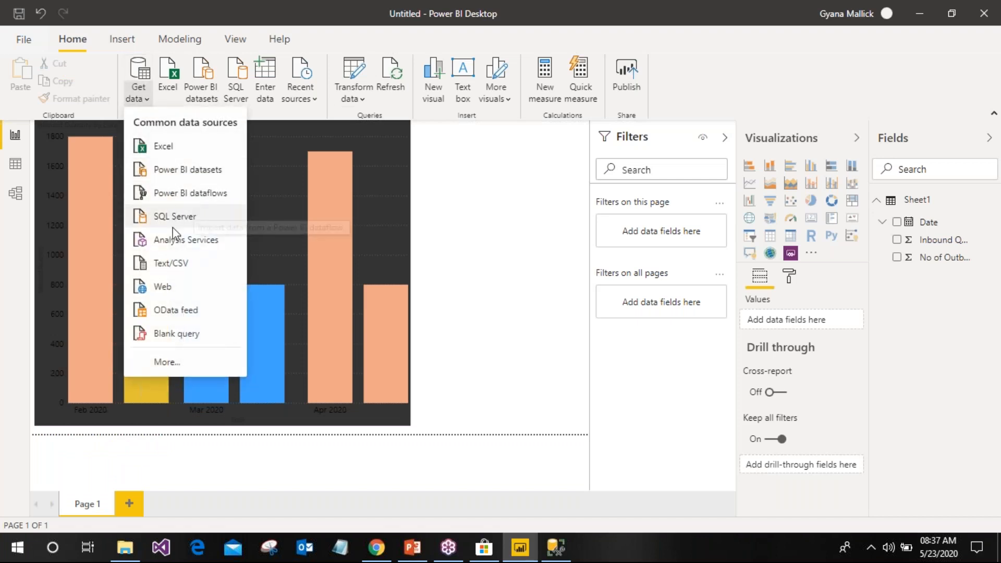
{"action": "left_click", "coordinate": [236, 82]}
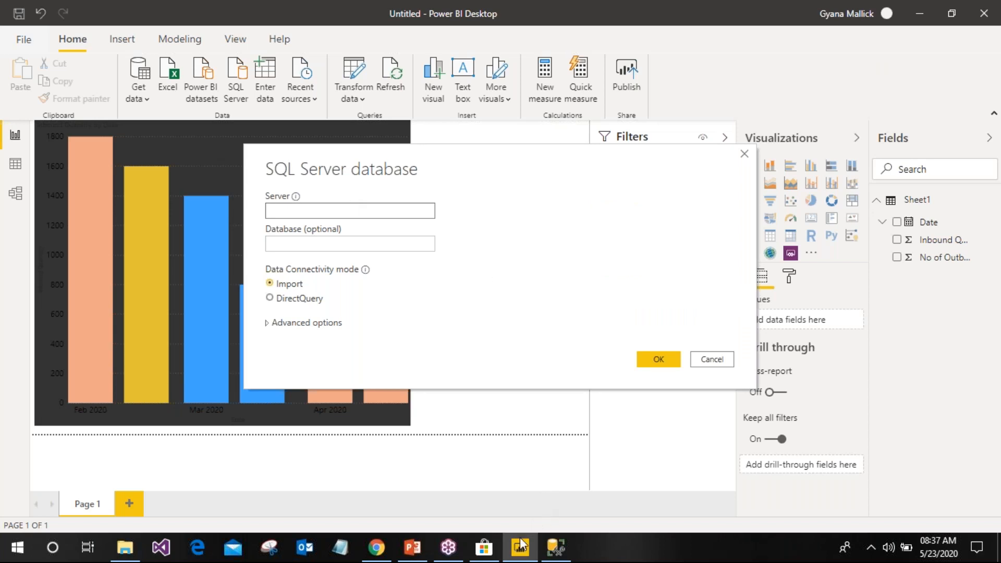
Check the server address in Management Studio, then close its connection dialog
{"action": "left_click", "coordinate": [548, 558]}
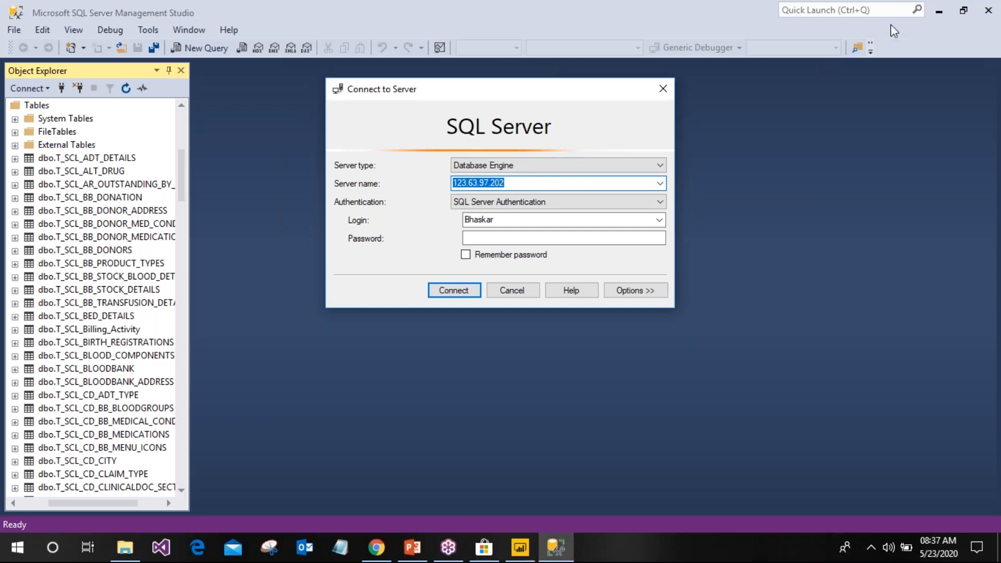
{"action": "left_click", "coordinate": [512, 292]}
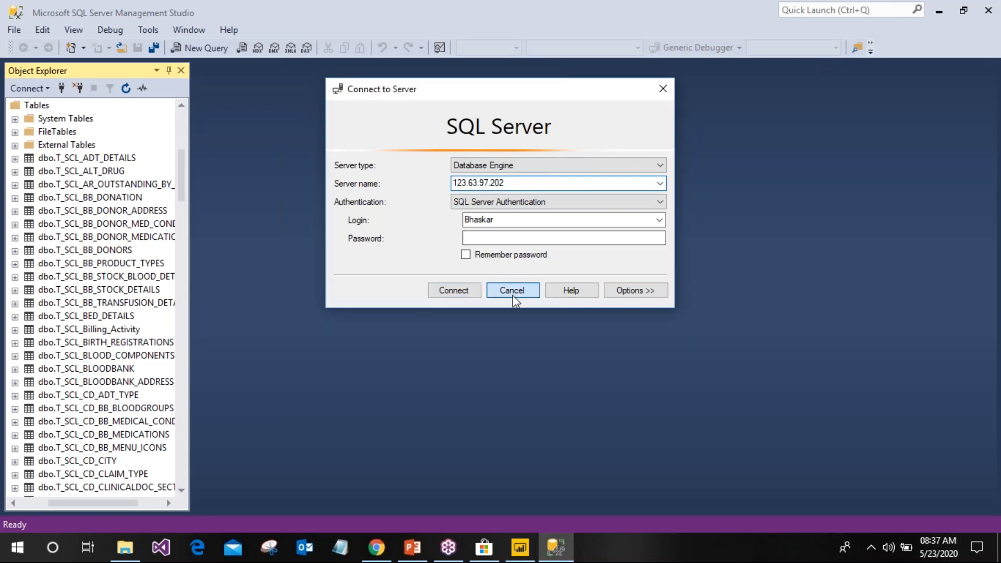
{"action": "left_click", "coordinate": [518, 547]}
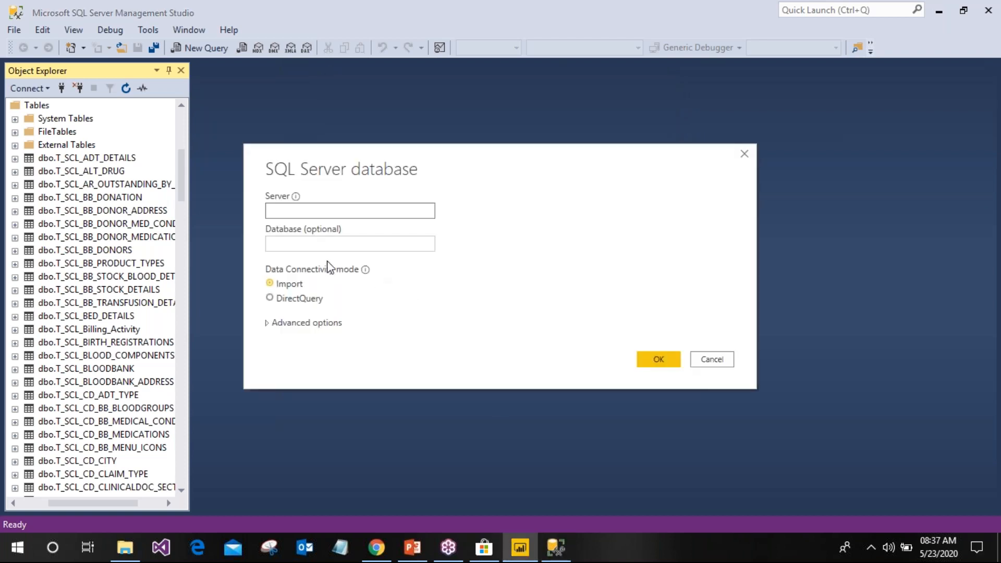
Enter server 123.63.97.202 and database IntelliMRADB in Power BI's SQL Server form
{"action": "left_click", "coordinate": [337, 211]}
{"action": "type", "text": "123.63.97.202"}
{"action": "left_click", "coordinate": [341, 243]}
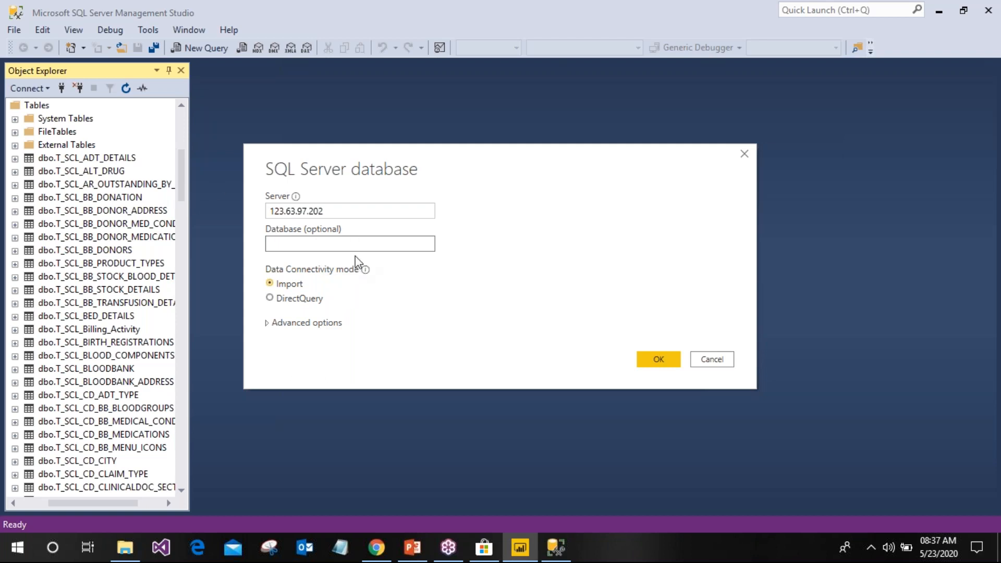
{"action": "type", "text": "IntelliMRADB"}
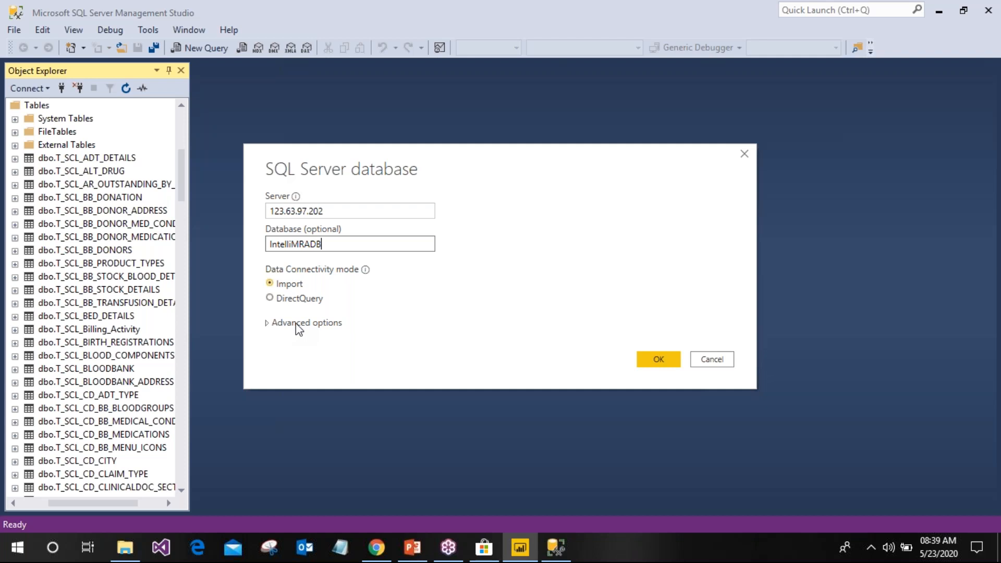
Connect to IntelliMRADB on 123.63.97.202 in Import mode, leaving Advanced options collapsed
{"action": "left_click", "coordinate": [520, 548]}
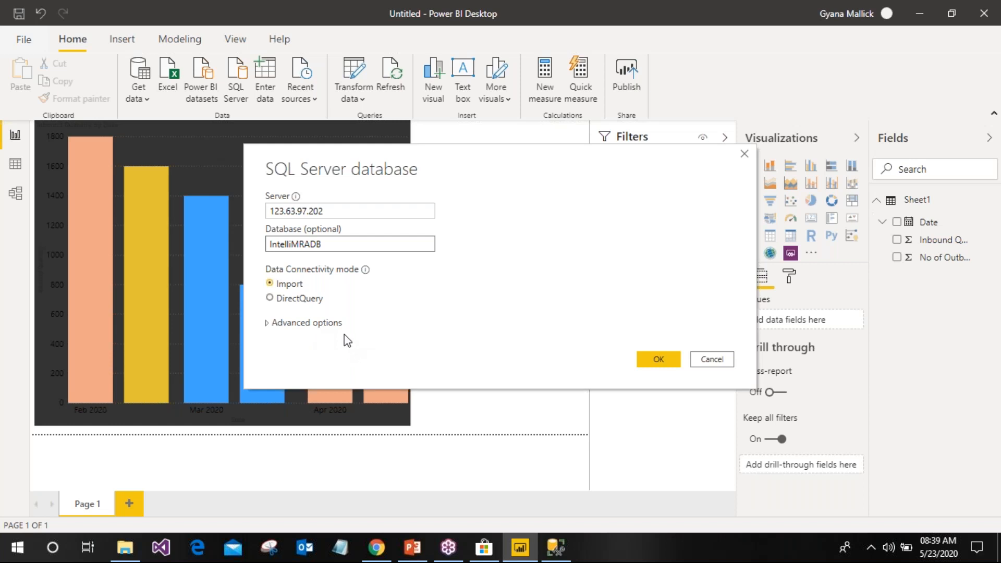
{"action": "left_click", "coordinate": [299, 326]}
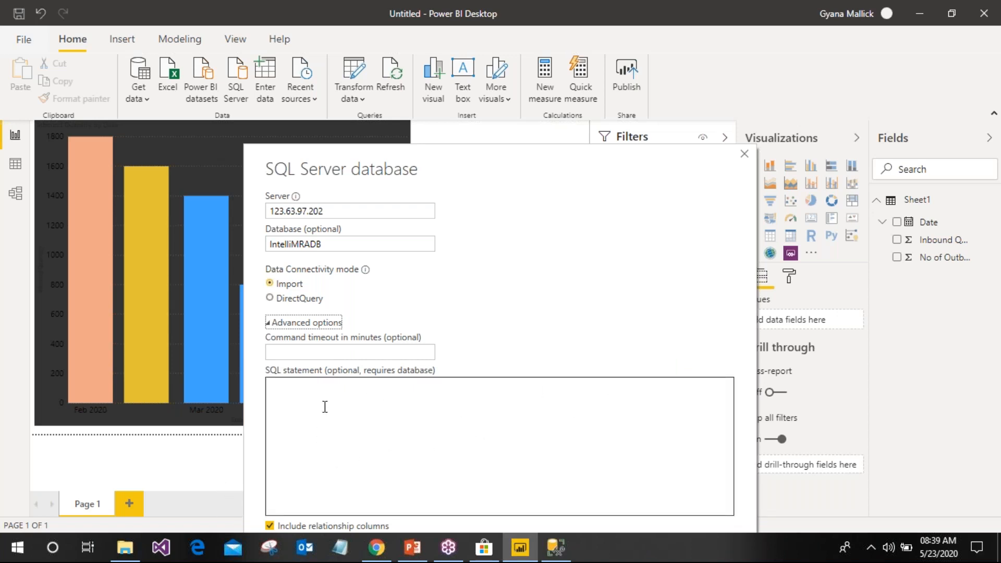
{"action": "left_click", "coordinate": [307, 323]}
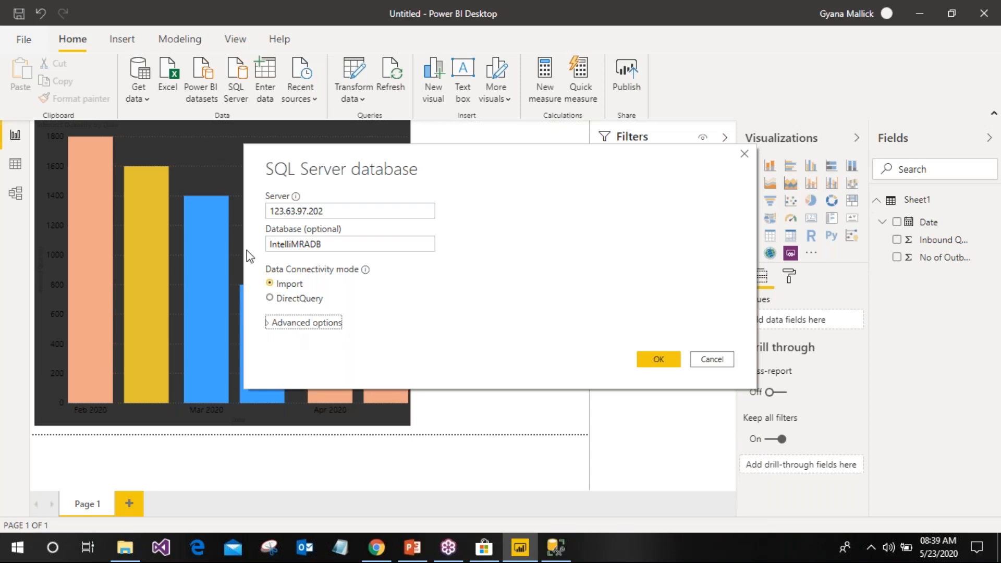
{"action": "left_click", "coordinate": [669, 361]}
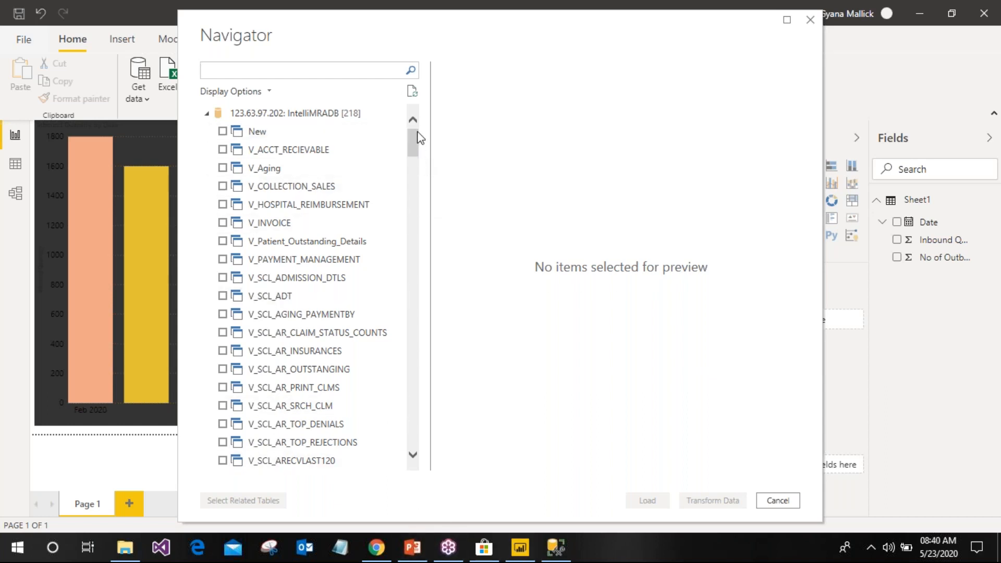
Scroll through the 218 Navigator views and preview V_PAYMENT_MANAGEMENT, which shows a binding error
{"action": "left_click_drag", "start_coordinate": [414, 142], "coordinate": [414, 424]}
{"action": "left_click_drag", "start_coordinate": [421, 374], "coordinate": [392, 122]}
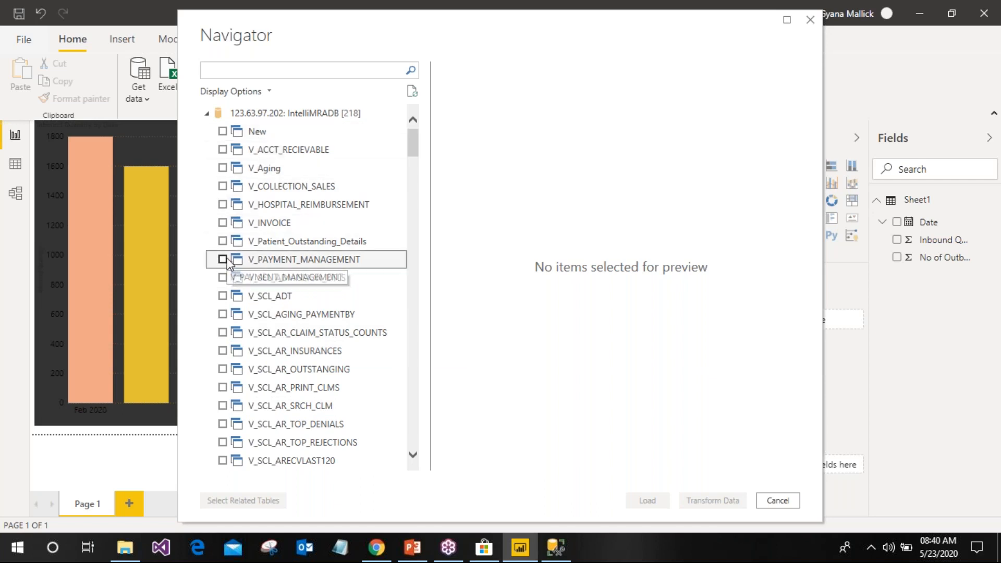
{"action": "left_click", "coordinate": [223, 260]}
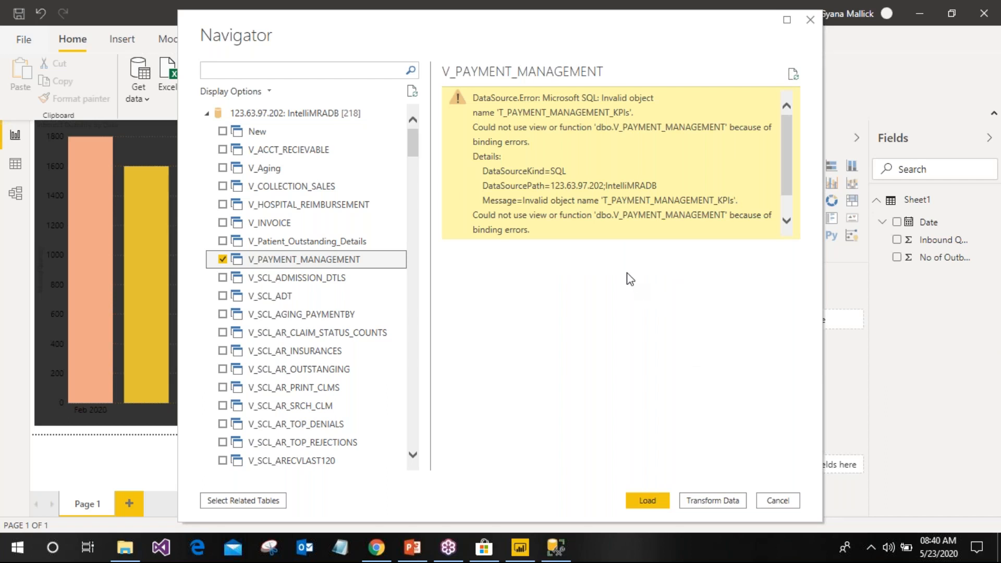
Drop the V_PAYMENT_MANAGEMENT and V_Aging previews and select the New view instead
{"action": "left_click", "coordinate": [222, 259]}
{"action": "left_click_drag", "start_coordinate": [223, 172], "coordinate": [250, 196]}
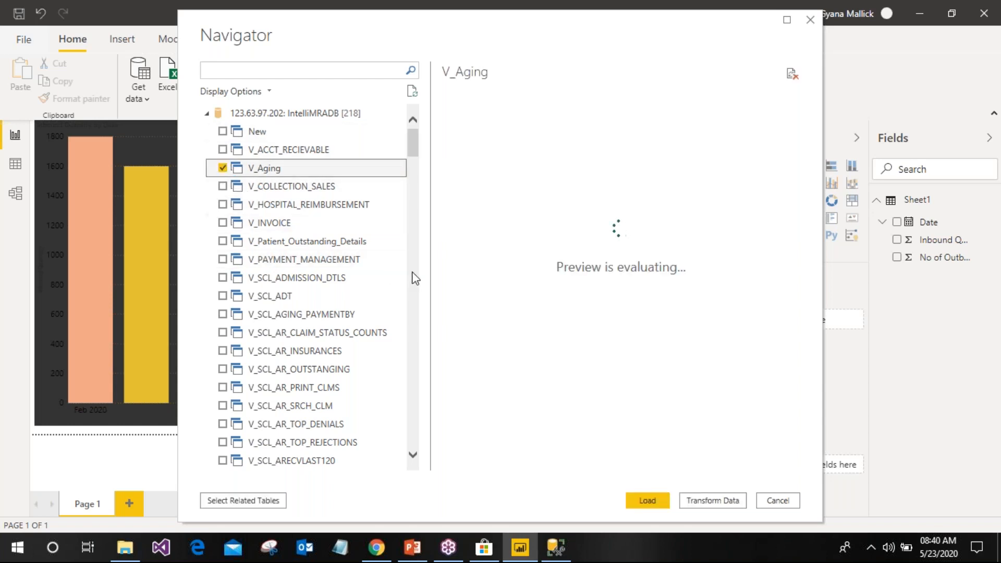
{"action": "left_click_drag", "start_coordinate": [461, 50], "coordinate": [364, 22]}
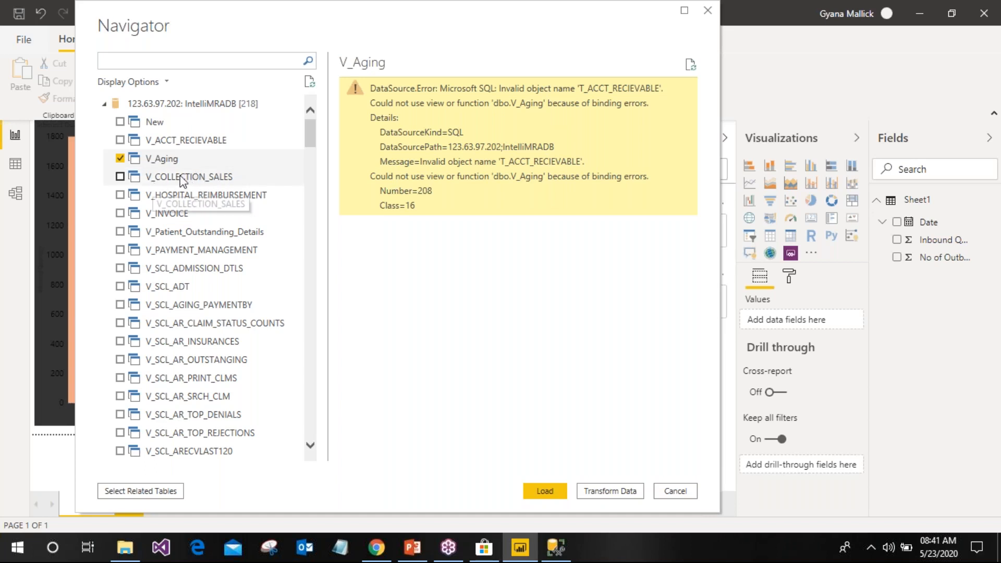
{"action": "left_click", "coordinate": [120, 159]}
{"action": "left_click", "coordinate": [120, 123]}
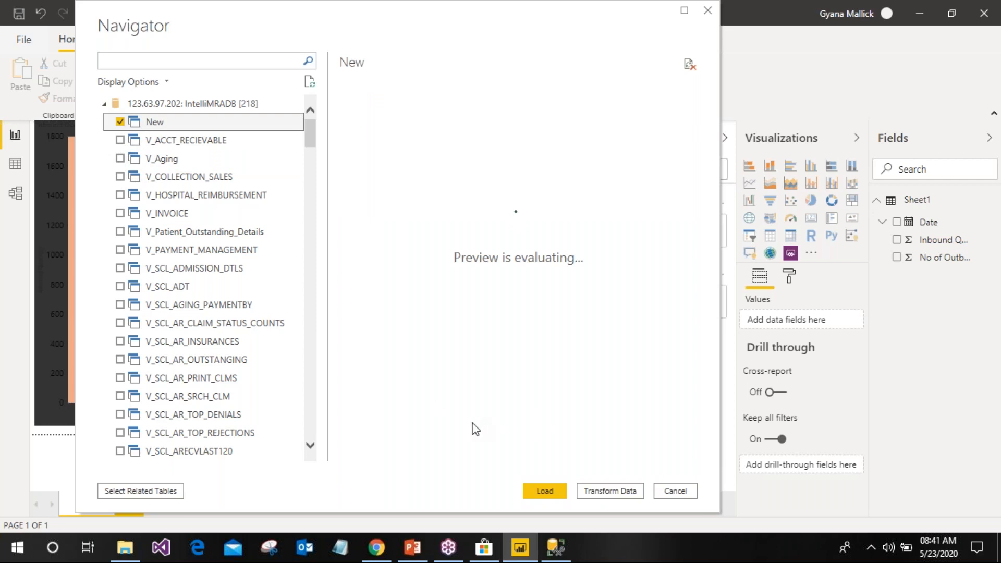
Check for related tables, load the New view, and switch to SSMS
{"action": "scroll", "coordinate": [248, 408], "scroll_direction": "down", "scroll_amount": 20}
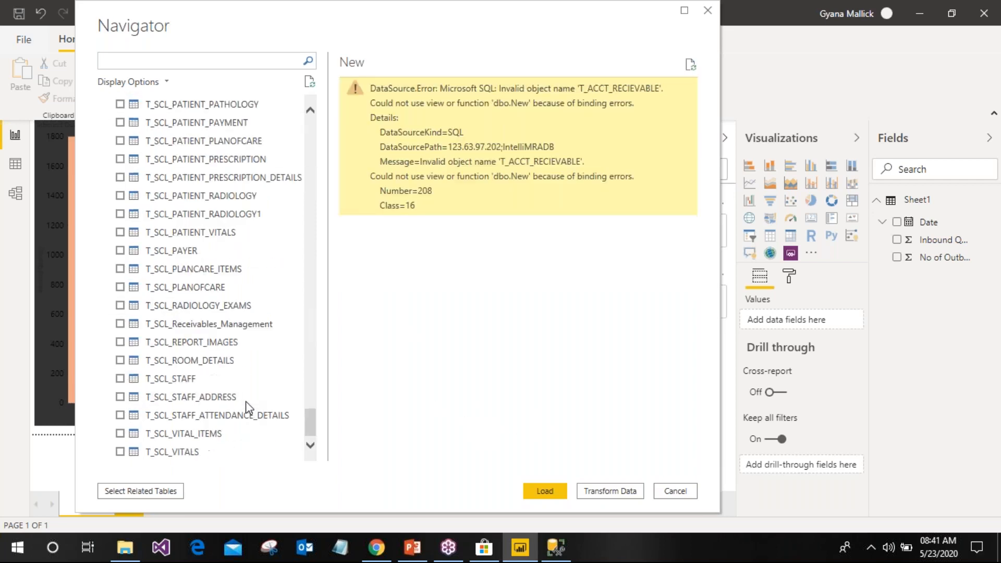
{"action": "left_click", "coordinate": [156, 493]}
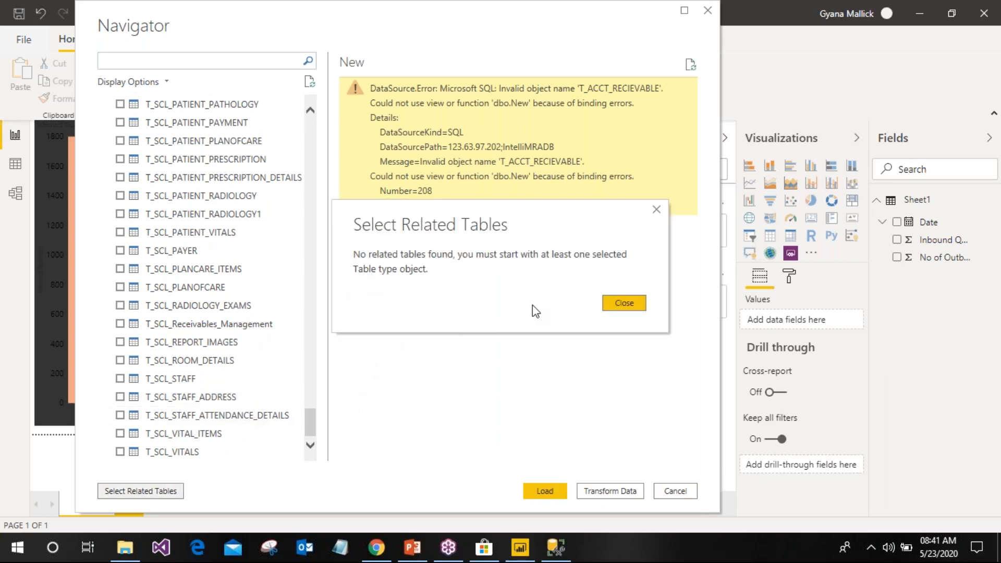
{"action": "left_click", "coordinate": [619, 303]}
{"action": "scroll", "coordinate": [162, 245], "scroll_direction": "up", "scroll_amount": 20}
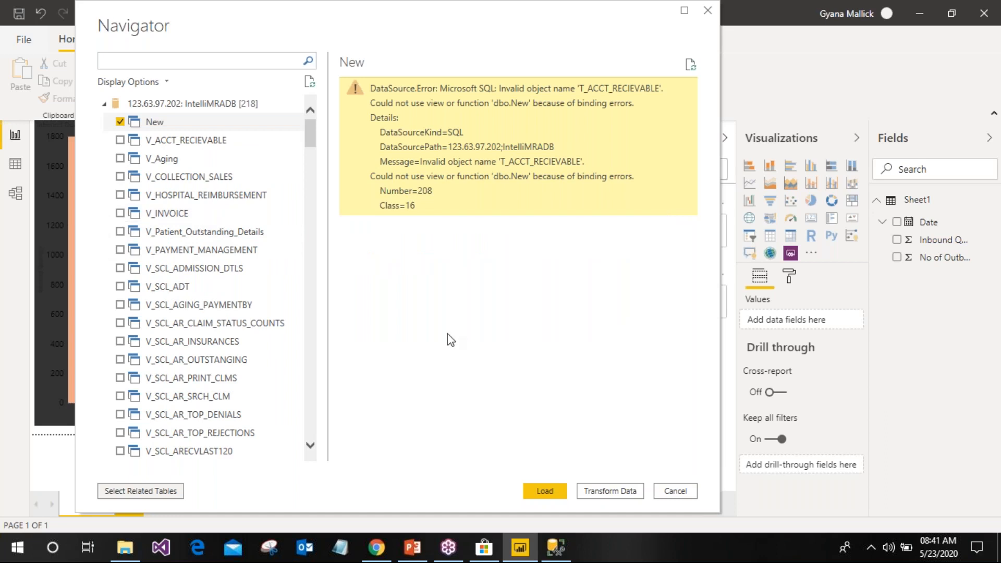
{"action": "left_click", "coordinate": [551, 496]}
{"action": "left_click", "coordinate": [556, 547]}
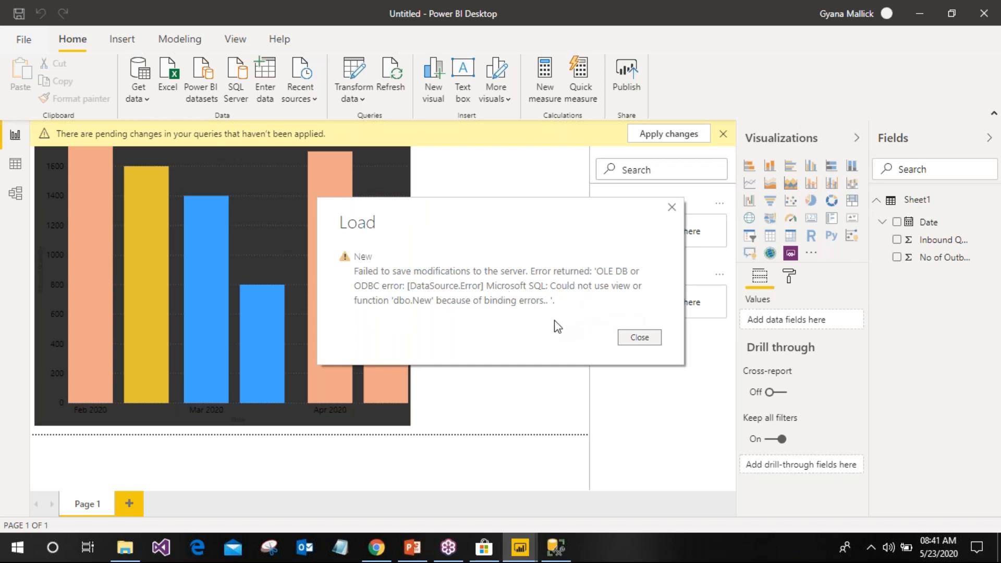
Close the Load error reporting binding failures on view 'dbo.New'
{"action": "left_click", "coordinate": [646, 344]}
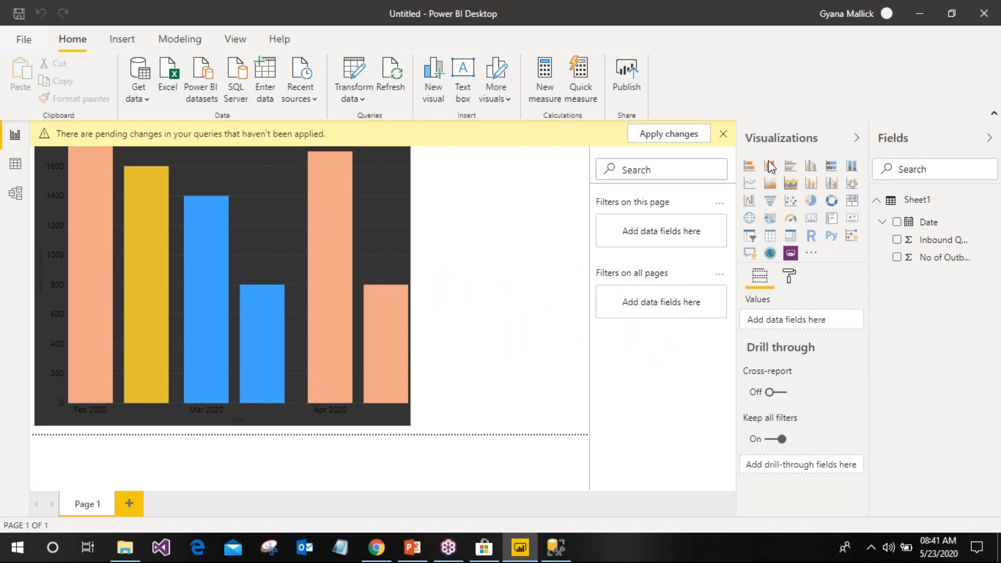
Dismiss the pending-changes warning after a quick look at SSMS
{"action": "left_click", "coordinate": [722, 135]}
{"action": "left_click", "coordinate": [723, 134]}
{"action": "left_click", "coordinate": [556, 546]}
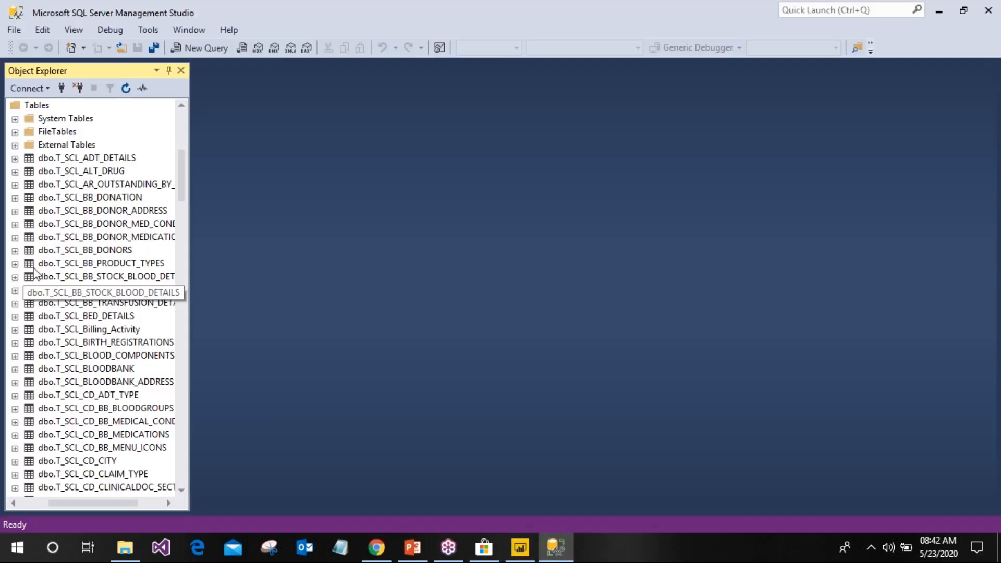
{"action": "scroll", "coordinate": [31, 274], "scroll_direction": "up", "scroll_amount": 7}
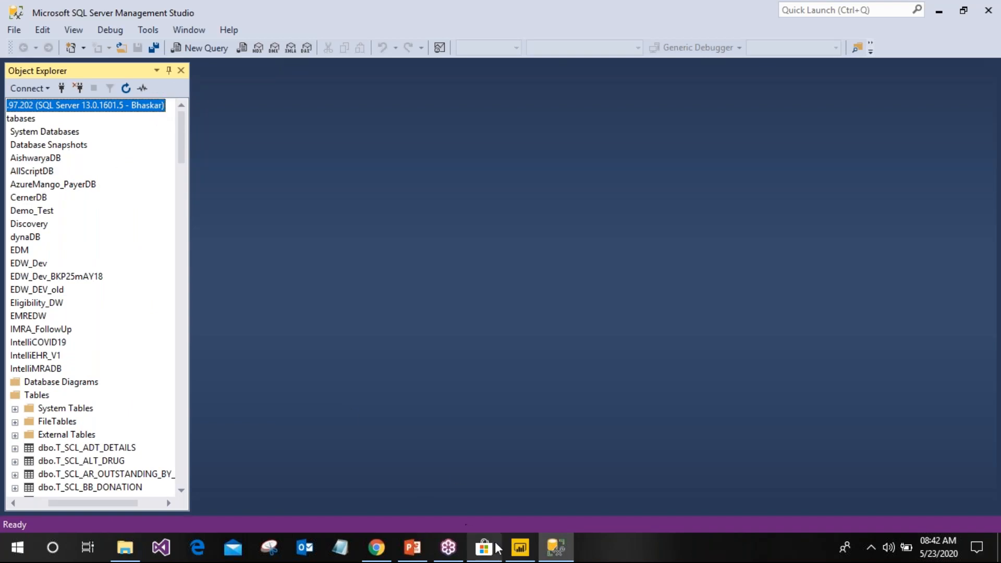
{"action": "left_click", "coordinate": [519, 546]}
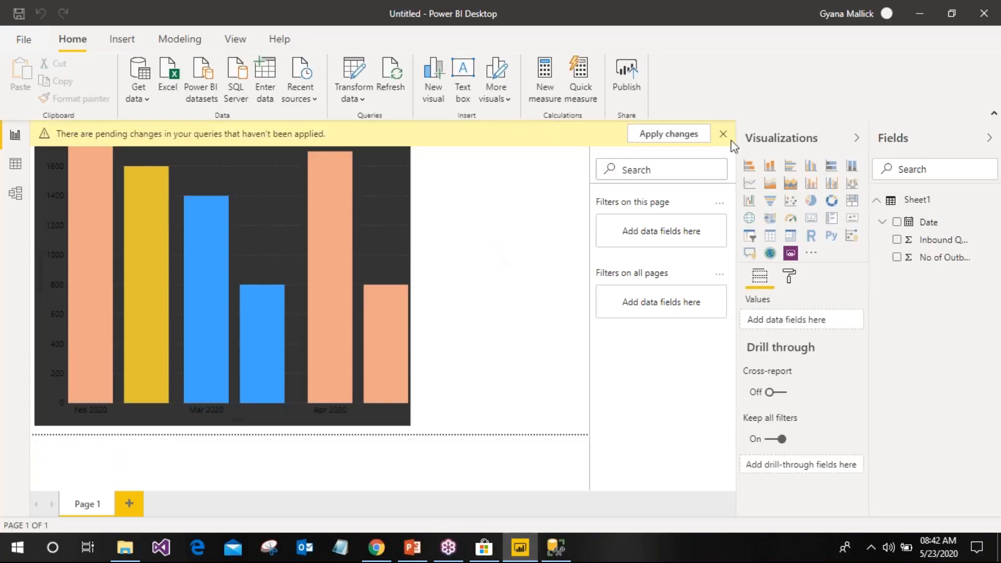
{"action": "left_click", "coordinate": [688, 134]}
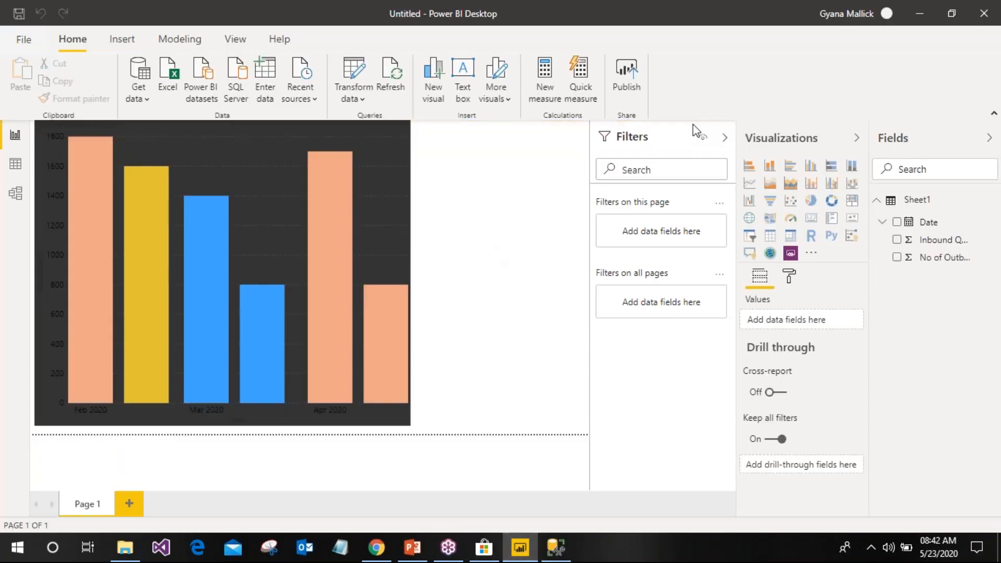
Try the Power BI datasets source, then start a new SQL Server connection instead
{"action": "left_click", "coordinate": [140, 96]}
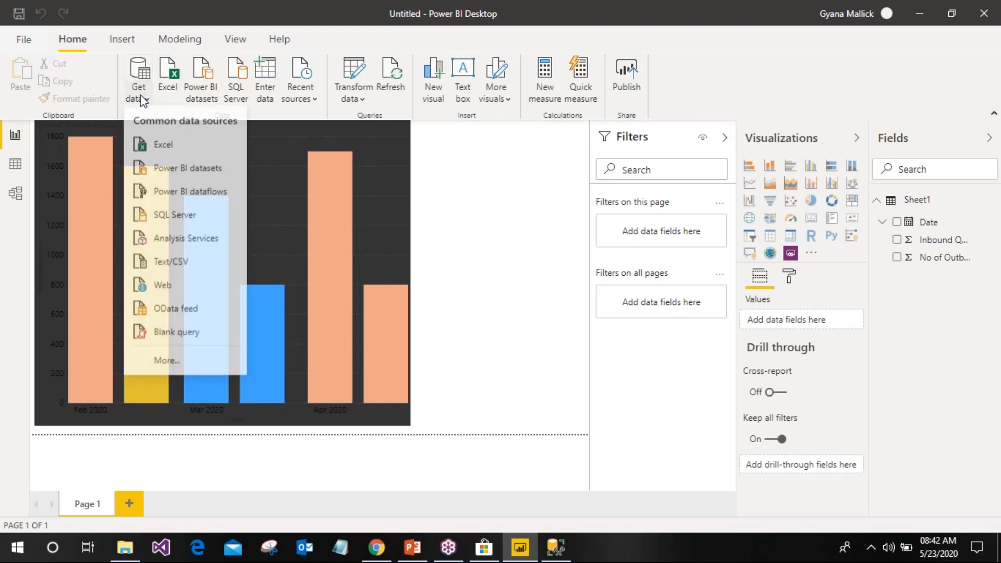
{"action": "left_click", "coordinate": [161, 172]}
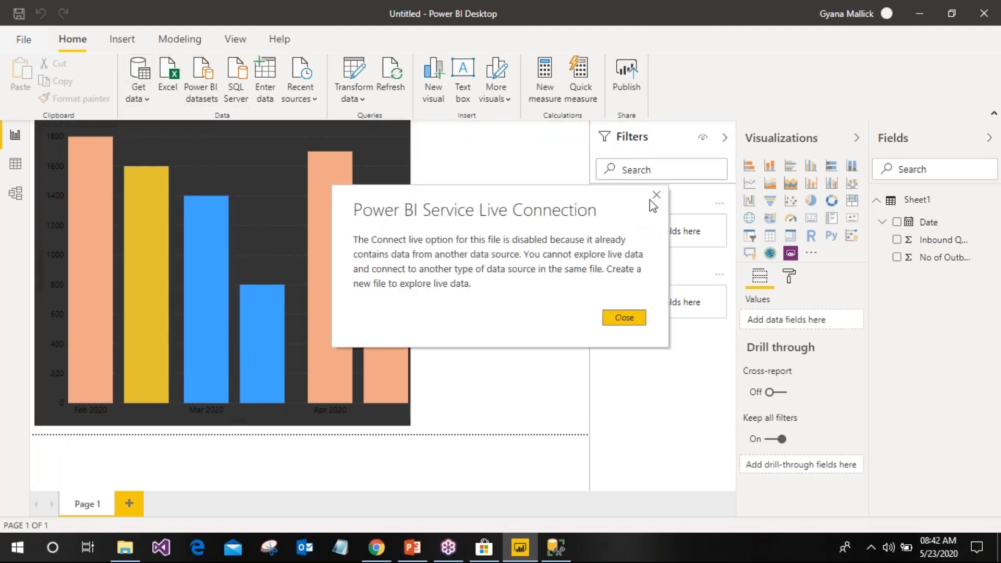
{"action": "left_click", "coordinate": [656, 195]}
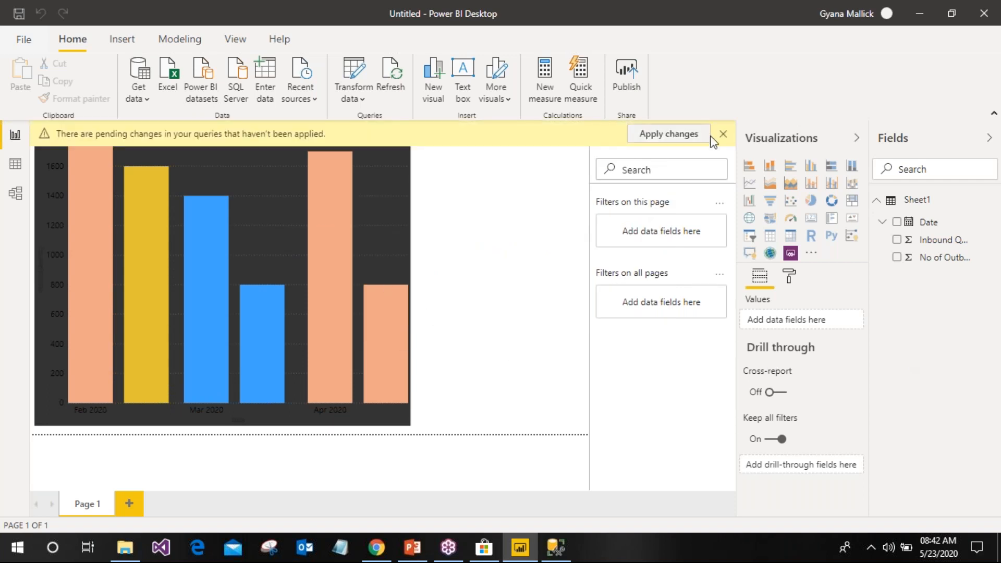
{"action": "left_click", "coordinate": [722, 136]}
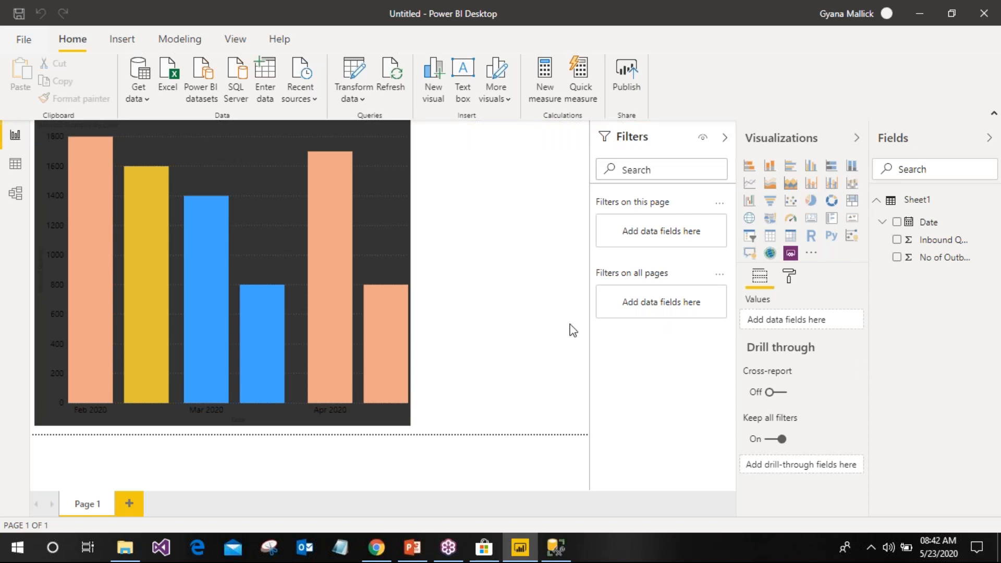
{"action": "left_click", "coordinate": [233, 94]}
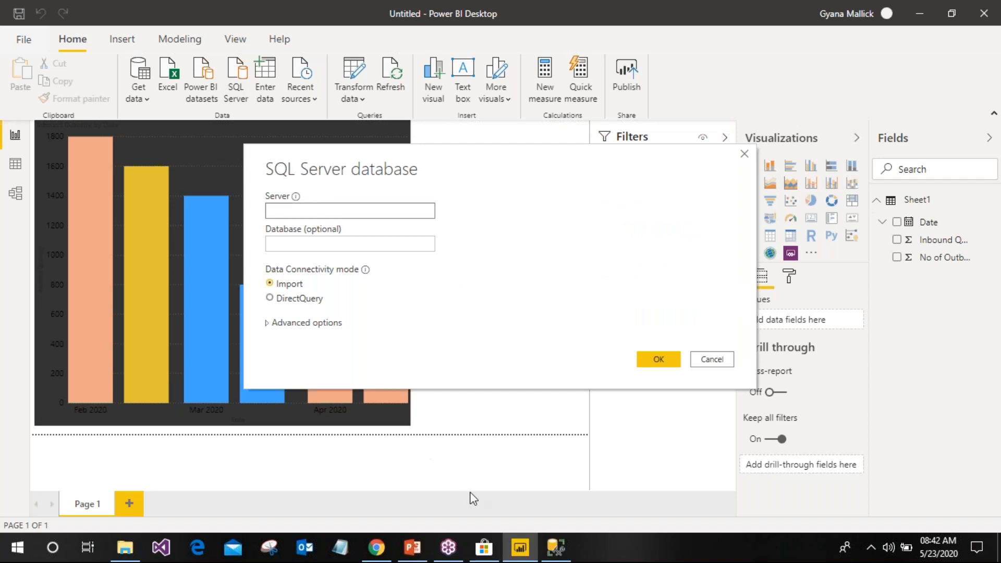
Look up the server name in SSMS's Connect to Server dialog
{"action": "left_click", "coordinate": [556, 547]}
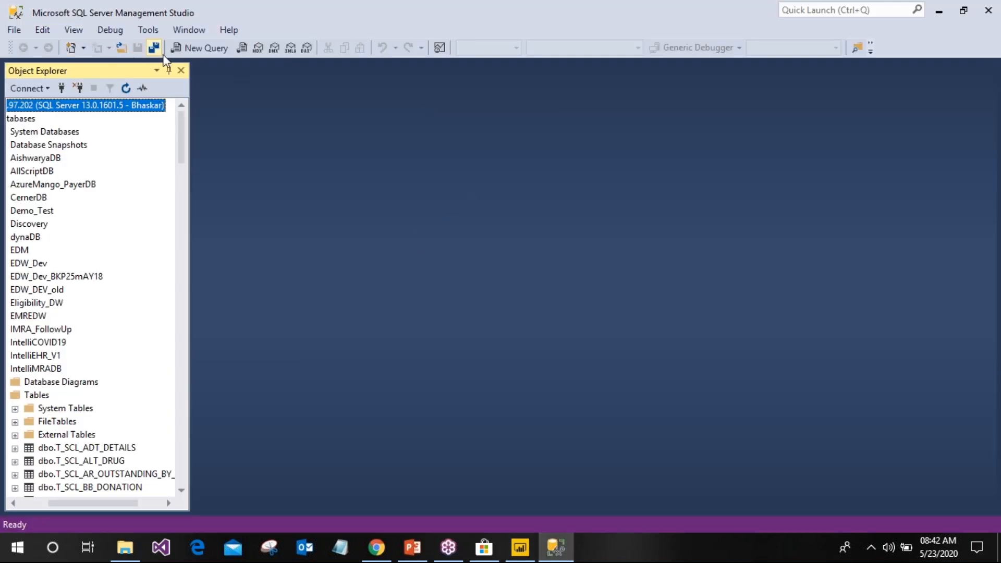
{"action": "left_click", "coordinate": [56, 88]}
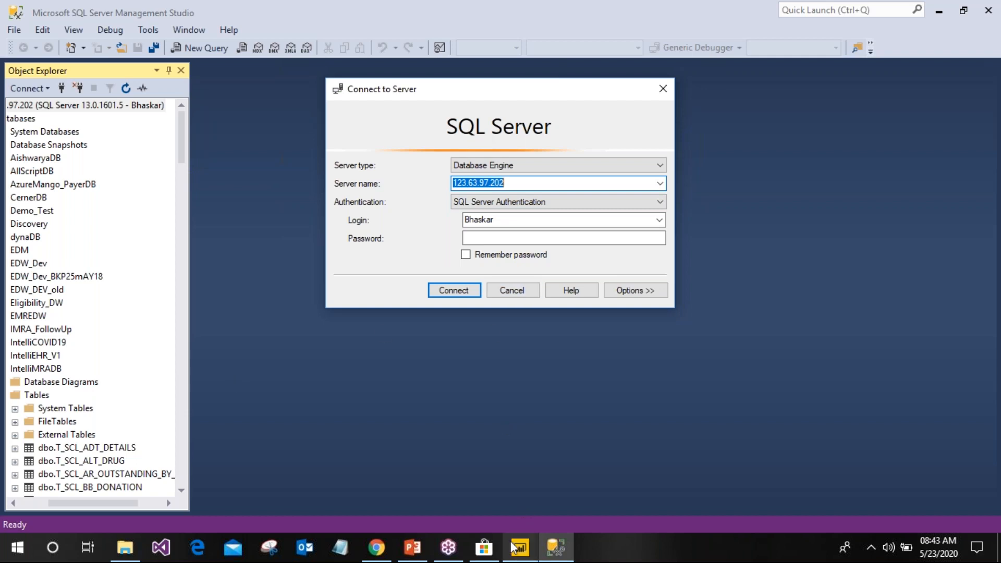
{"action": "left_click", "coordinate": [523, 548]}
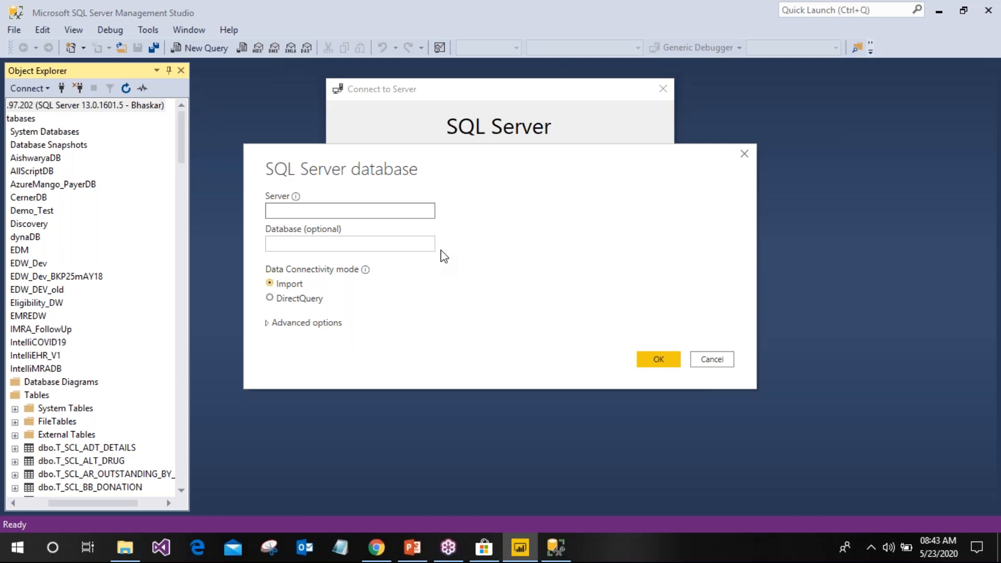
Enter 123.63.97.202 as the server in Power BI's SQL Server dialog
{"action": "left_click", "coordinate": [341, 209]}
{"action": "type", "text": "123."}
{"action": "key", "text": "BackSpace"}
{"action": "left_click_drag", "start_coordinate": [370, 166], "coordinate": [368, 240]}
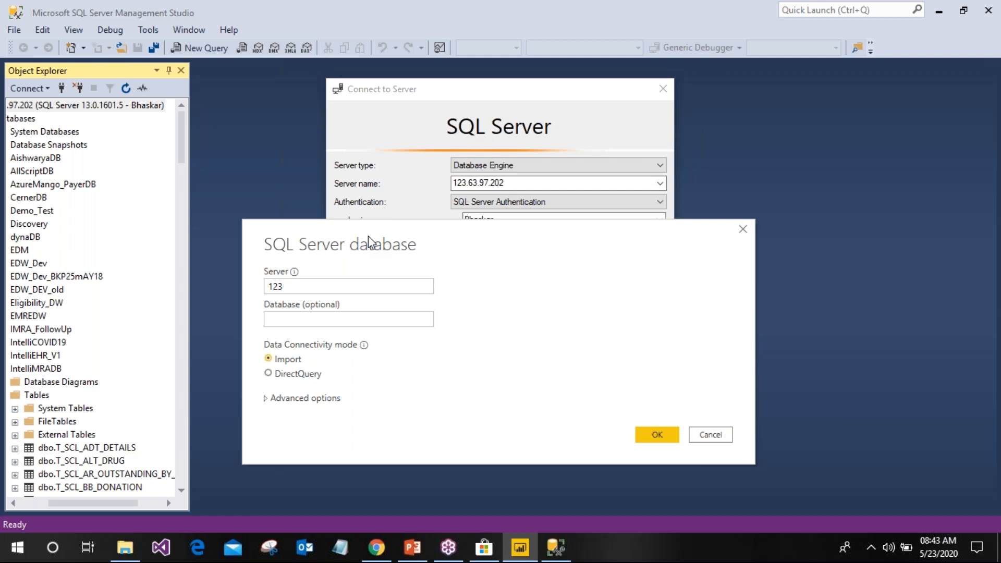
{"action": "left_click", "coordinate": [345, 286]}
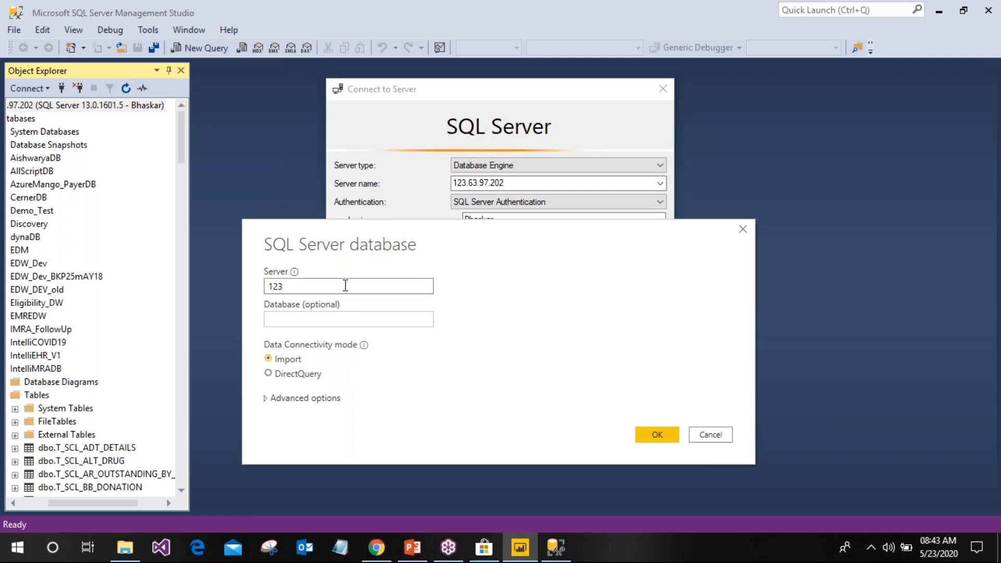
{"action": "type", "text": ".63.97.202"}
Submit the server connection, then scroll the 62-database list and expand Test1
{"action": "left_click", "coordinate": [639, 435]}
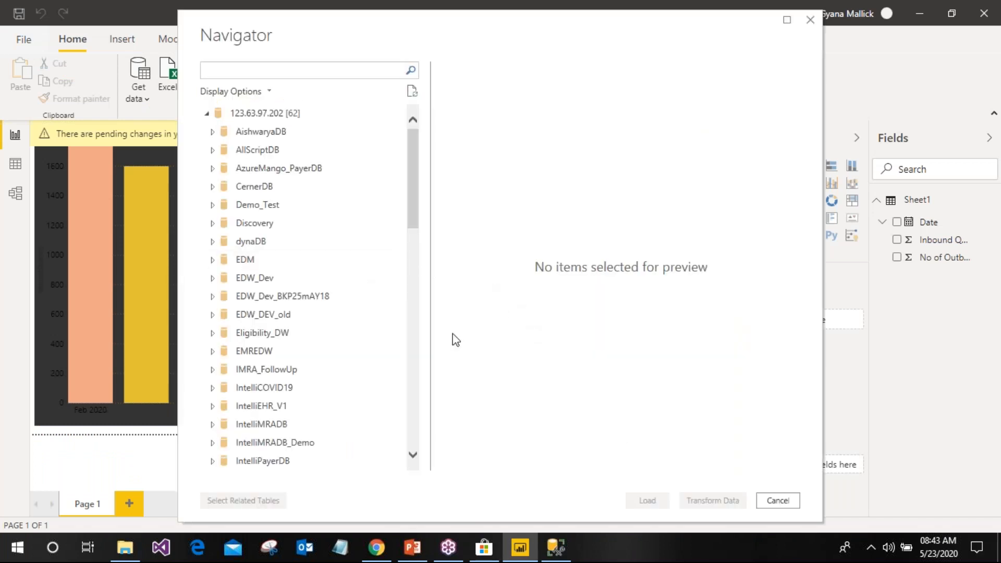
{"action": "scroll", "coordinate": [357, 303], "scroll_direction": "down", "scroll_amount": 13}
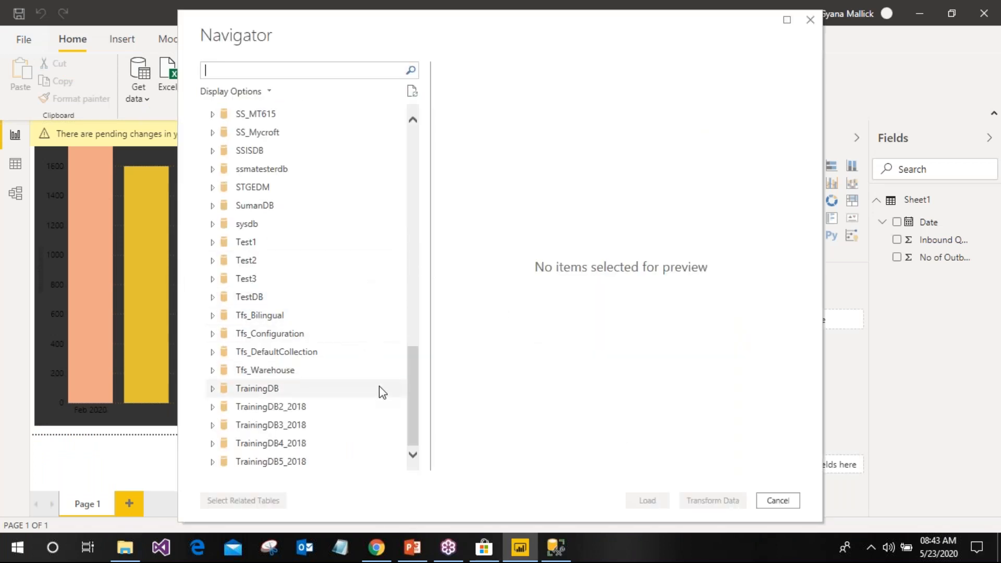
{"action": "left_click", "coordinate": [216, 245]}
{"action": "left_click", "coordinate": [214, 243]}
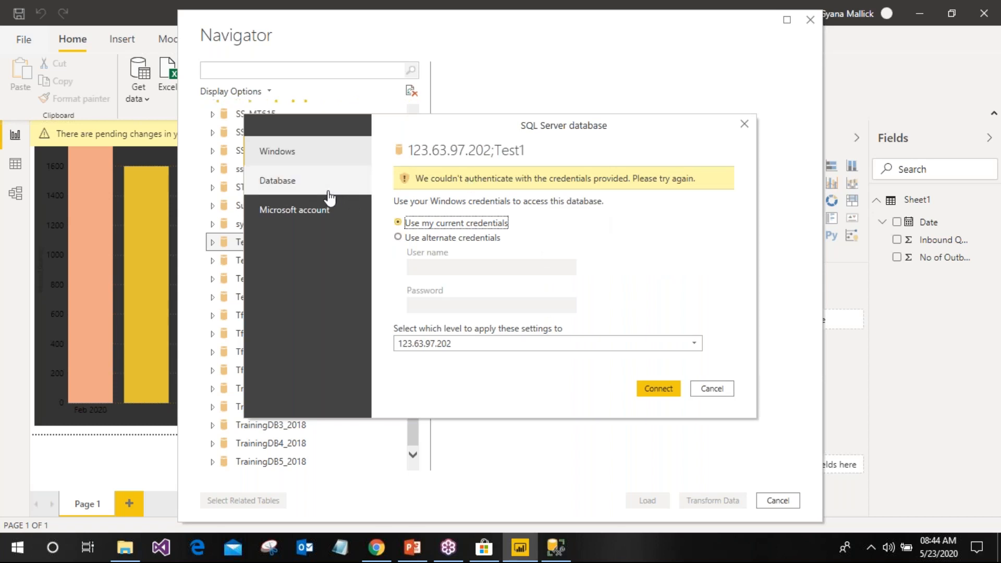
Sign in with Database credentials, entering the user name and password, and connect
{"action": "left_click", "coordinate": [330, 197]}
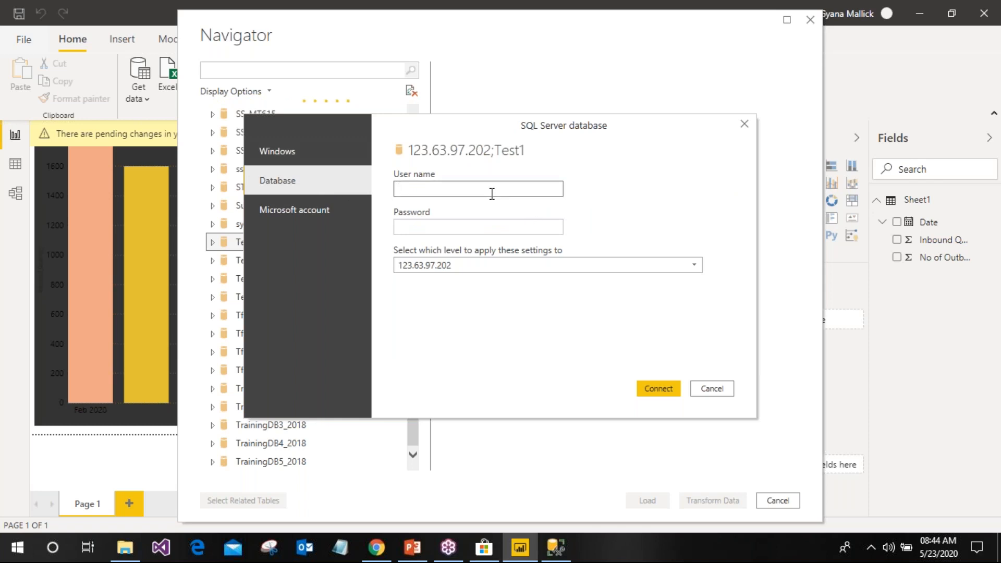
{"action": "type", "text": "Bhaskar"}
{"action": "key", "text": "Tab"}
{"action": "type", "text": "****"}
{"action": "type", "text": "•••••••"}
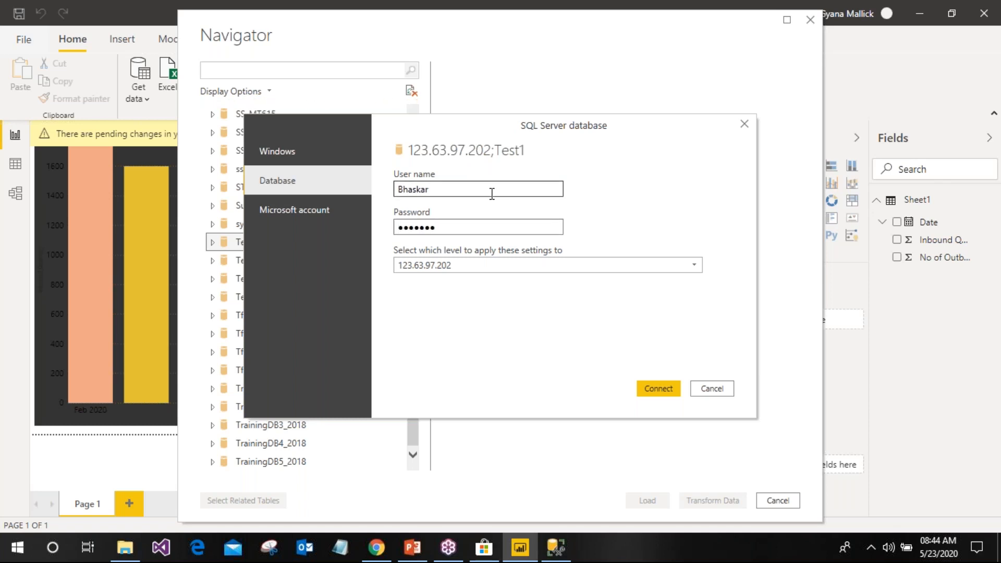
{"action": "type", "text": "••••"}
{"action": "left_click", "coordinate": [669, 392]}
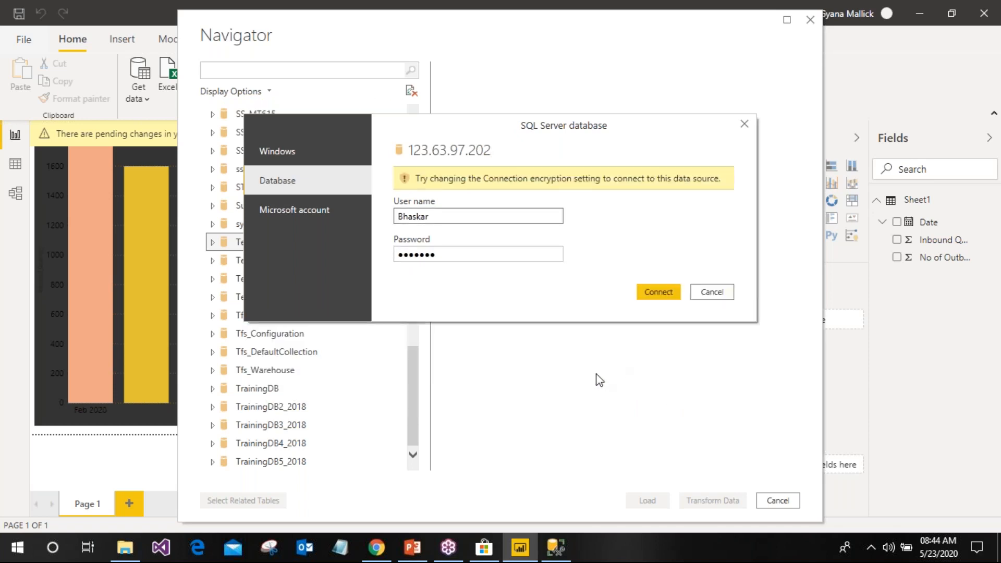
{"action": "left_click", "coordinate": [496, 255]}
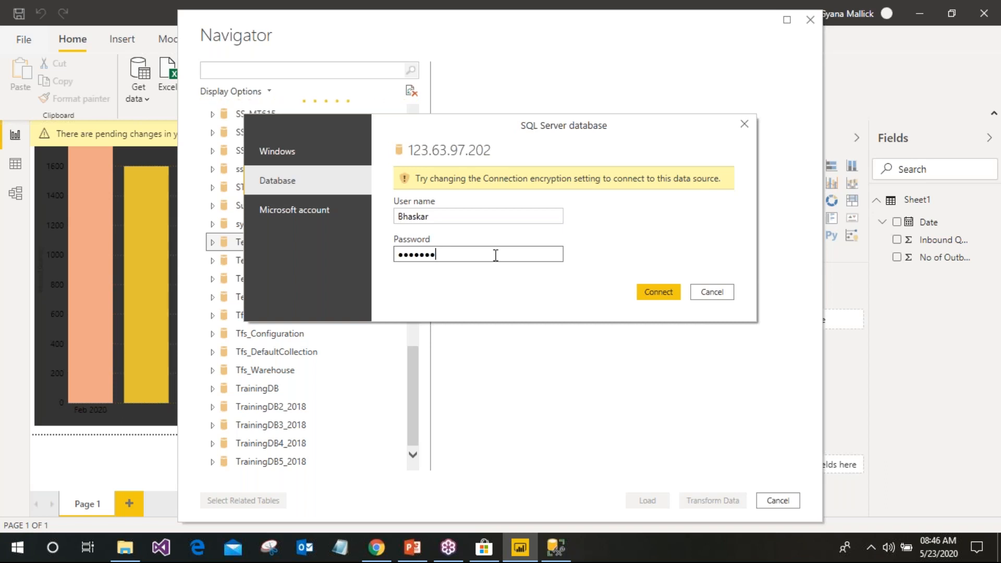
Re-enter the password and accept connecting to the server without encryption
{"action": "key", "text": "BackSpace"}
{"action": "key", "text": "BackSpace"}
{"action": "key", "text": "BackSpace"}
{"action": "key", "text": "BackSpace"}
{"action": "key", "text": "BackSpace"}
{"action": "key", "text": "BackSpace"}
{"action": "key", "text": "BackSpace"}
{"action": "type", "text": "***********"}
{"action": "key", "text": "Return"}
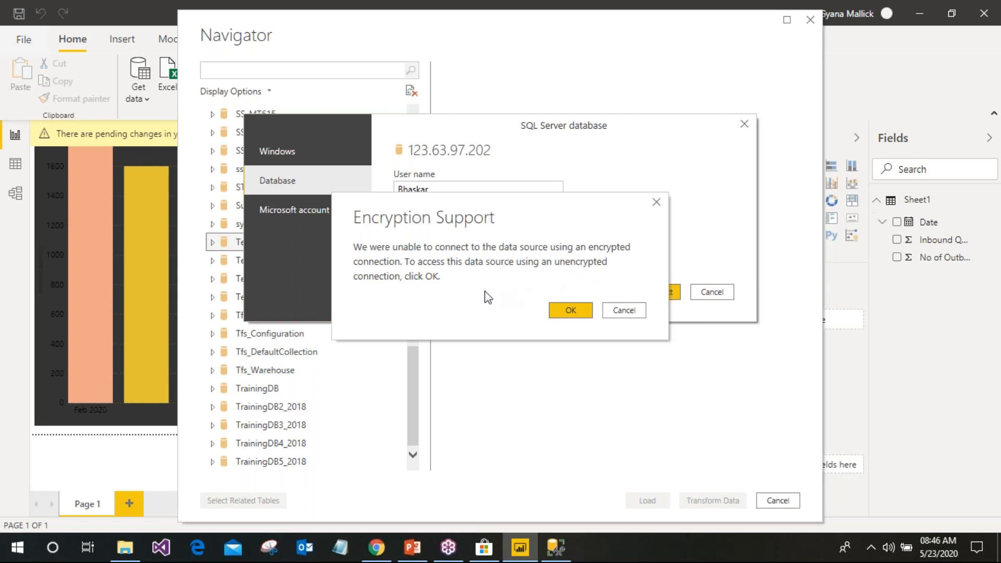
{"action": "left_click", "coordinate": [569, 310]}
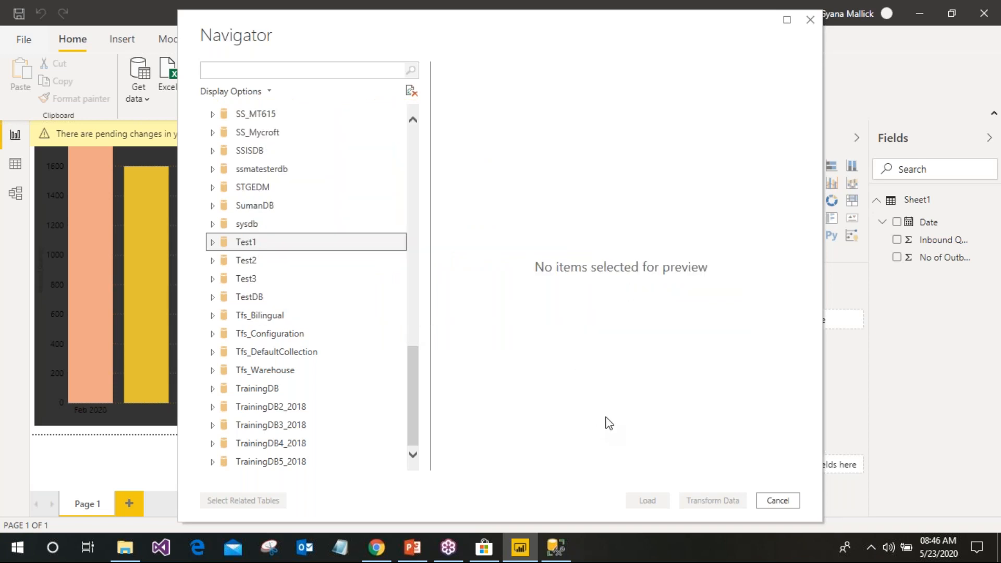
Expand Test1 and retry the connection with a retyped database password
{"action": "left_click", "coordinate": [213, 243]}
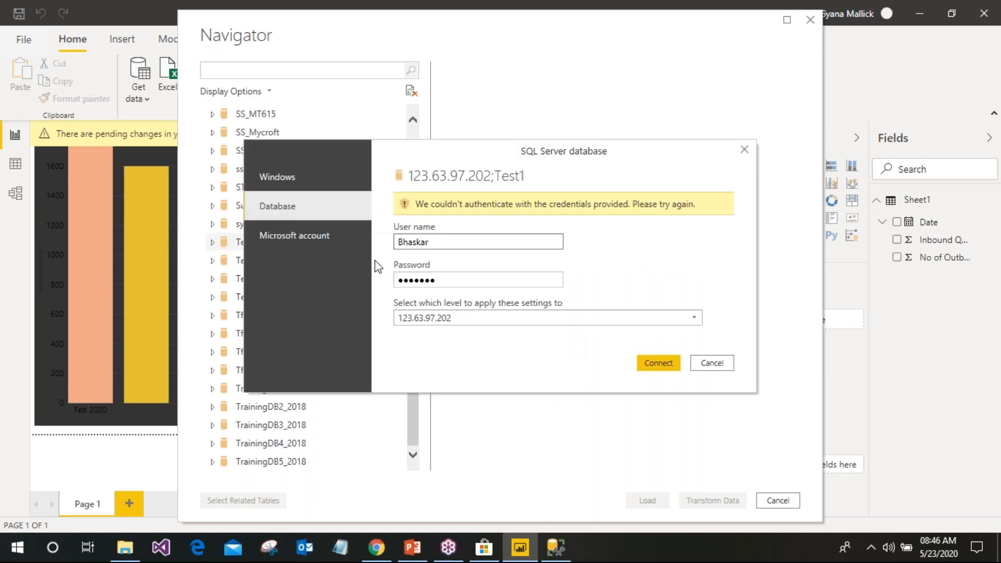
{"action": "left_click", "coordinate": [459, 281]}
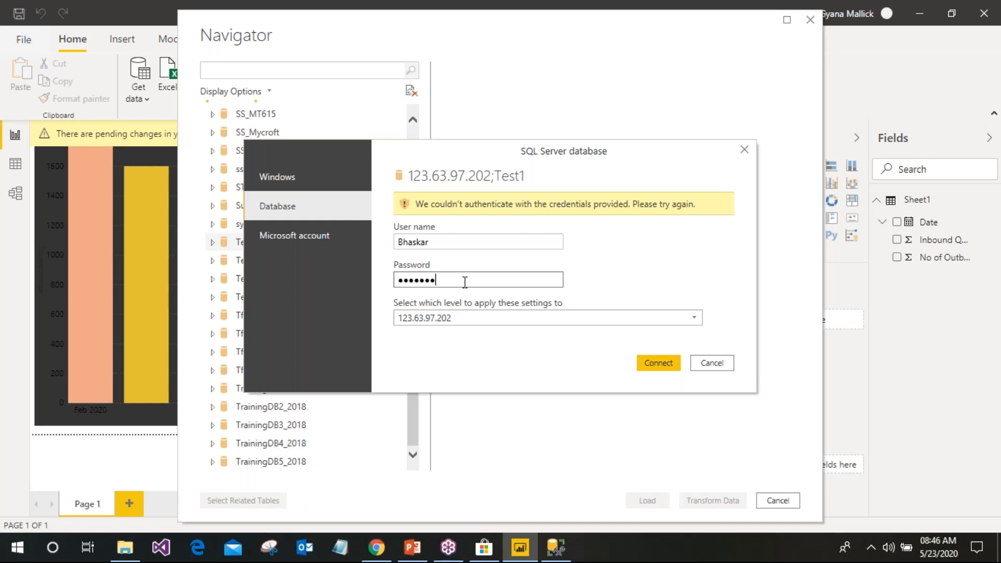
{"action": "key", "text": "BackSpace"}
{"action": "key", "text": "BackSpace"}
{"action": "key", "text": "BackSpace"}
{"action": "key", "text": "BackSpace"}
{"action": "key", "text": "BackSpace"}
{"action": "key", "text": "BackSpace"}
{"action": "key", "text": "BackSpace"}
{"action": "type", "text": "*"}
{"action": "key", "text": "BackSpace"}
{"action": "type", "text": "******"}
{"action": "key", "text": "BackSpace"}
{"action": "key", "text": "BackSpace"}
{"action": "key", "text": "BackSpace"}
{"action": "key", "text": "BackSpace"}
{"action": "key", "text": "BackSpace"}
{"action": "key", "text": "BackSpace"}
{"action": "type", "text": "••••••••••••"}
{"action": "left_click", "coordinate": [659, 356]}
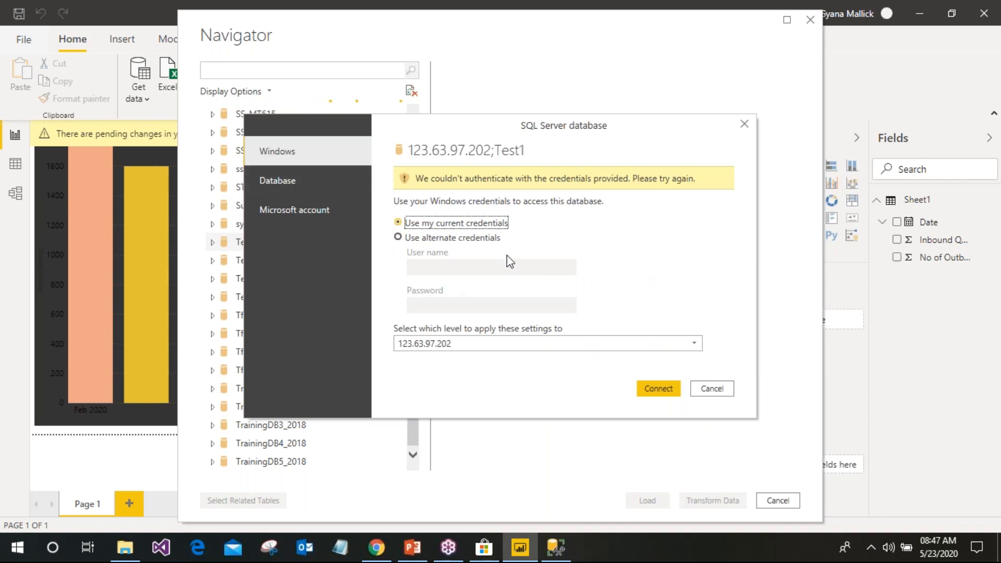
Retry the Test1 sign-in with Windows credentials, accept the unencrypted connection, then cancel the failed prompt
{"action": "left_click", "coordinate": [660, 392]}
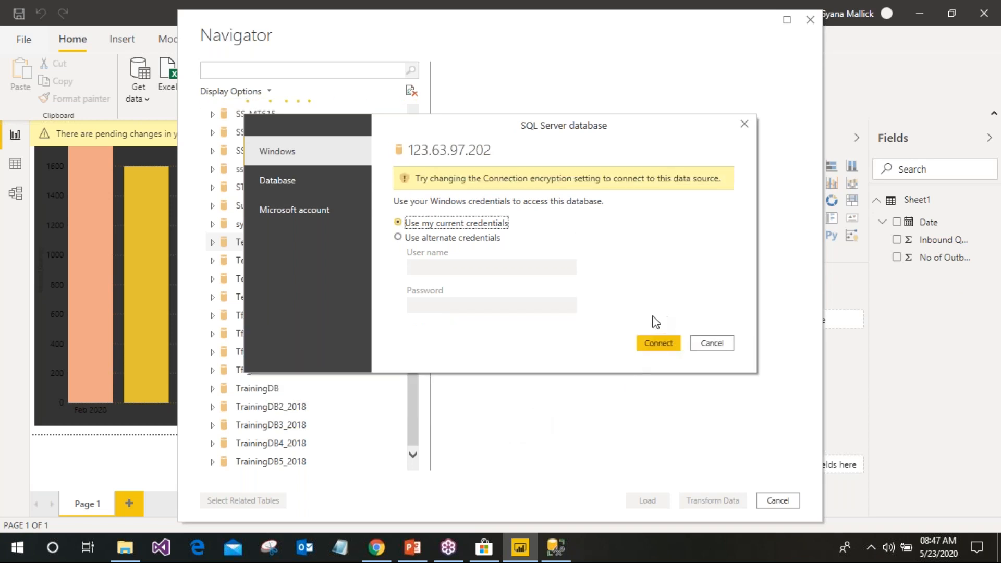
{"action": "left_click", "coordinate": [669, 344]}
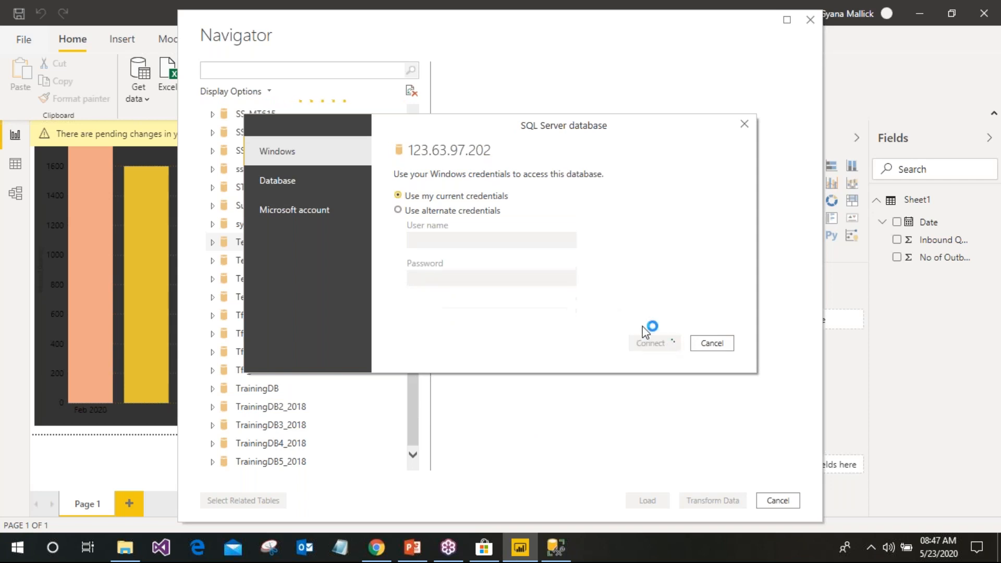
{"action": "left_click", "coordinate": [589, 311]}
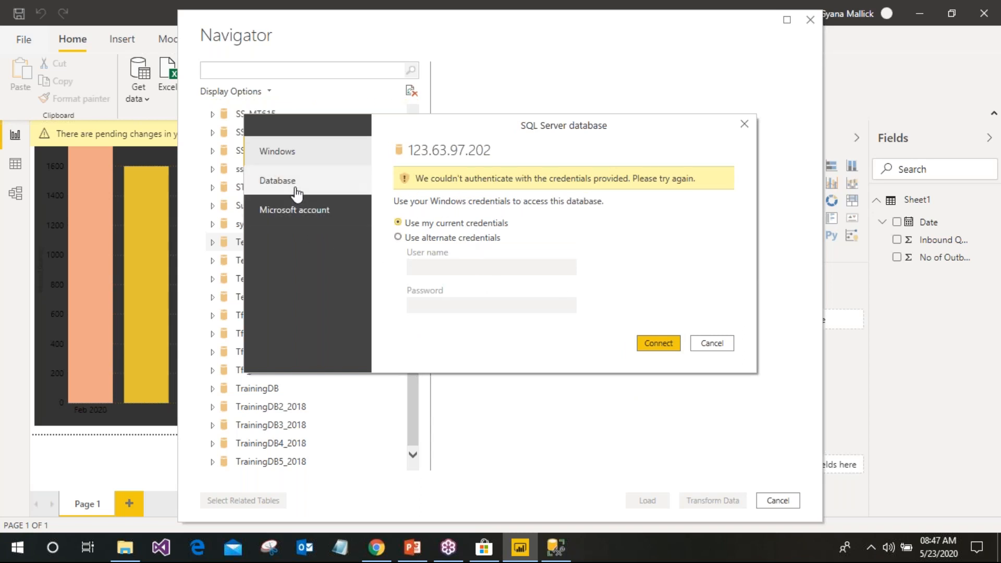
{"action": "left_click", "coordinate": [728, 344]}
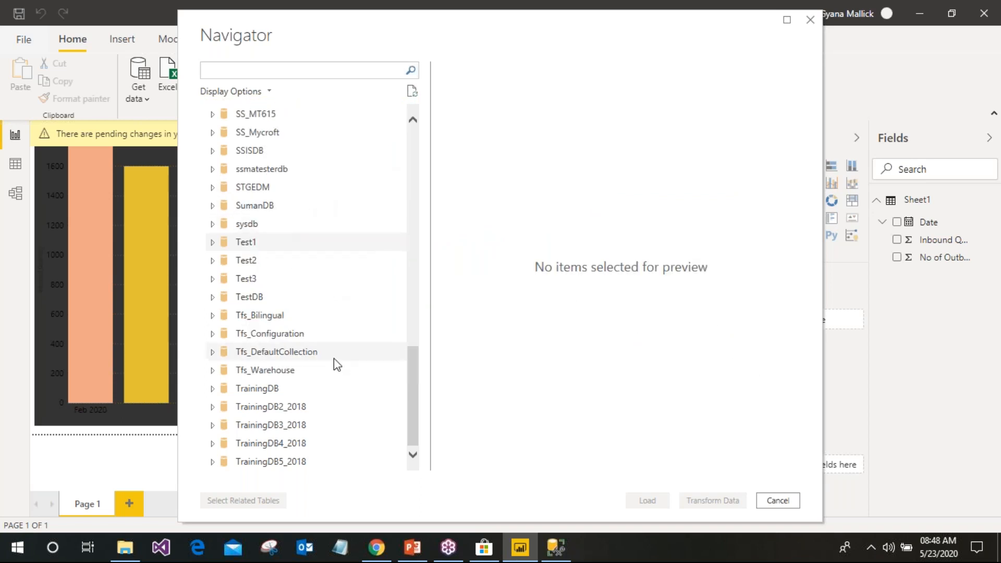
Move the Navigator aside, scroll its 62-database list, and cancel without loading any data
{"action": "left_click_drag", "start_coordinate": [626, 34], "coordinate": [520, 41]}
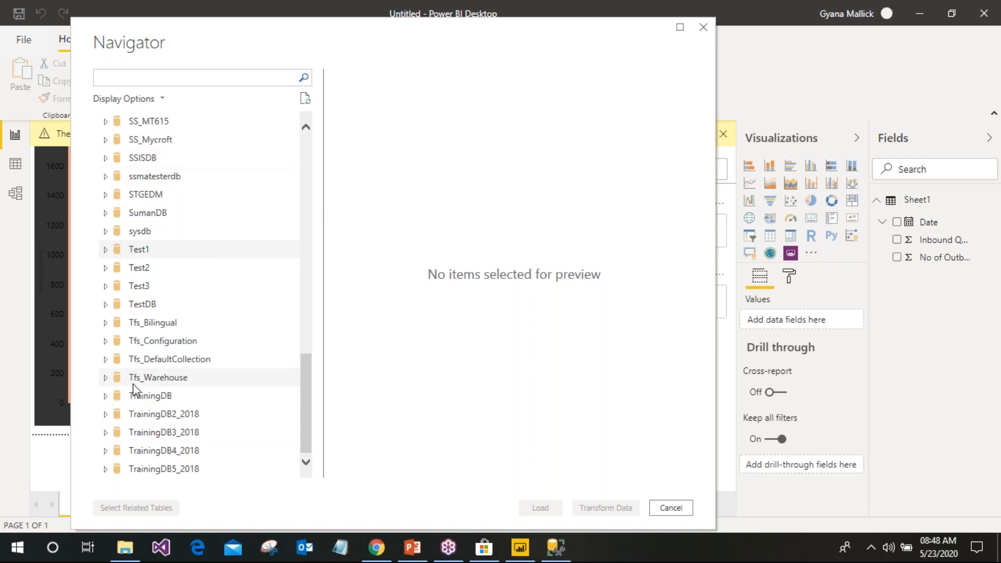
{"action": "scroll", "coordinate": [286, 291], "scroll_direction": "up", "scroll_amount": 15}
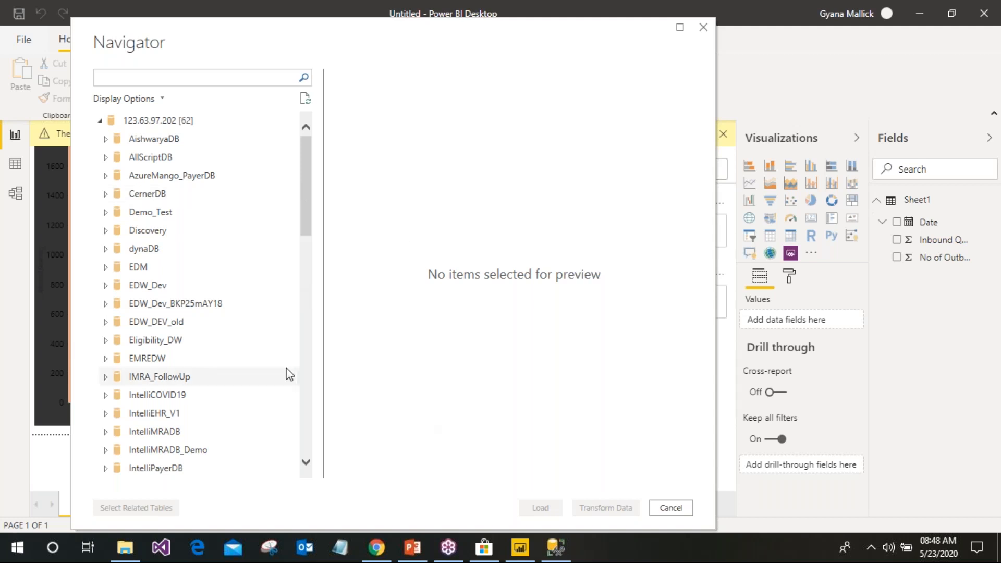
{"action": "scroll", "coordinate": [246, 292], "scroll_direction": "down", "scroll_amount": 15}
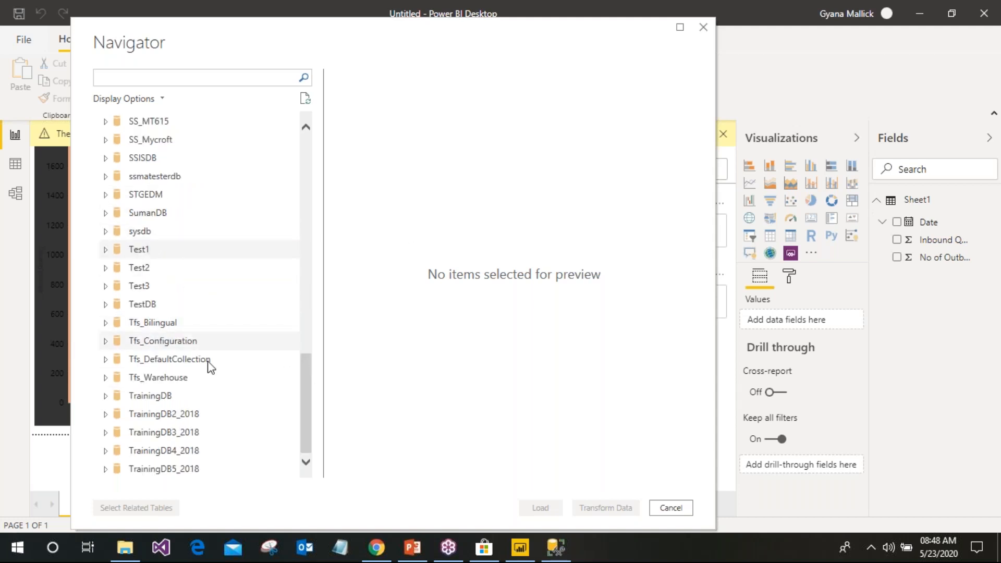
{"action": "scroll", "coordinate": [208, 302], "scroll_direction": "up", "scroll_amount": 15}
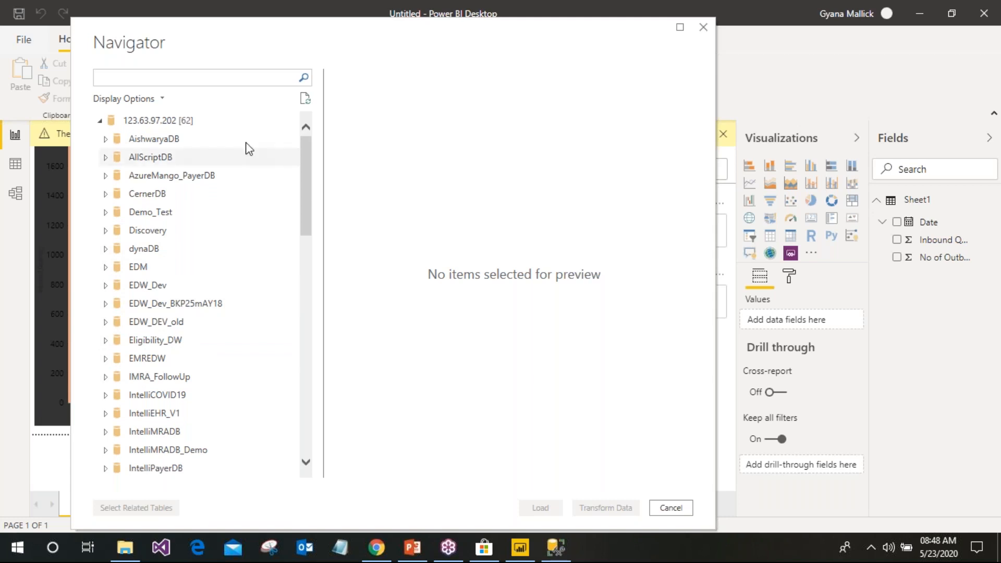
{"action": "left_click", "coordinate": [683, 512]}
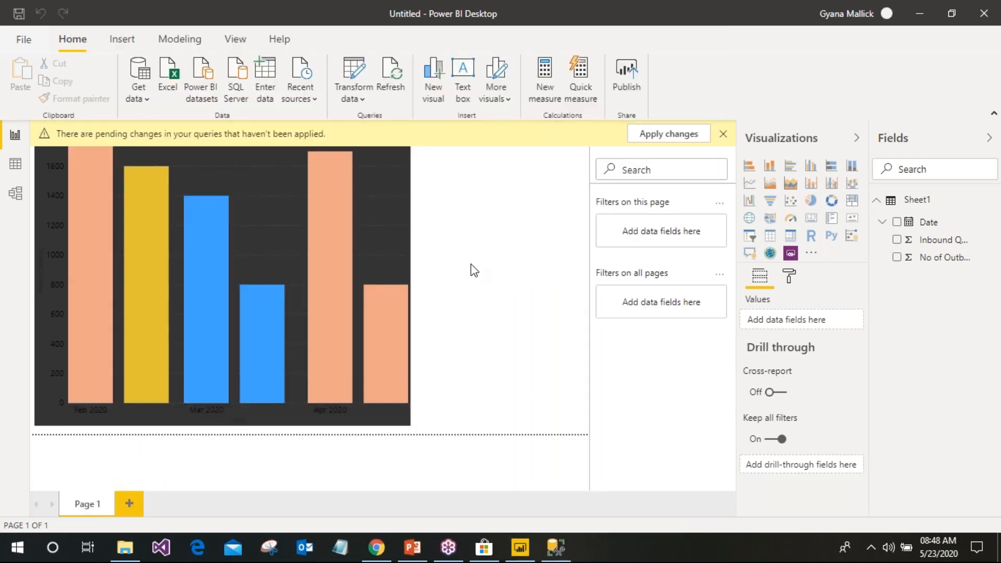
Close the yellow pending-changes banner above the Inbound Quantity bar chart
{"action": "left_click", "coordinate": [722, 134]}
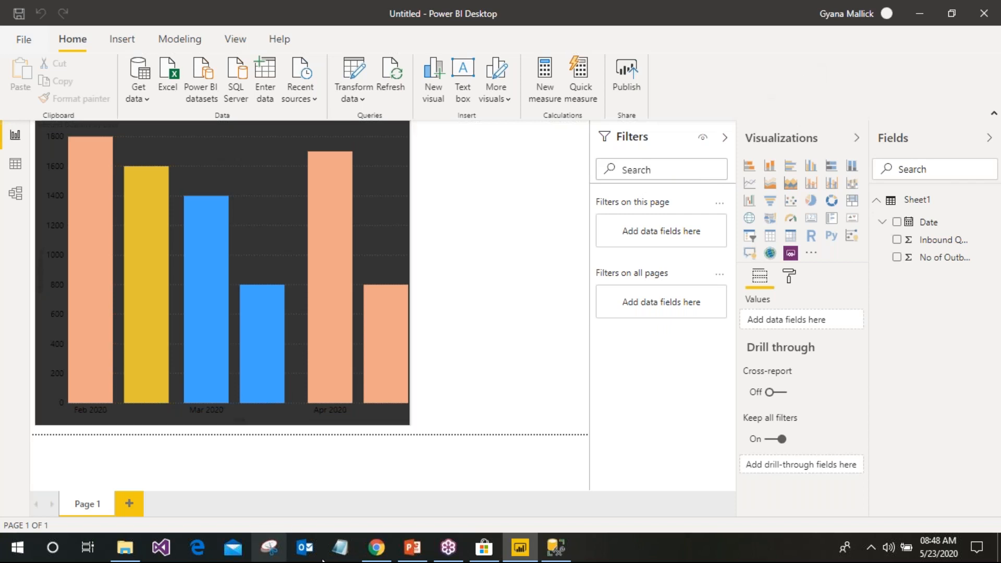
In Notepad, write a 'Filter' heading with a dashed underline beneath it
{"action": "key", "text": "alt+Tab"}
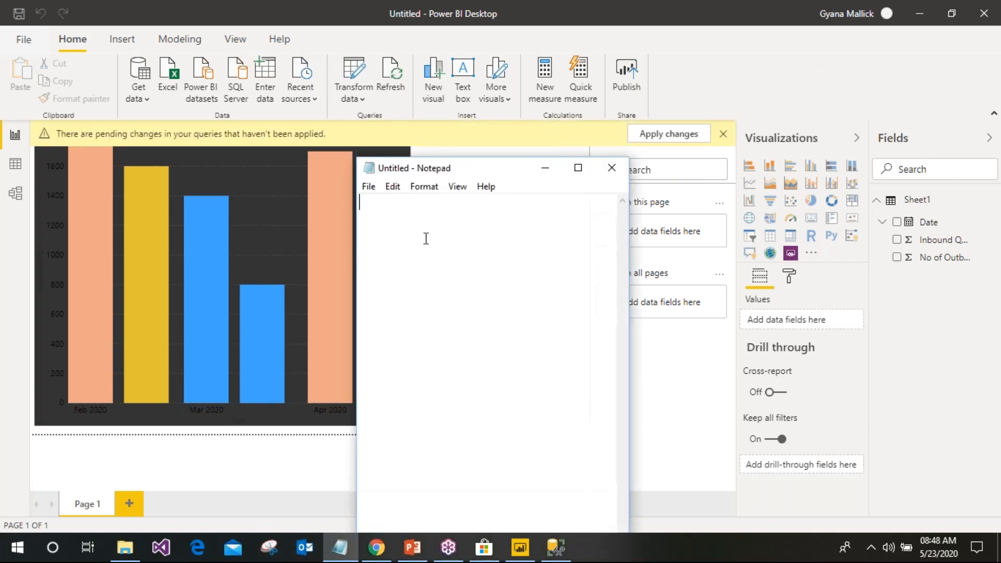
{"action": "type", "text": "Filter"}
{"action": "key", "text": "Return"}
{"action": "type", "text": "-----------"}
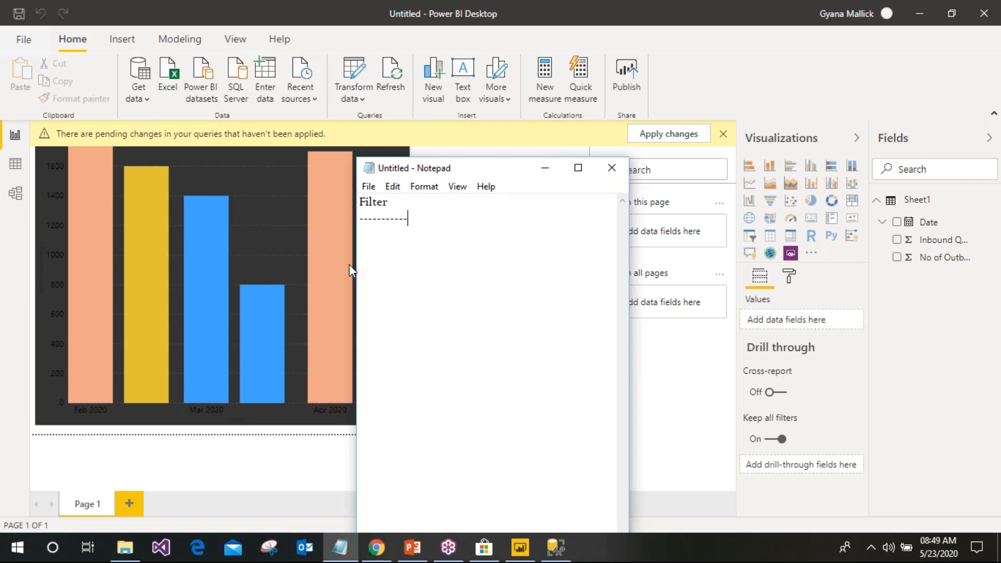
{"action": "key", "text": "BackSpace"}
{"action": "key", "text": "BackSpace"}
{"action": "key", "text": "BackSpace"}
List 'Page Level Filter', 'Report Level' and 'Drill Through' under the Filter heading
{"action": "left_click", "coordinate": [722, 134]}
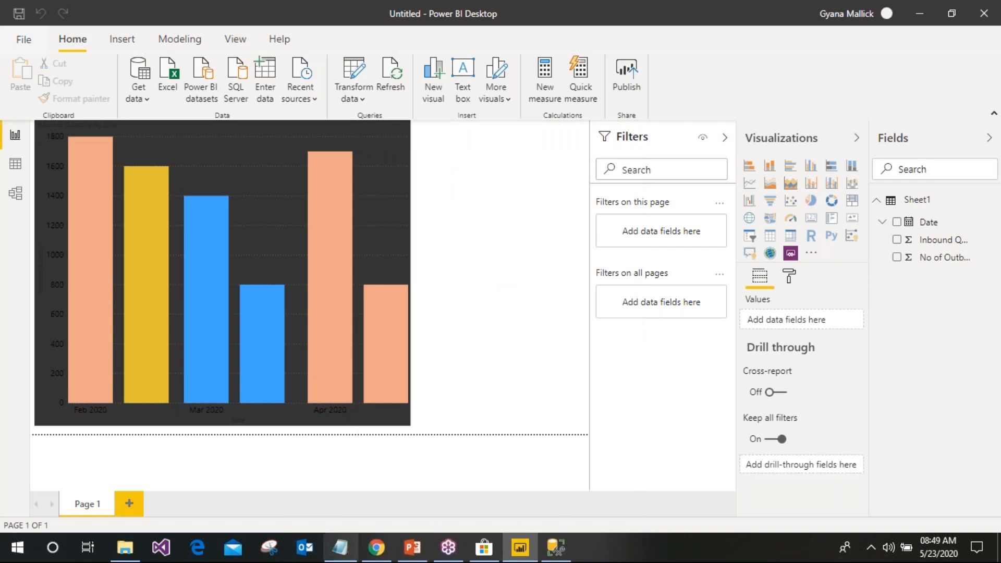
{"action": "left_click", "coordinate": [344, 554]}
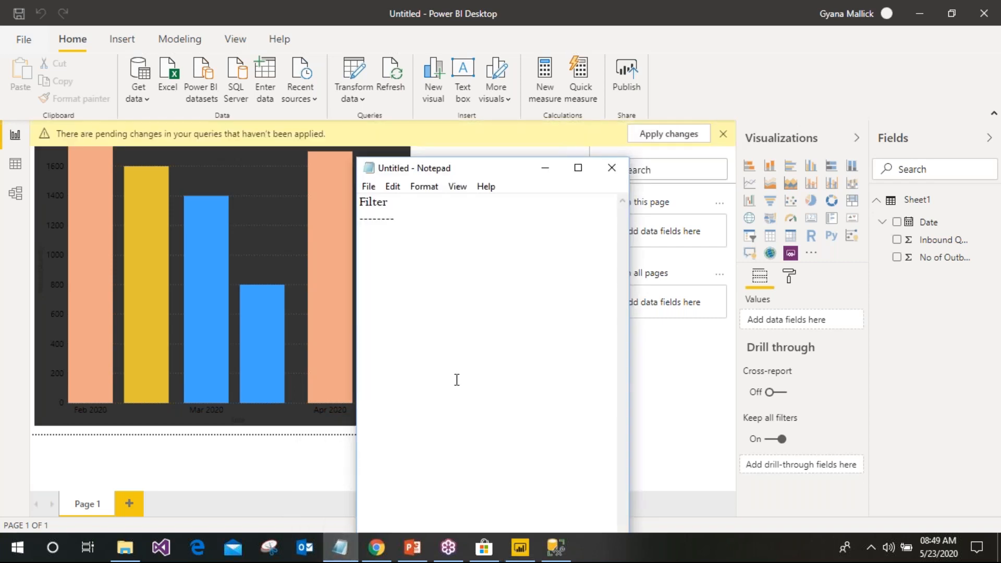
{"action": "key", "text": "Return"}
{"action": "type", "text": "Page Level Filter"}
{"action": "key", "text": "Return"}
{"action": "type", "text": "Rep"}
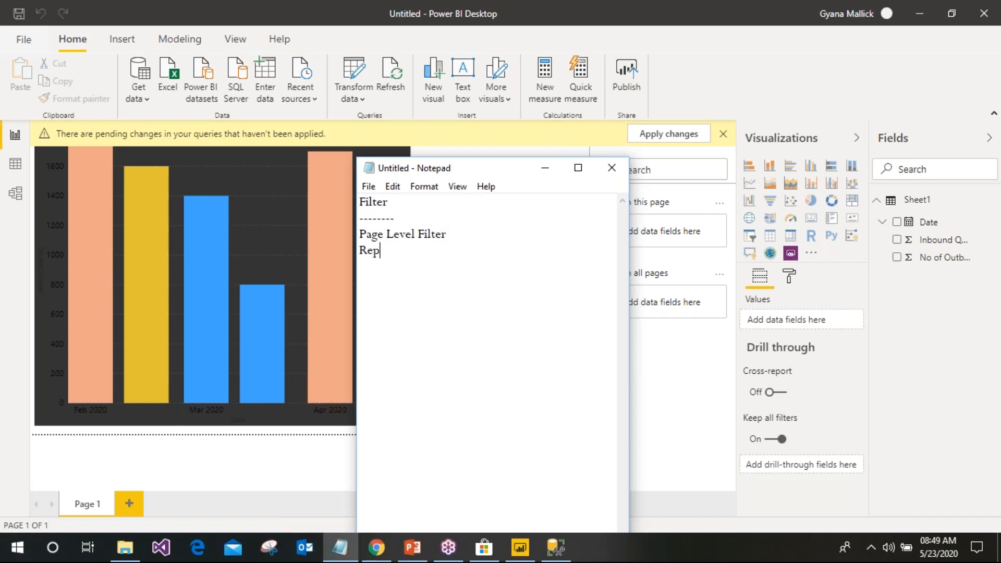
{"action": "type", "text": "ort Level"}
{"action": "key", "text": "Return"}
{"action": "type", "text": "Drill Through"}
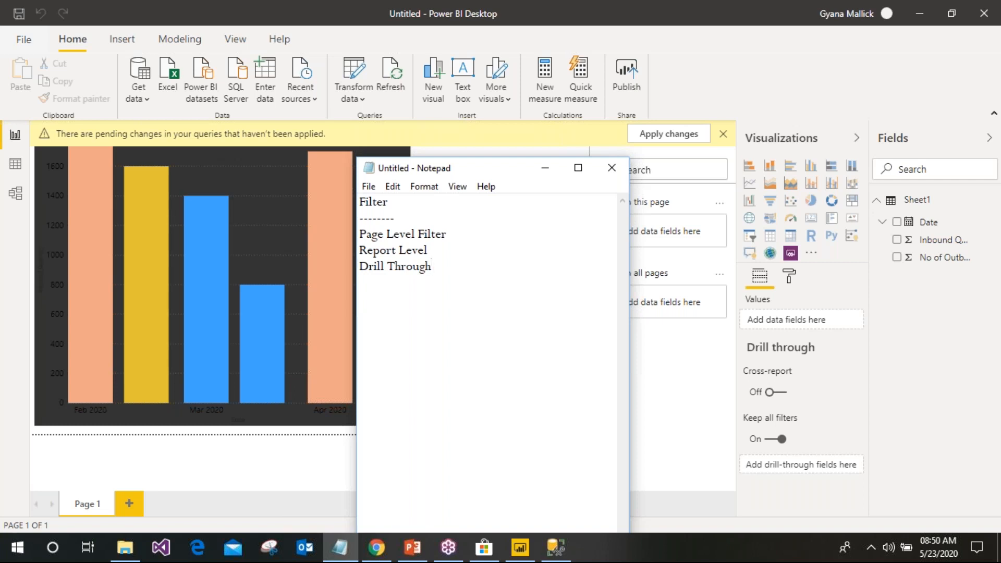
Move the notes window left and down, and briefly highlight the Report Level line
{"action": "left_click_drag", "start_coordinate": [535, 168], "coordinate": [395, 206]}
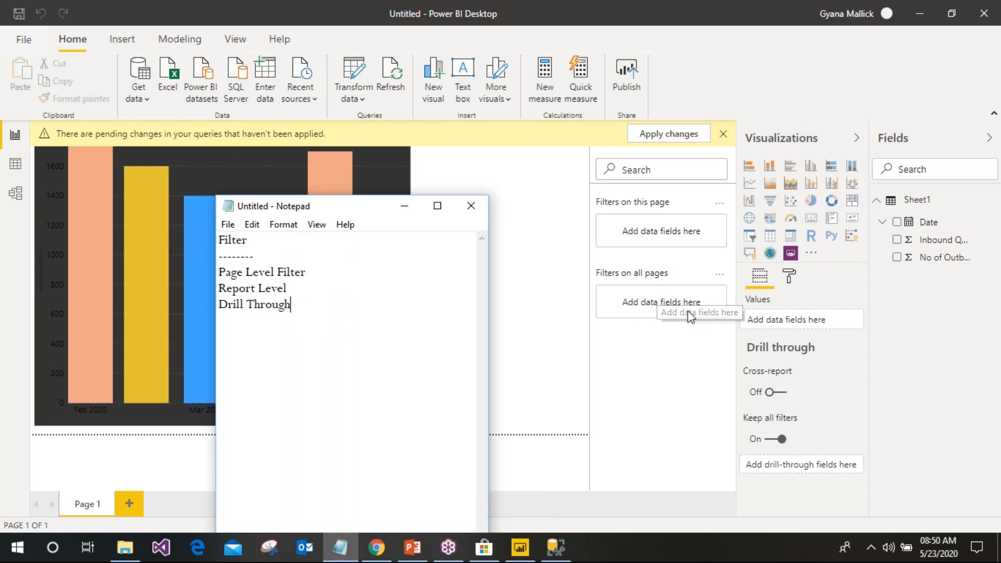
{"action": "left_click_drag", "start_coordinate": [292, 288], "coordinate": [218, 288]}
{"action": "left_click", "coordinate": [313, 296]}
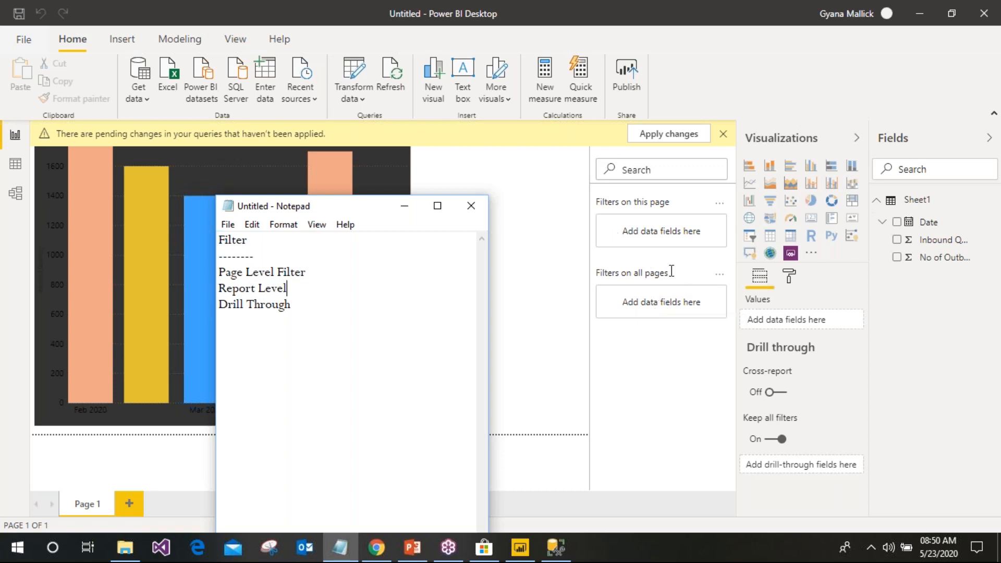
Bring Power BI forward and select the bar chart to see its Date and Inbound Quantity visual filters
{"action": "left_click", "coordinate": [724, 134]}
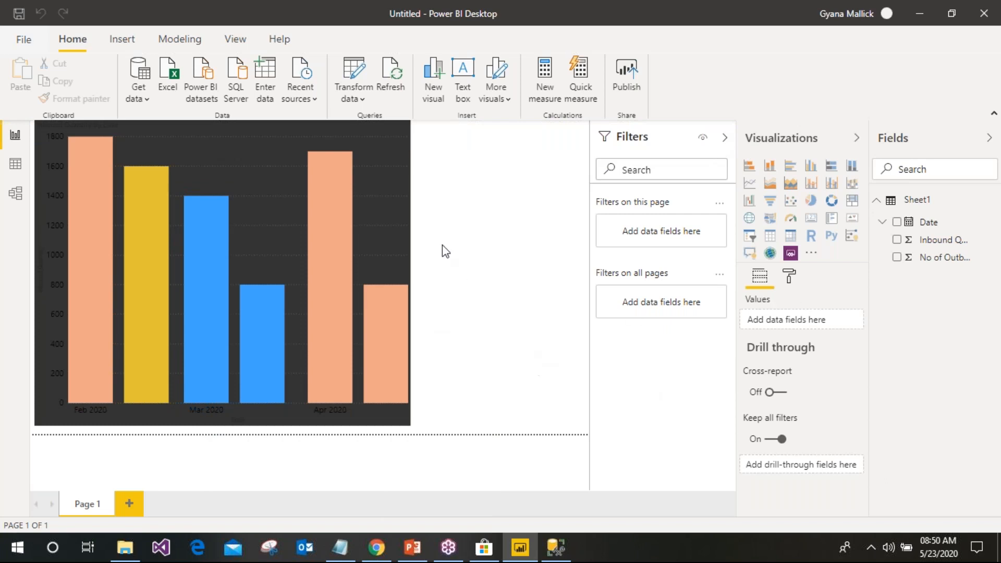
{"action": "left_click", "coordinate": [342, 147]}
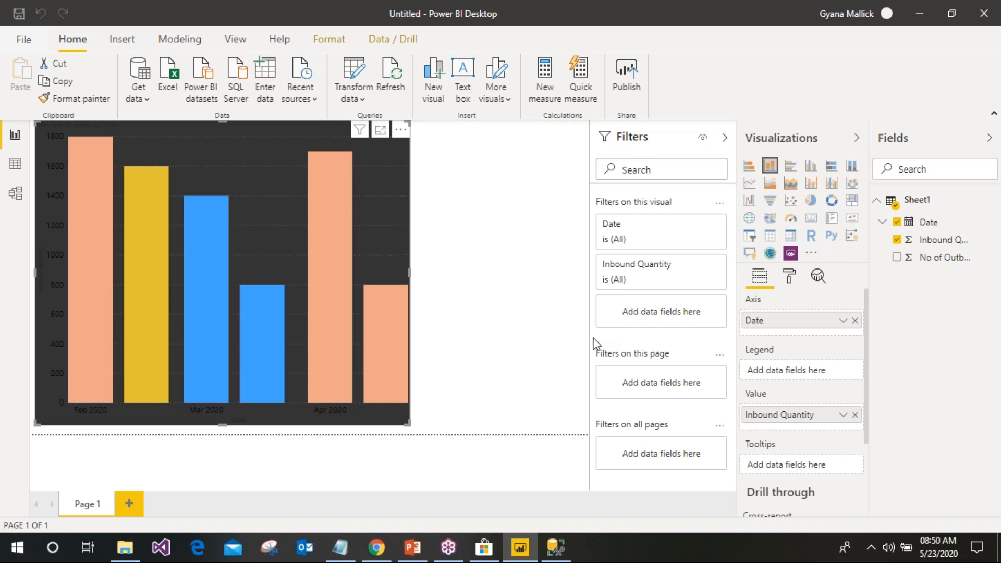
{"action": "mouse_move", "coordinate": [339, 272]}
Close the pending-changes banner and deselect the bar chart so only page and all-pages filters show
{"action": "left_click", "coordinate": [723, 134]}
{"action": "left_click", "coordinate": [791, 59]}
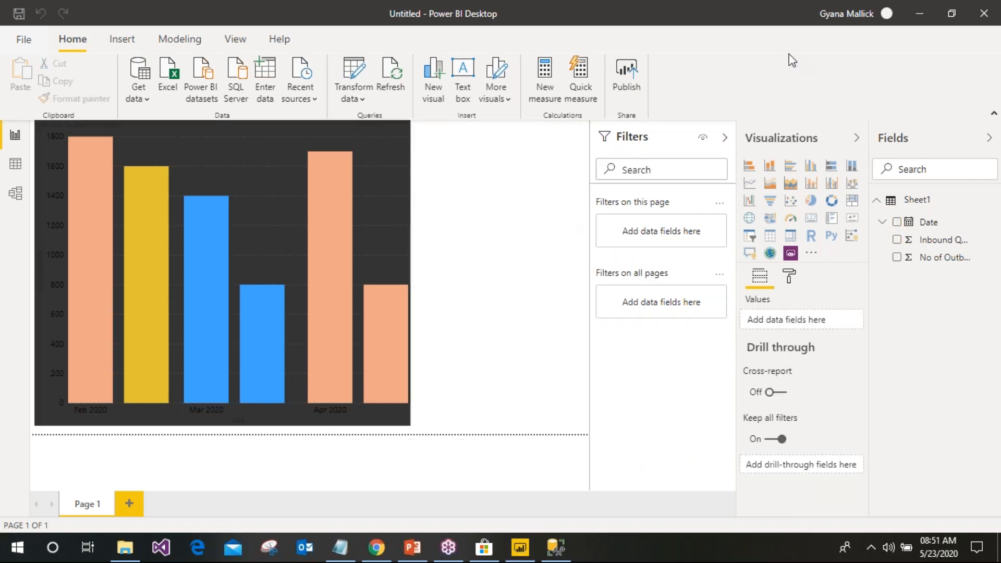
{"action": "left_click", "coordinate": [393, 183]}
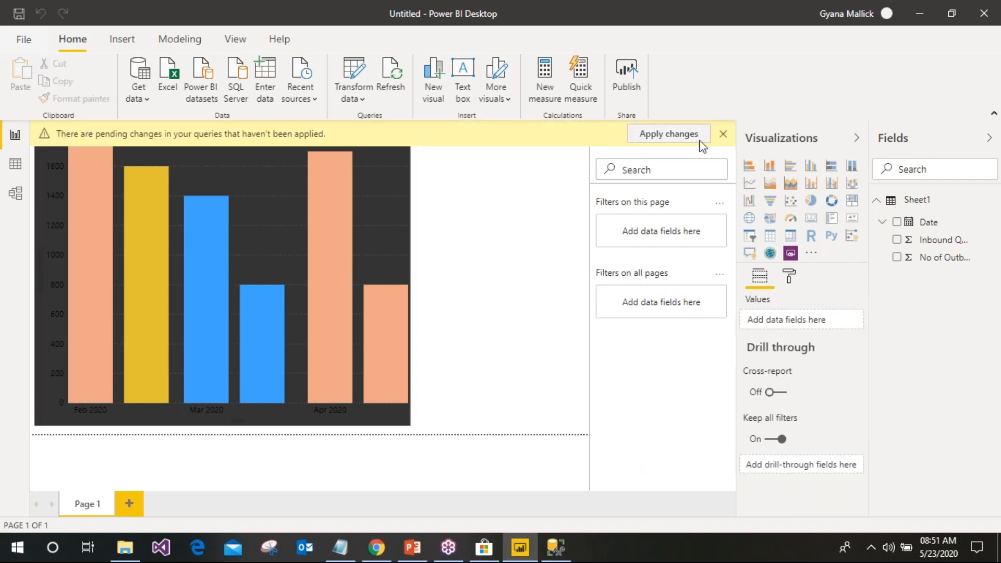
Add Date to 'Filters on this page', test and clear Feb 15, remove it, then re-add it as (All)
{"action": "left_click", "coordinate": [696, 140]}
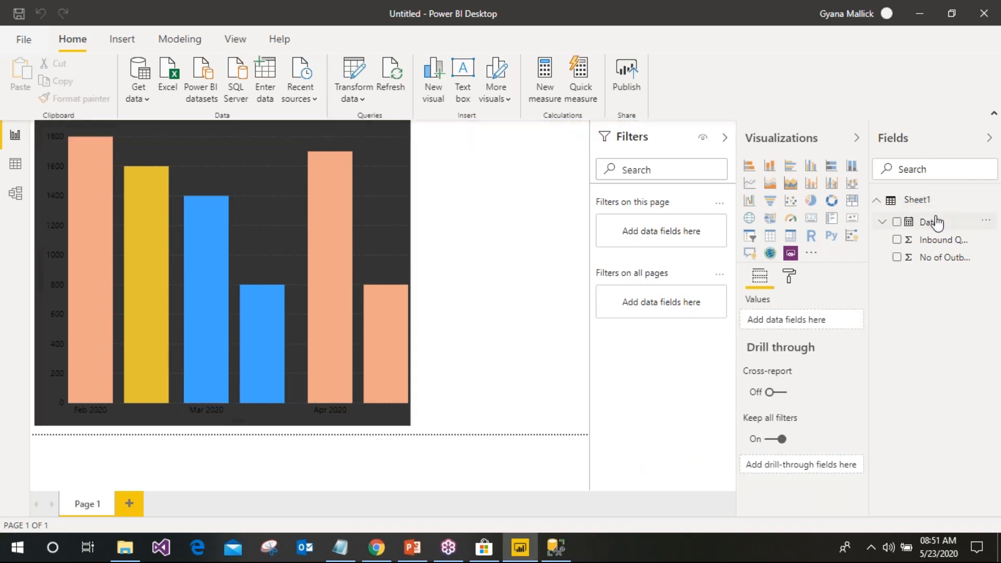
{"action": "left_click_drag", "start_coordinate": [937, 223], "coordinate": [660, 234]}
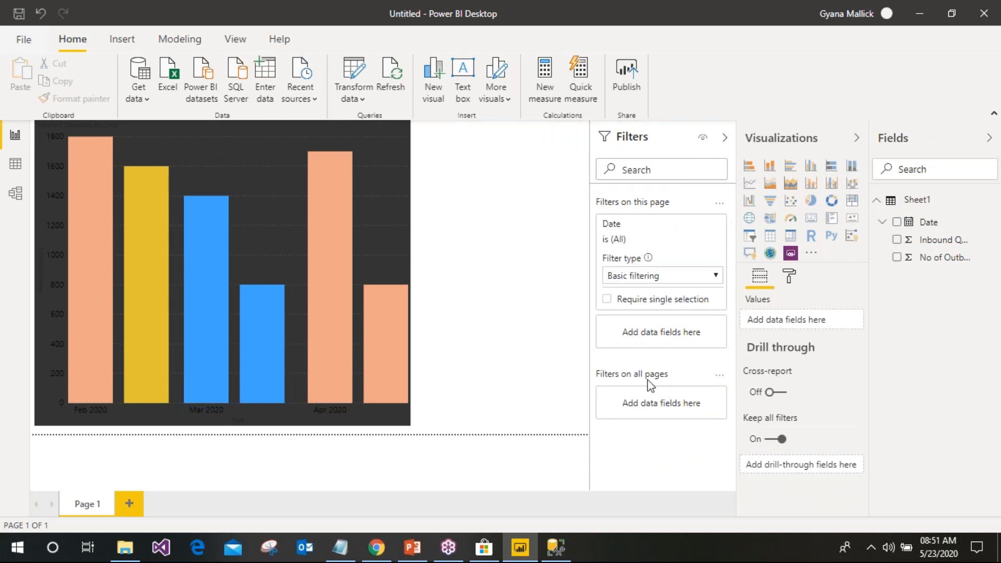
{"action": "left_click", "coordinate": [614, 324]}
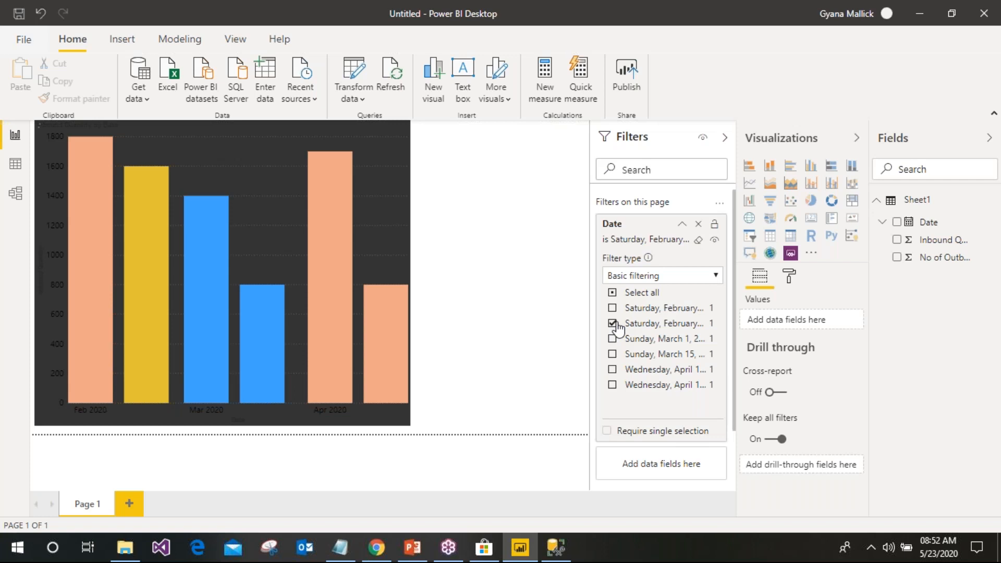
{"action": "left_click", "coordinate": [614, 324]}
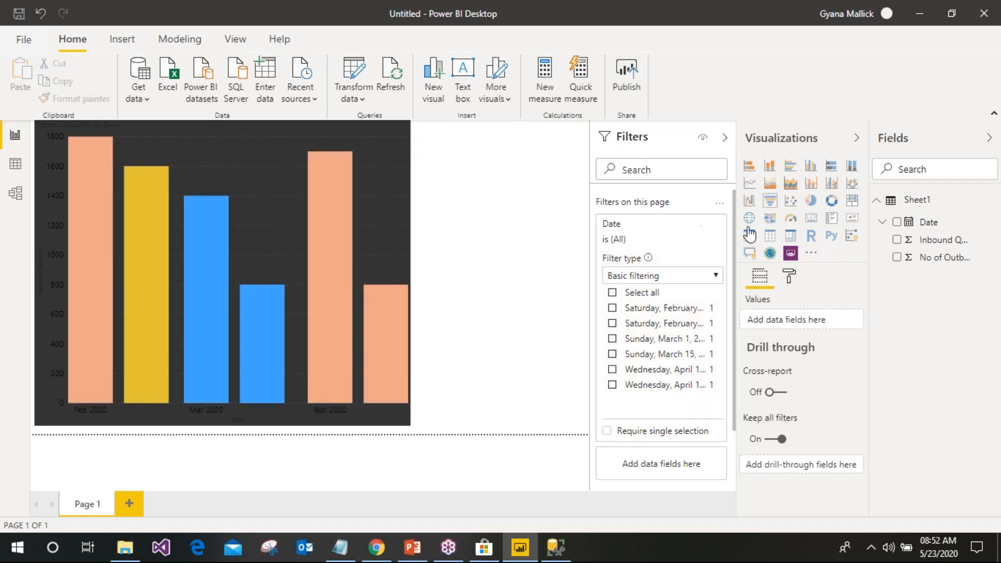
{"action": "left_click", "coordinate": [698, 225]}
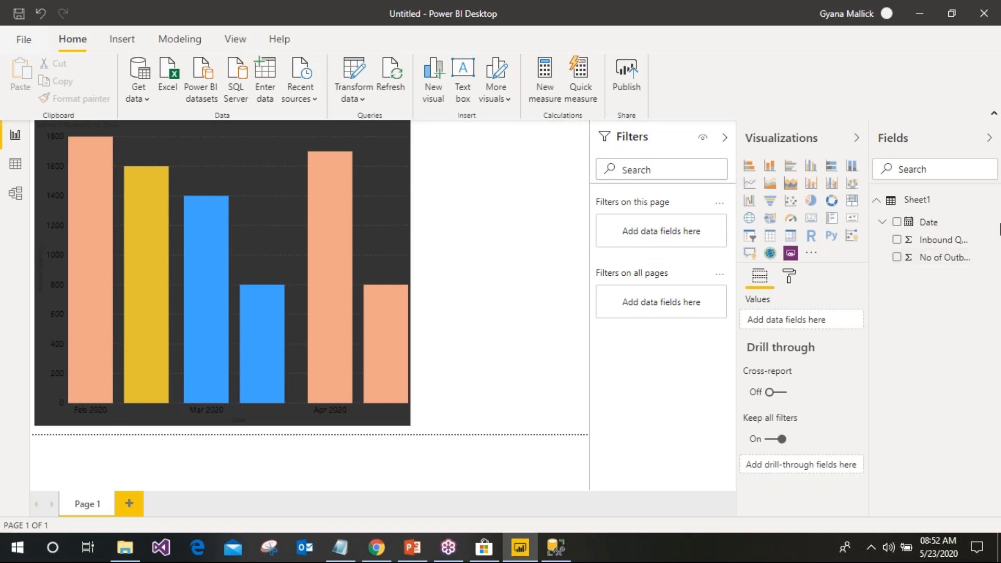
{"action": "left_click_drag", "start_coordinate": [928, 222], "coordinate": [658, 233]}
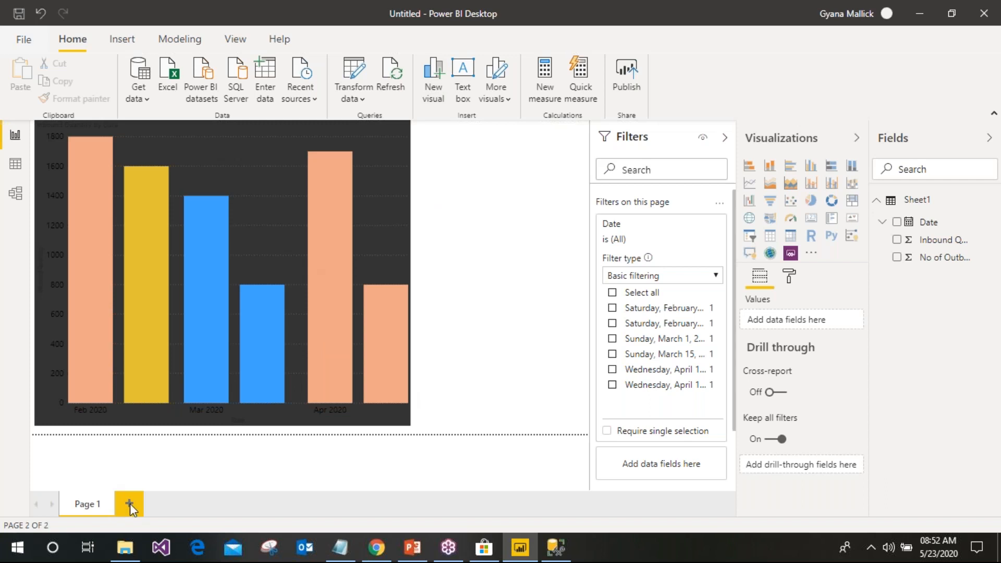
Add Page 2 with a large clustered bar chart of No of Outbound Quantity by plain Date
{"action": "left_click", "coordinate": [130, 504]}
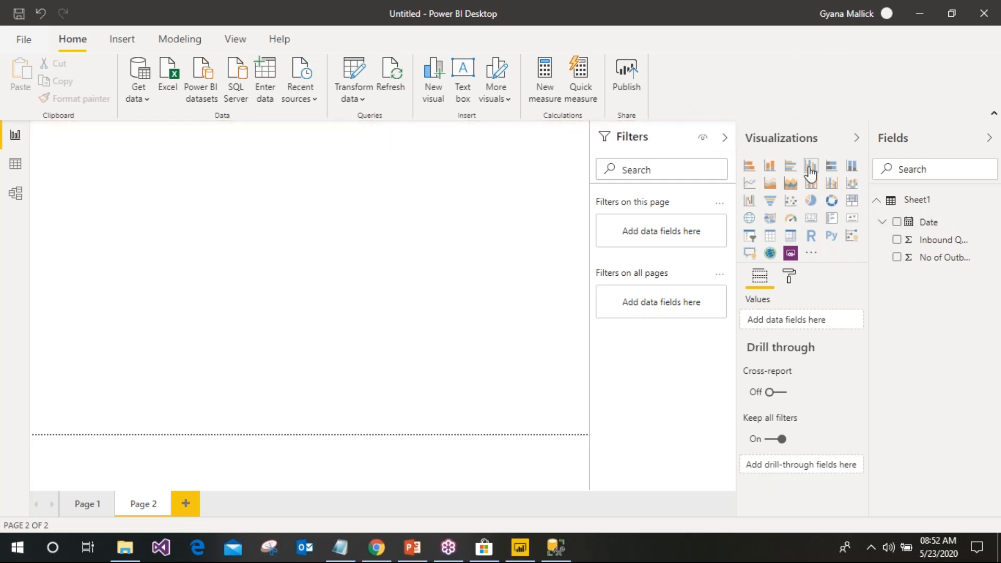
{"action": "left_click", "coordinate": [897, 224]}
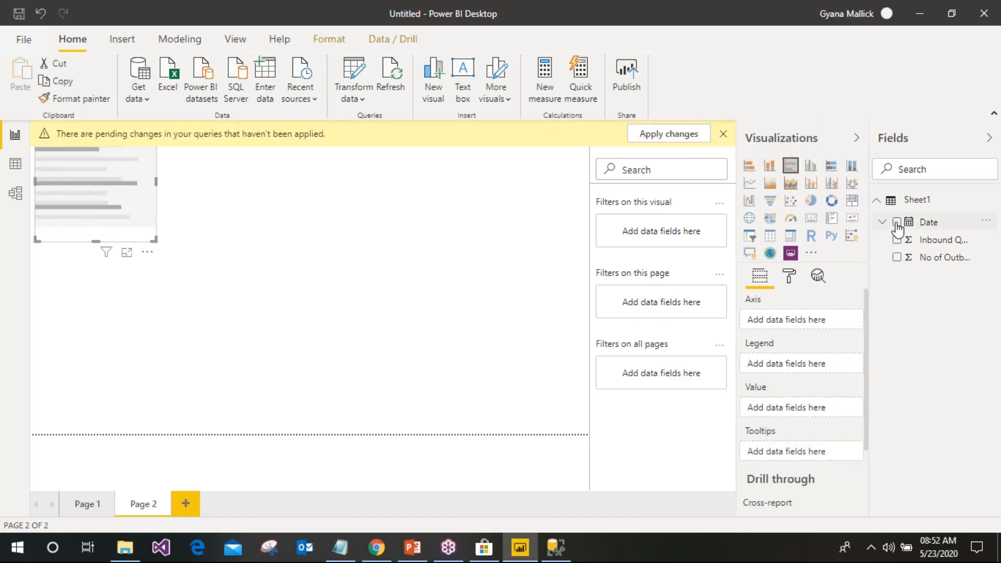
{"action": "left_click", "coordinate": [896, 258]}
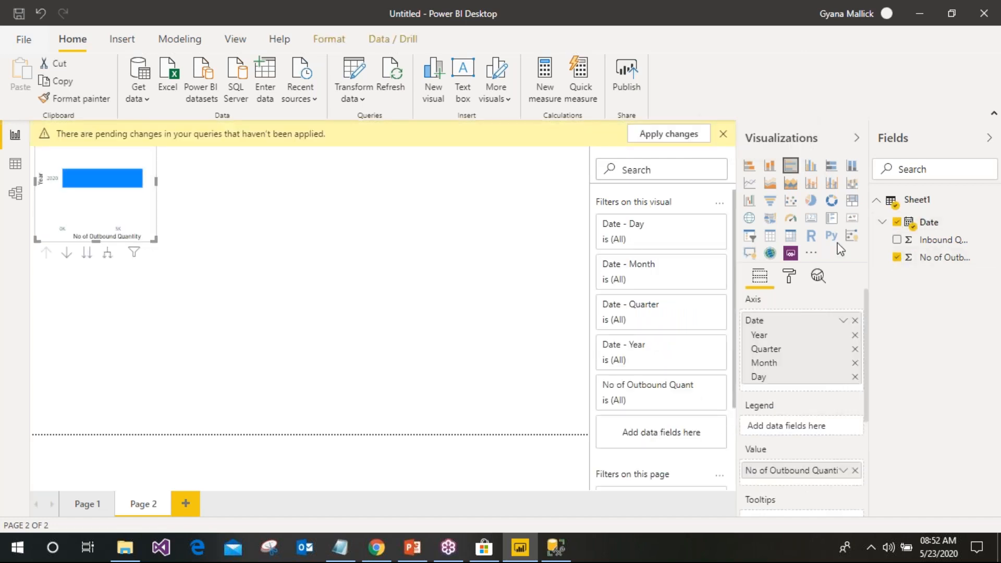
{"action": "left_click", "coordinate": [842, 321]}
{"action": "left_click", "coordinate": [889, 414]}
{"action": "left_click_drag", "start_coordinate": [153, 239], "coordinate": [576, 436]}
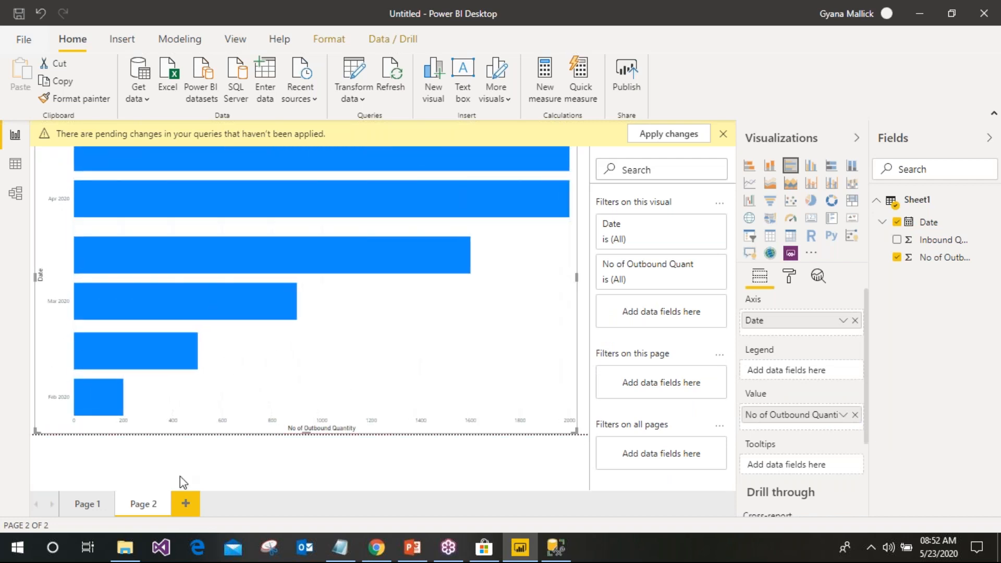
Filter Page 1 to Feb 15, confirm Page 2's chart is unchanged, then remove Page 1's Date filter
{"action": "left_click", "coordinate": [89, 513]}
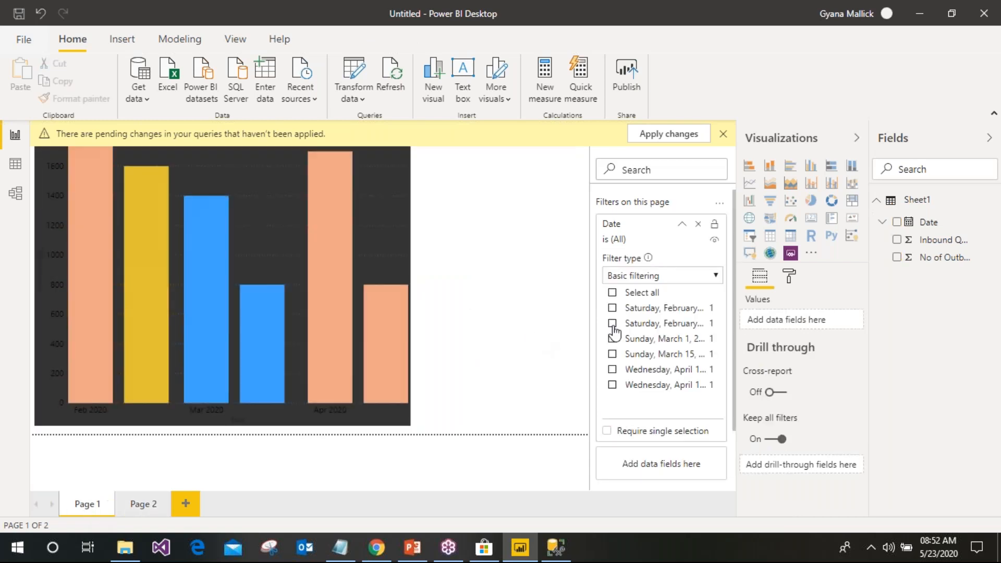
{"action": "left_click", "coordinate": [612, 323]}
{"action": "left_click", "coordinate": [149, 504]}
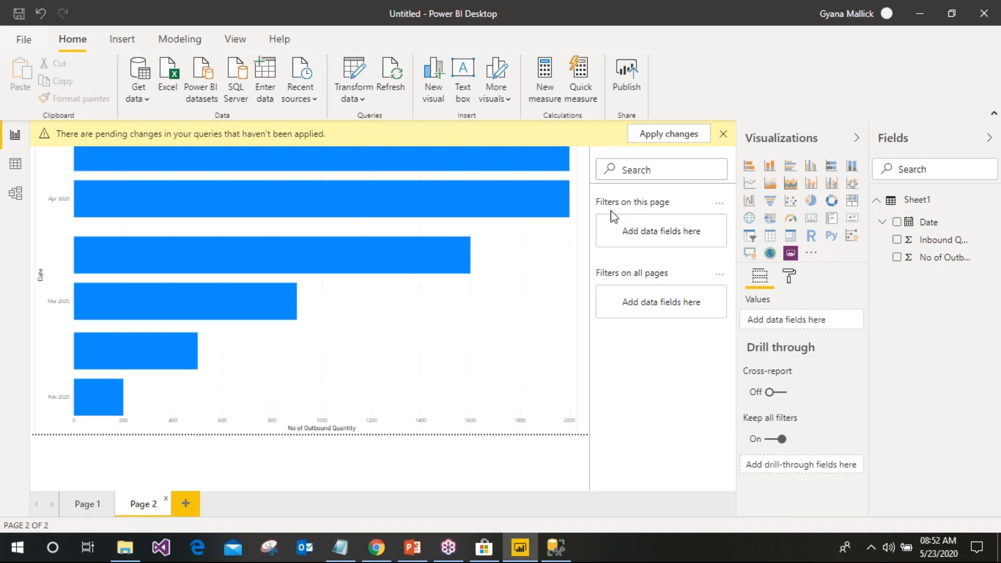
{"action": "left_click", "coordinate": [728, 130]}
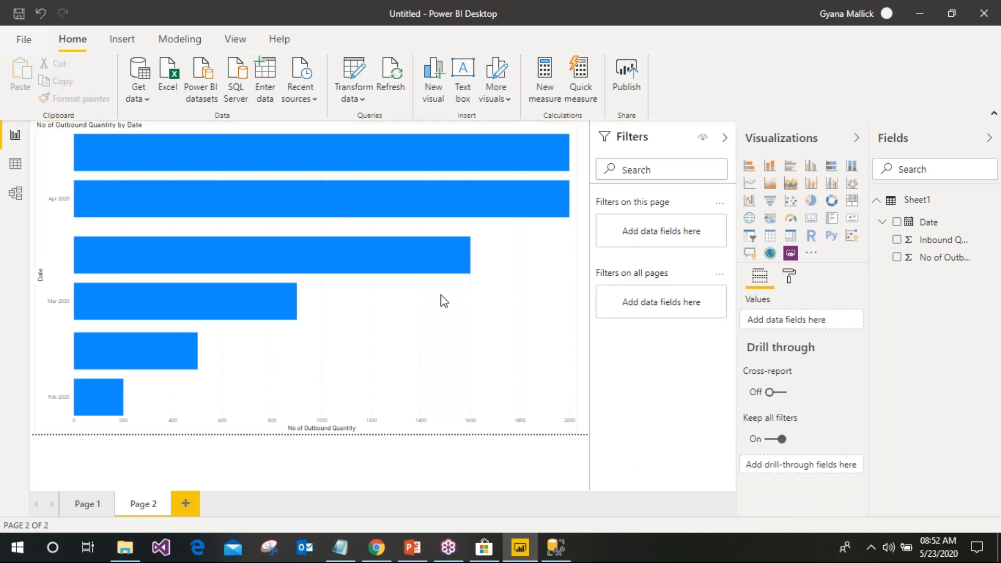
{"action": "left_click", "coordinate": [96, 507]}
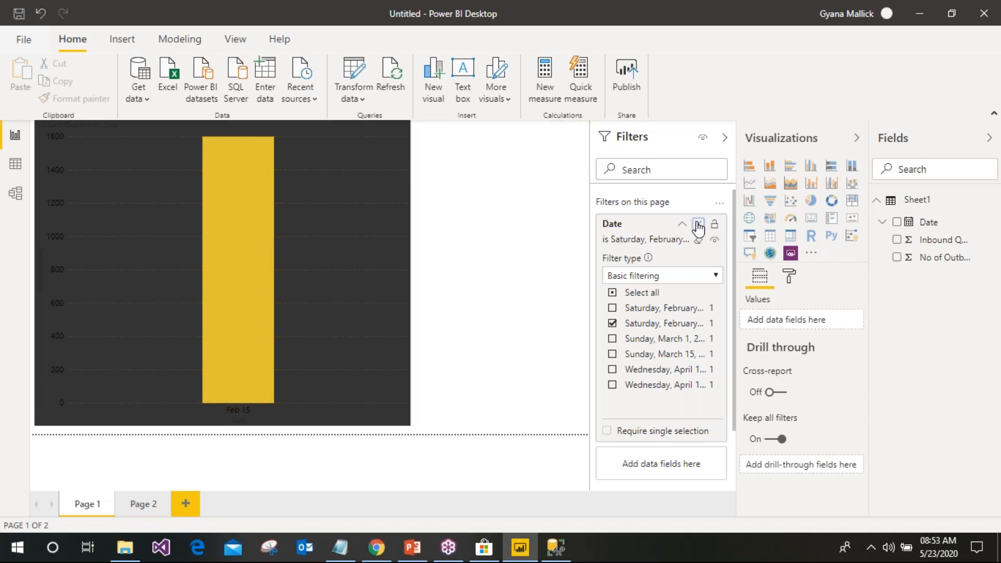
{"action": "left_click", "coordinate": [698, 228]}
Add an all-pages Date filter for March 1, compare both pages, remove it, then view Page 2
{"action": "left_click_drag", "start_coordinate": [928, 222], "coordinate": [648, 300]}
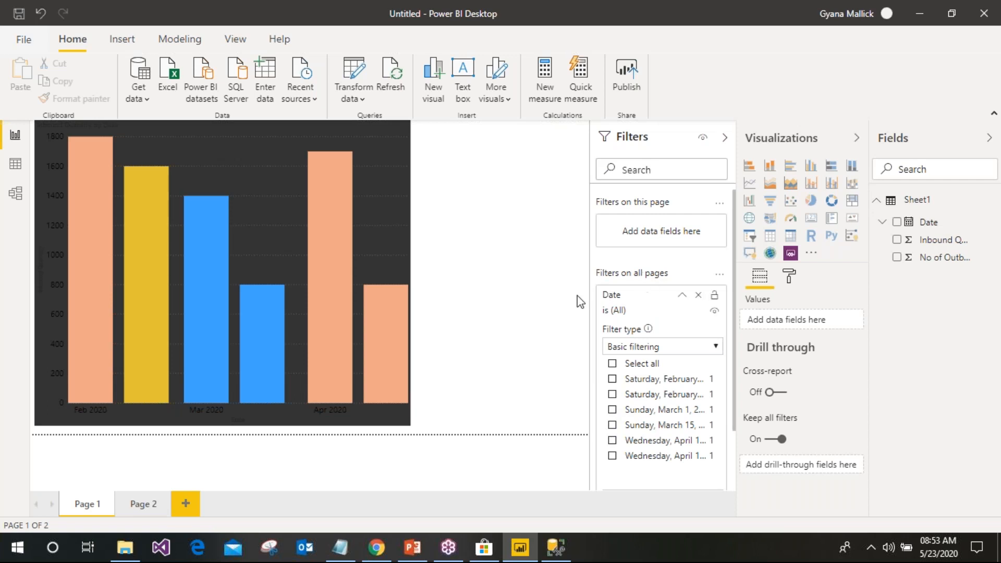
{"action": "left_click", "coordinate": [613, 411]}
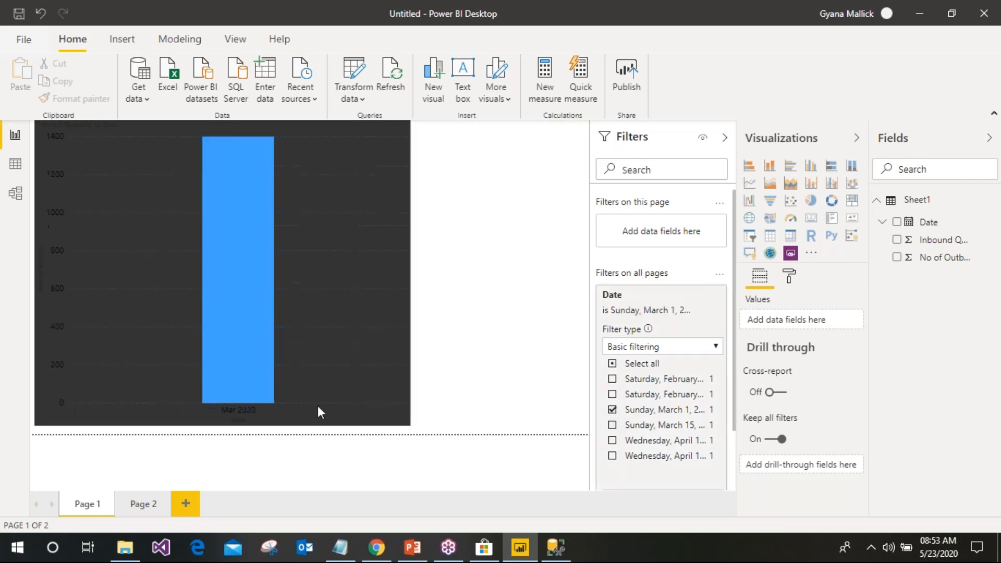
{"action": "left_click", "coordinate": [151, 504]}
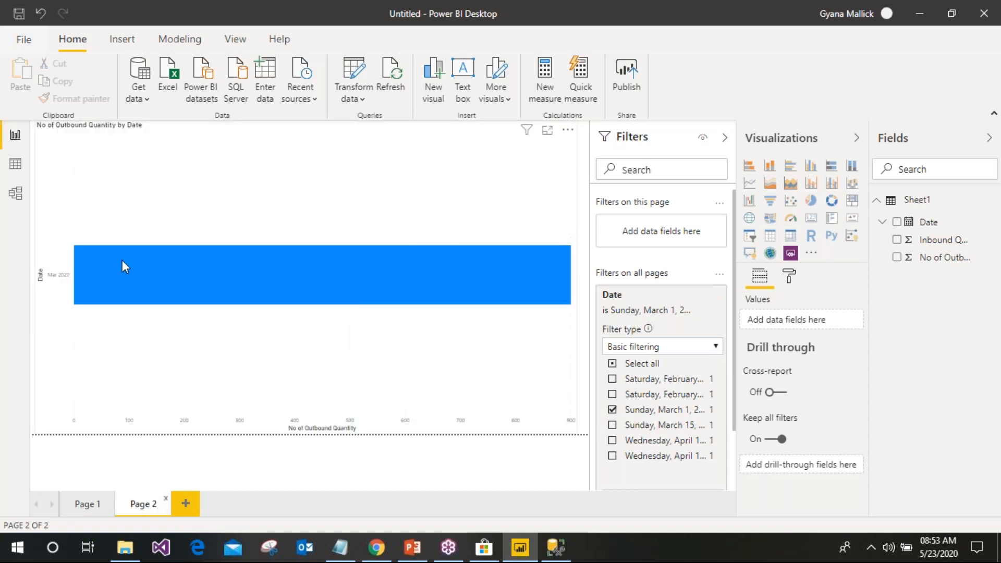
{"action": "left_click", "coordinate": [96, 505]}
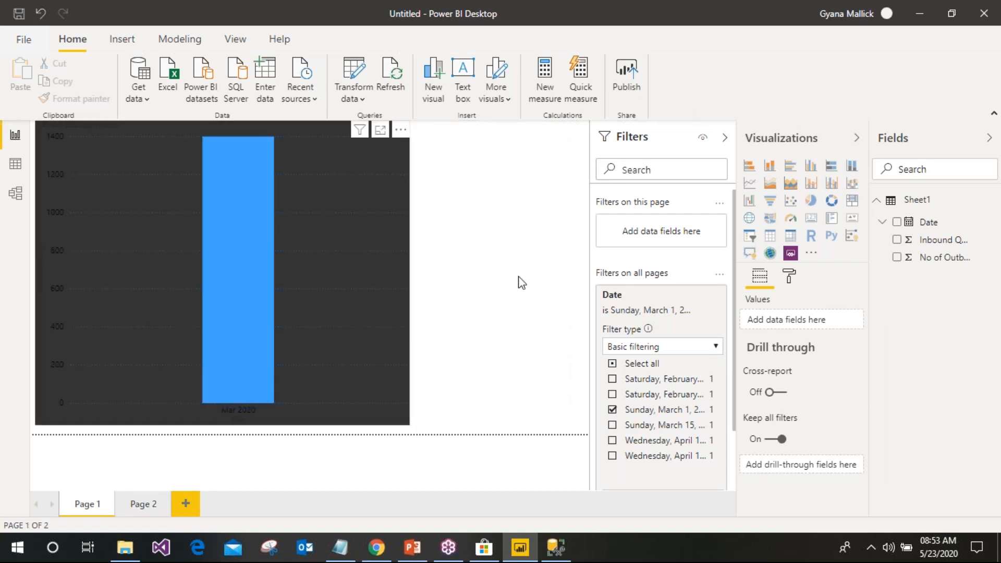
{"action": "left_click", "coordinate": [698, 296]}
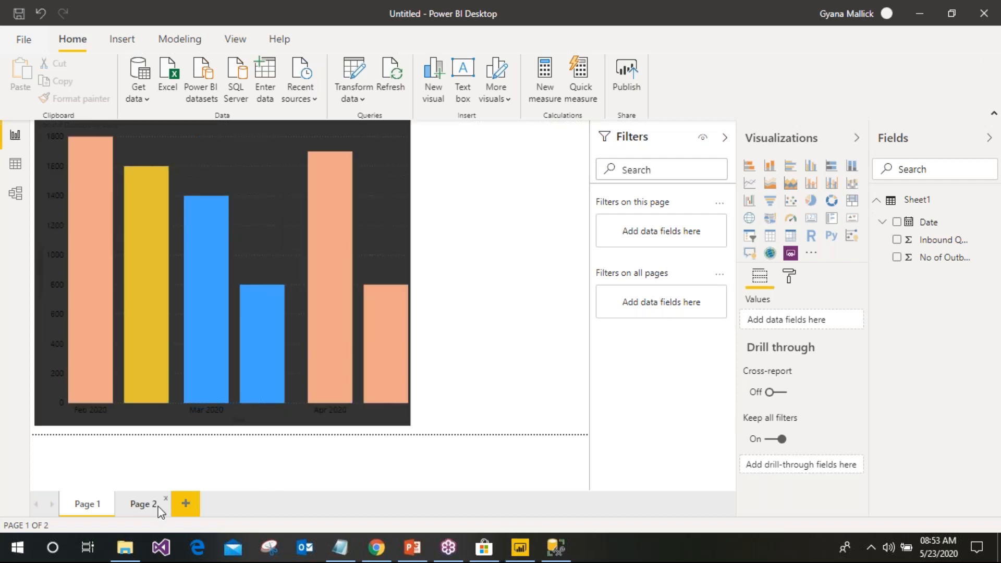
{"action": "left_click", "coordinate": [143, 503]}
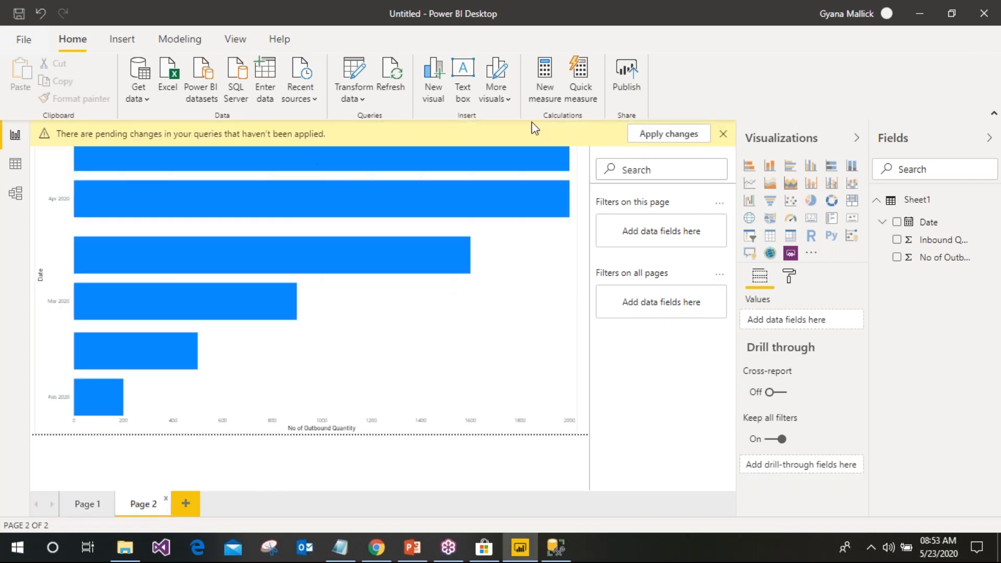
{"action": "left_click", "coordinate": [723, 135]}
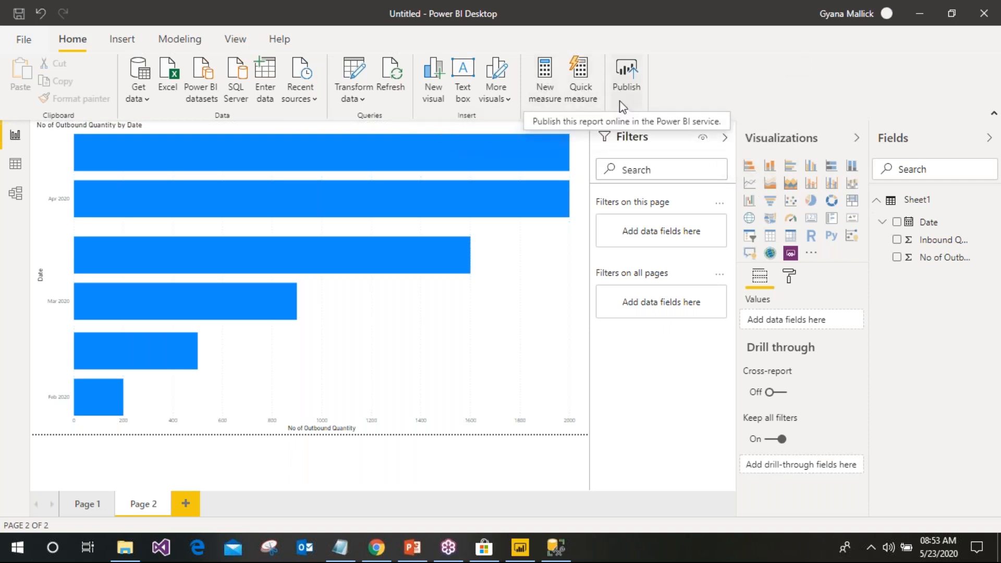
Show the Sheet1 table in Data view and dismiss the pending-changes notices
{"action": "left_click", "coordinate": [16, 166]}
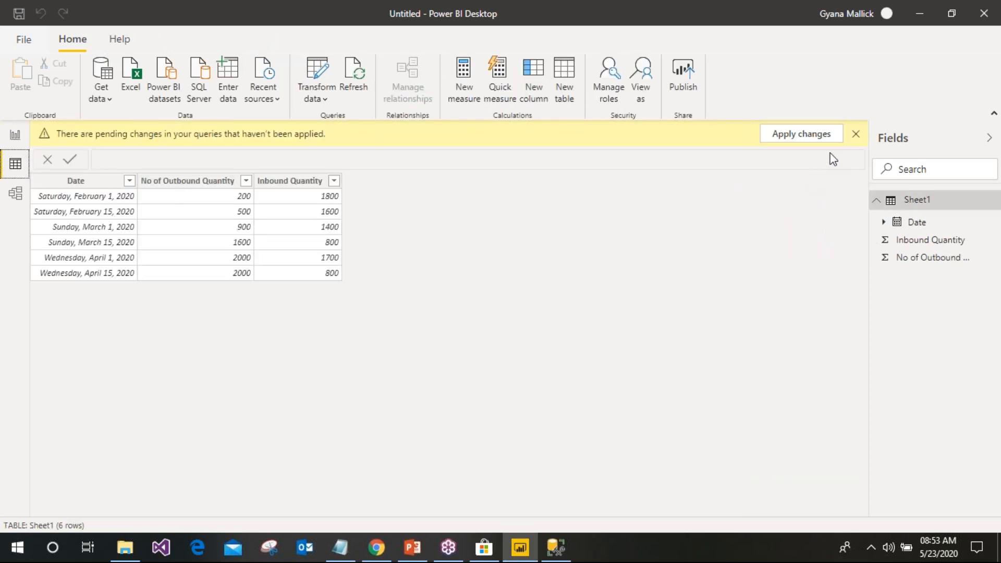
{"action": "left_click", "coordinate": [856, 135]}
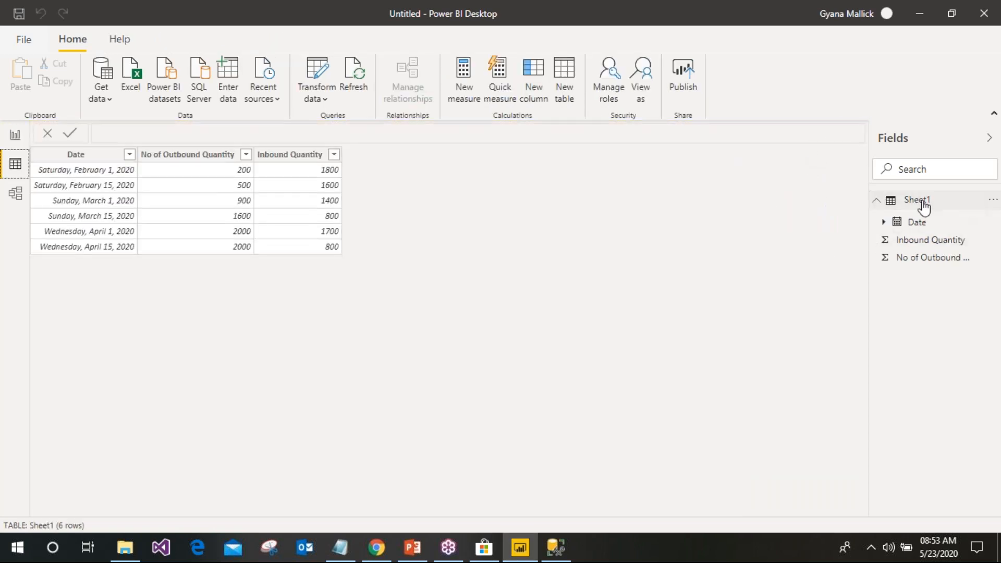
{"action": "left_click", "coordinate": [923, 208]}
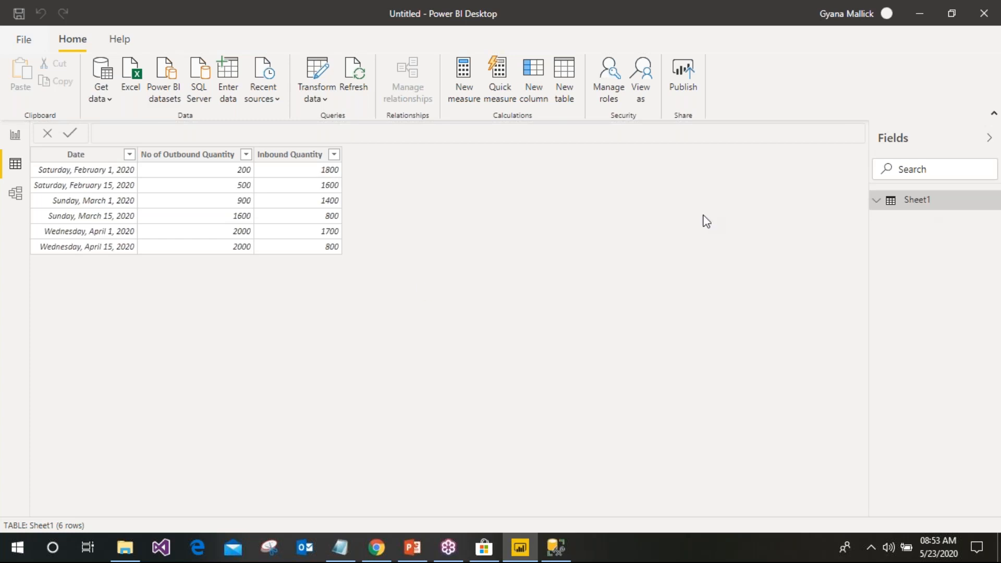
{"action": "left_click", "coordinate": [876, 202]}
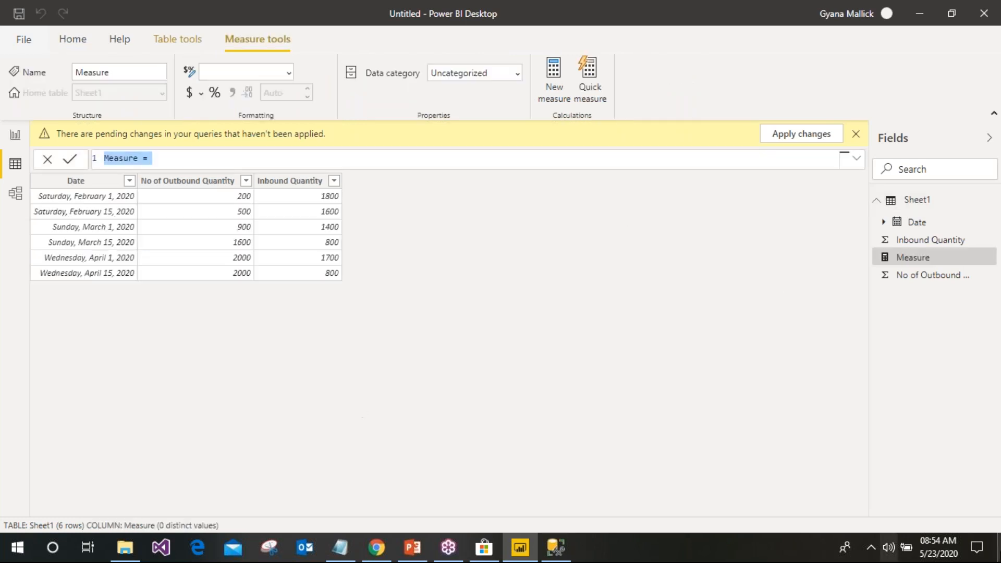
{"action": "left_click", "coordinate": [857, 135]}
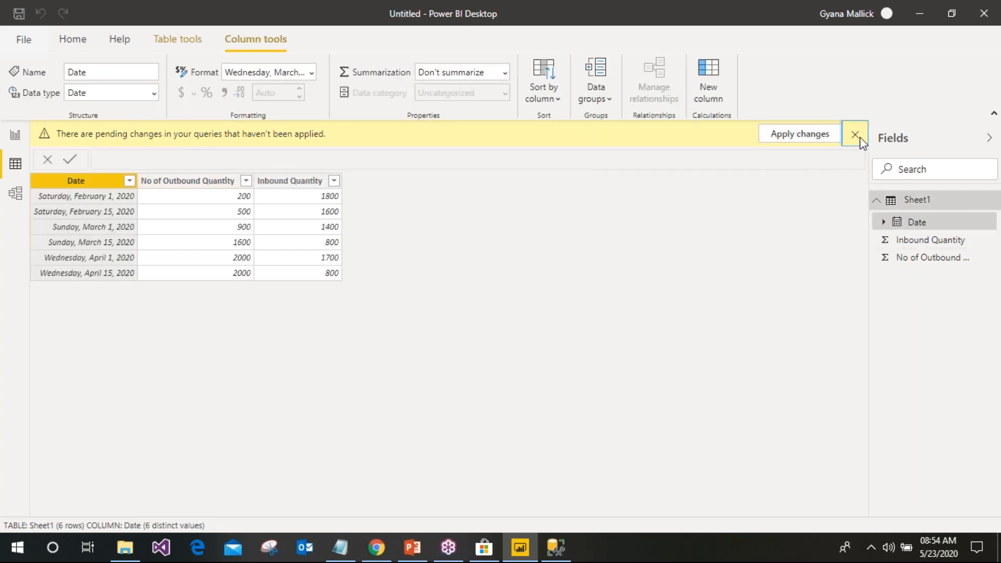
{"action": "left_click", "coordinate": [855, 135]}
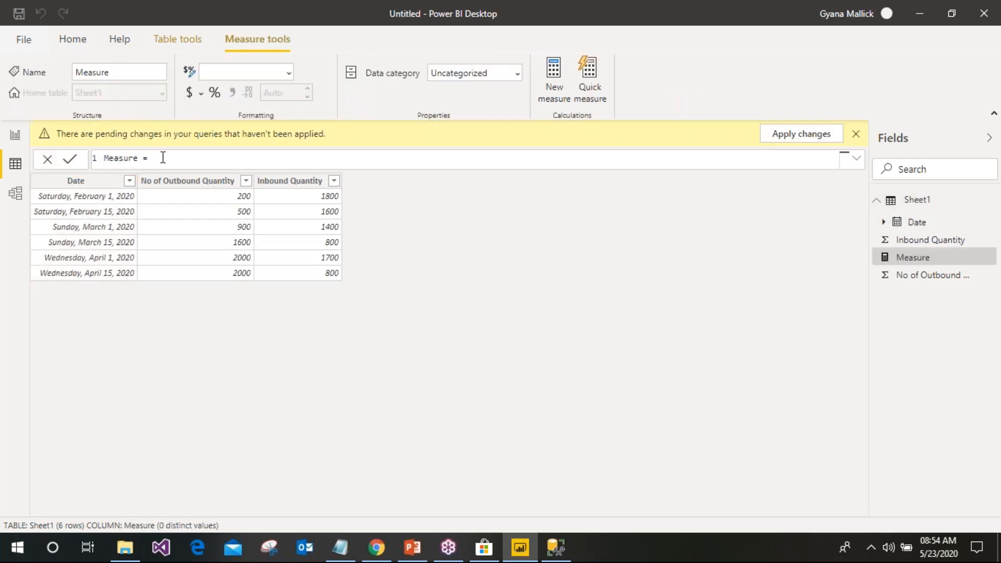
Enter and commit the measure formula CALCULATE(SUM(Sheet1[Inbound Quantity]))
{"action": "type", "text": "ca"}
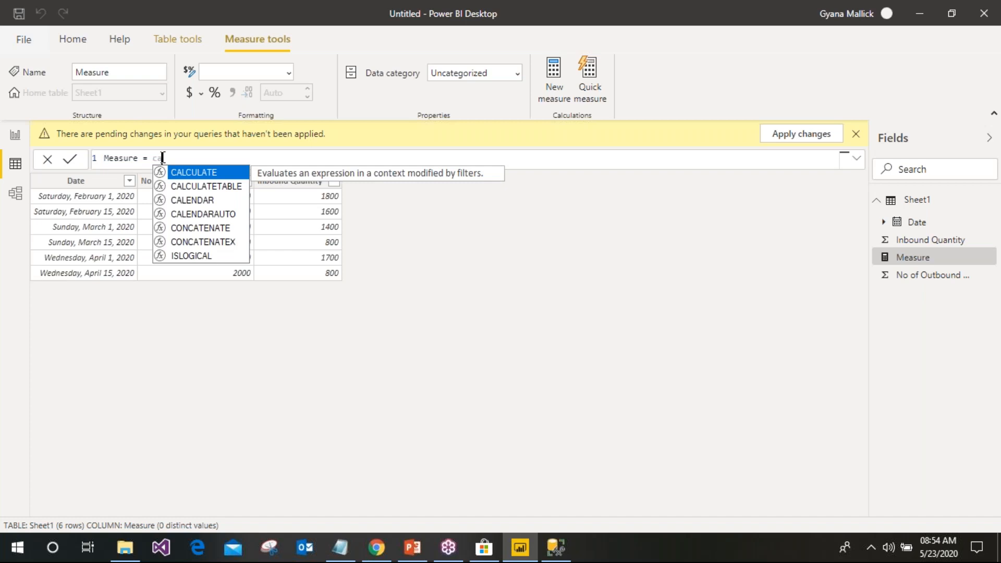
{"action": "left_click", "coordinate": [204, 174]}
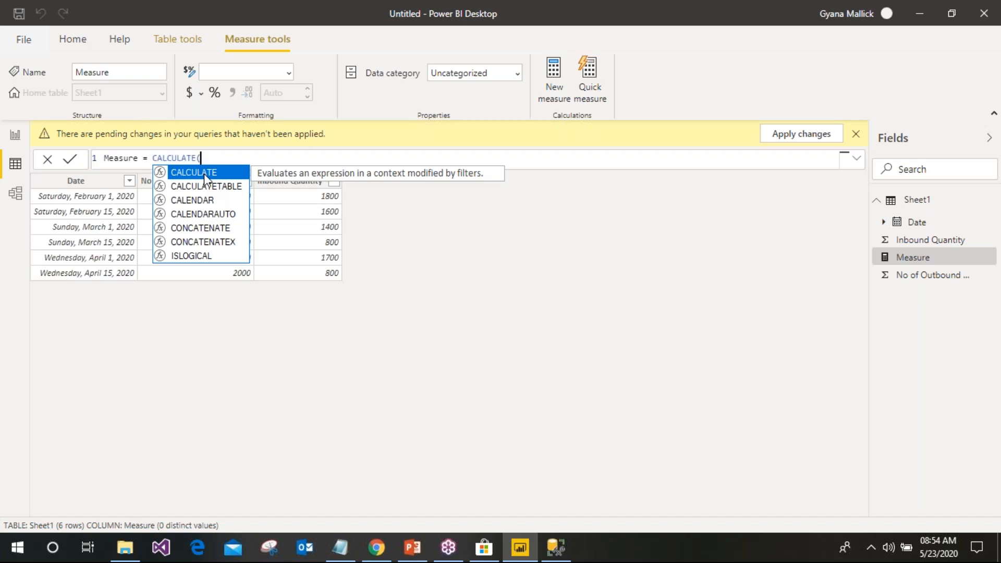
{"action": "type", "text": "(s"}
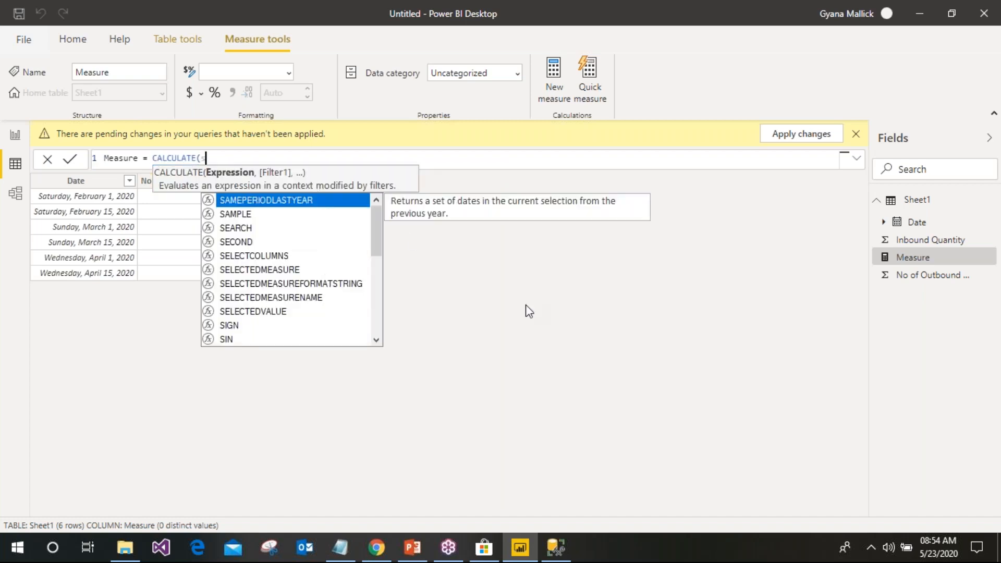
{"action": "type", "text": "um"}
{"action": "left_click", "coordinate": [248, 201]}
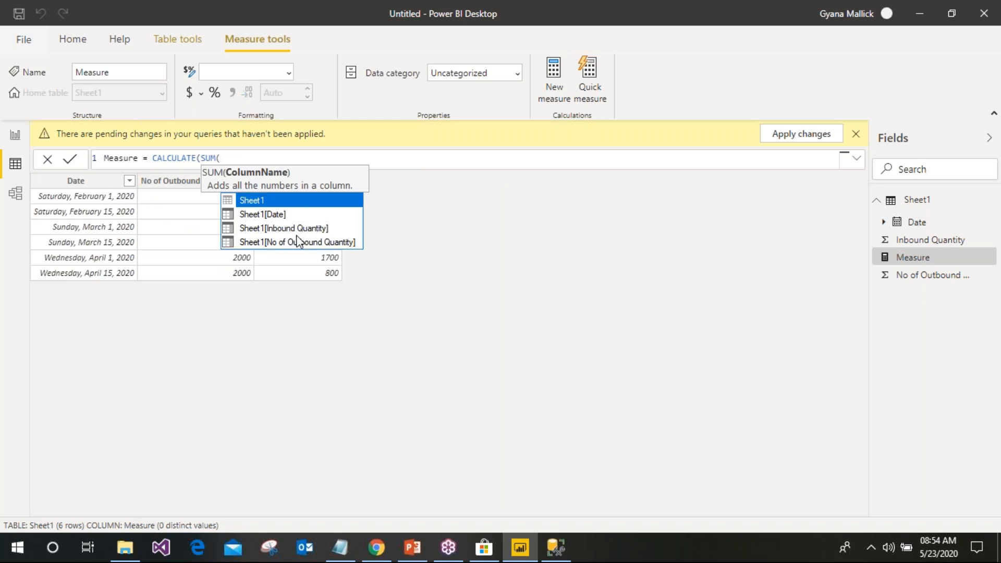
{"action": "left_click", "coordinate": [291, 229]}
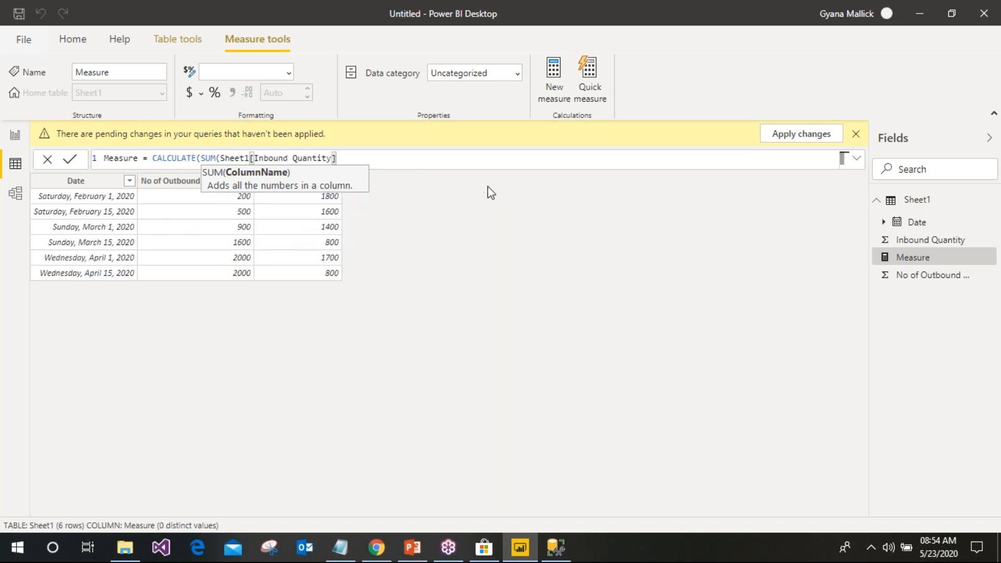
{"action": "type", "text": ")"}
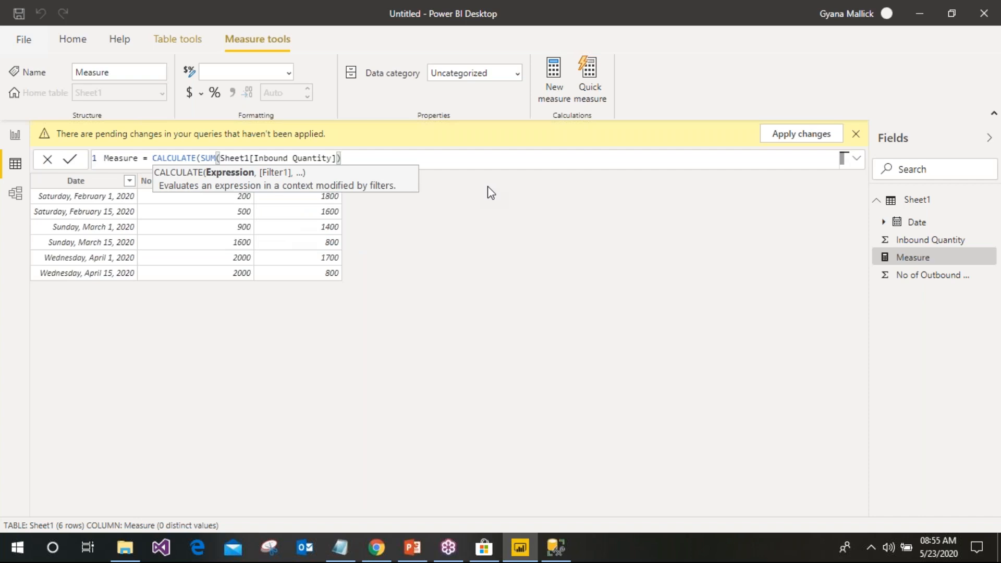
{"action": "type", "text": ")"}
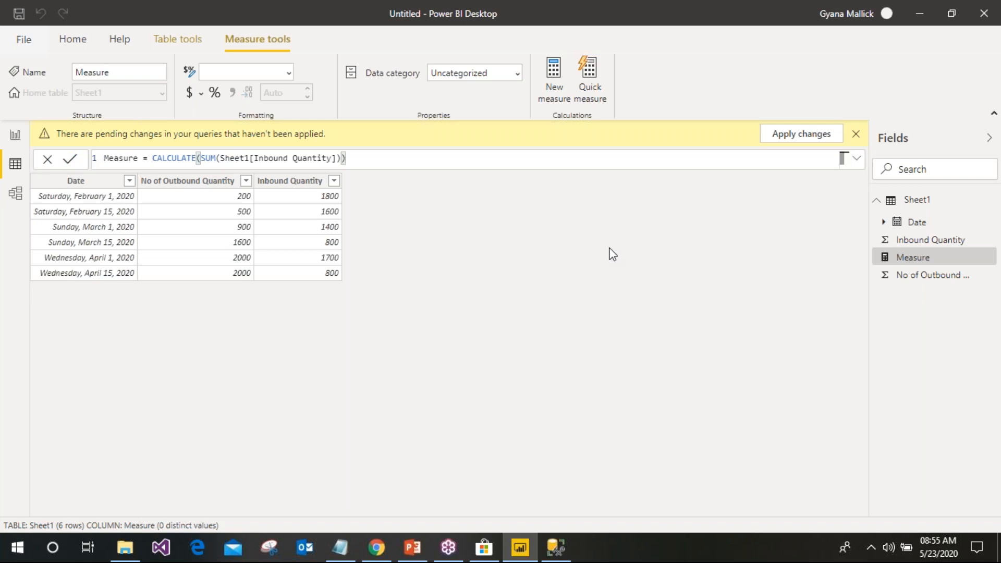
{"action": "key", "text": "Return"}
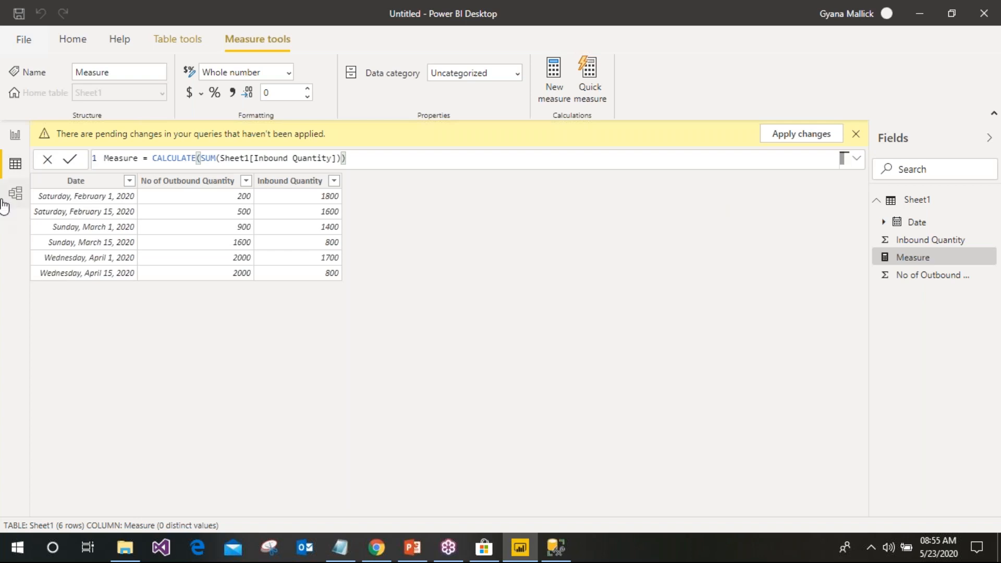
In Report view, narrow the Page 2 bar chart to free space on the right
{"action": "left_click", "coordinate": [15, 136]}
{"action": "left_click", "coordinate": [550, 233]}
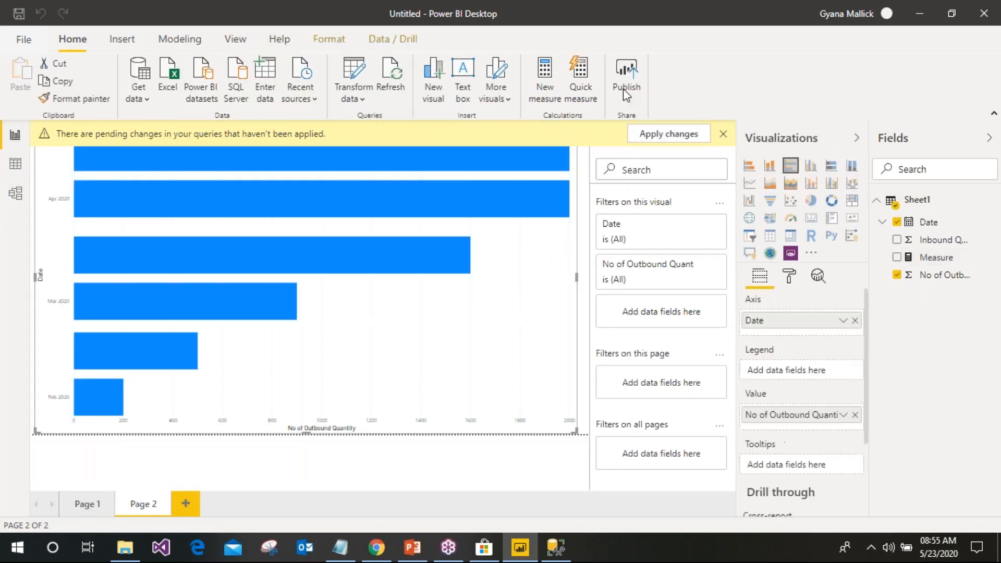
{"action": "left_click", "coordinate": [723, 134]}
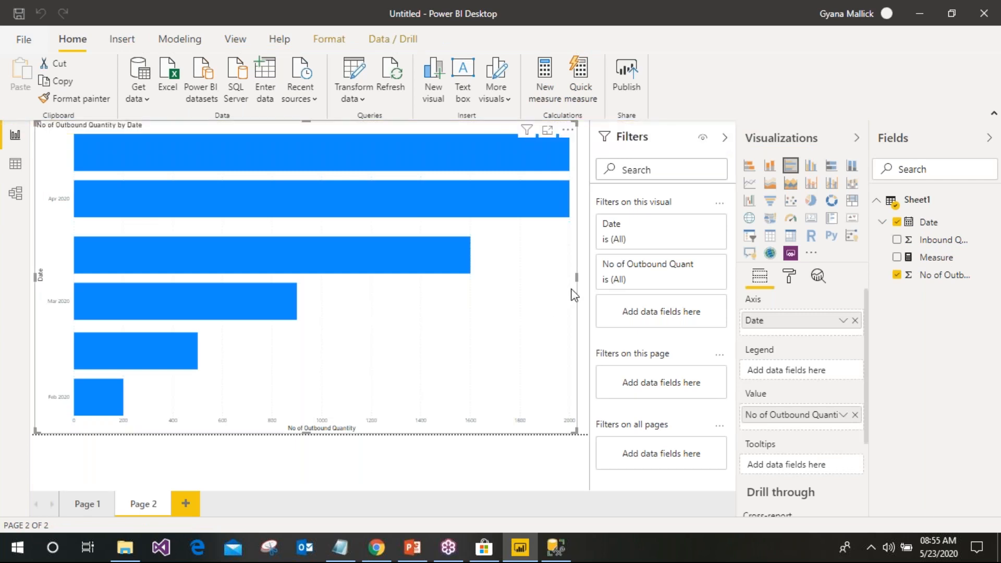
{"action": "left_click_drag", "start_coordinate": [576, 277], "coordinate": [402, 282]}
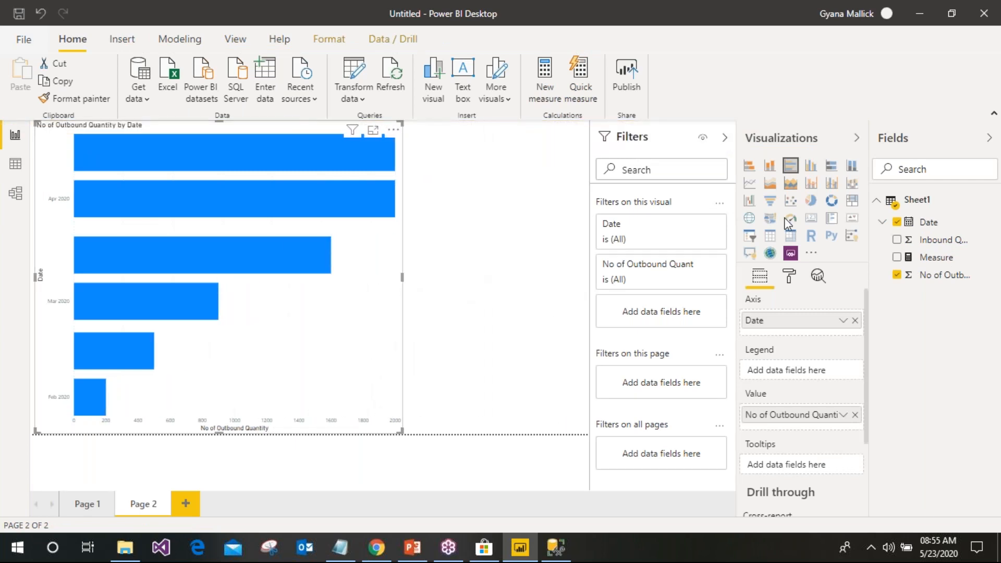
Add a card visual beside the chart displaying Measure (8100)
{"action": "left_click", "coordinate": [817, 223]}
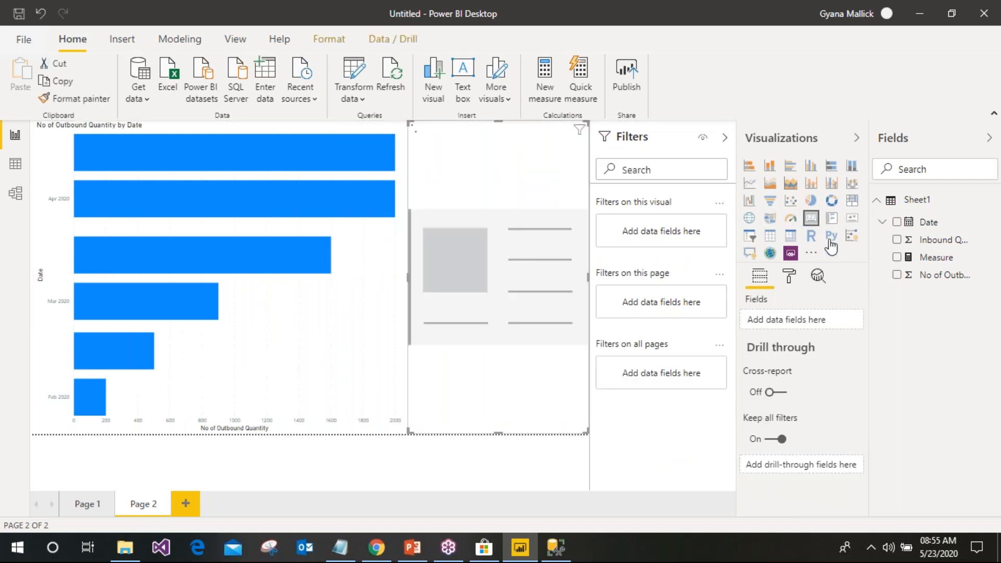
{"action": "left_click", "coordinate": [897, 258]}
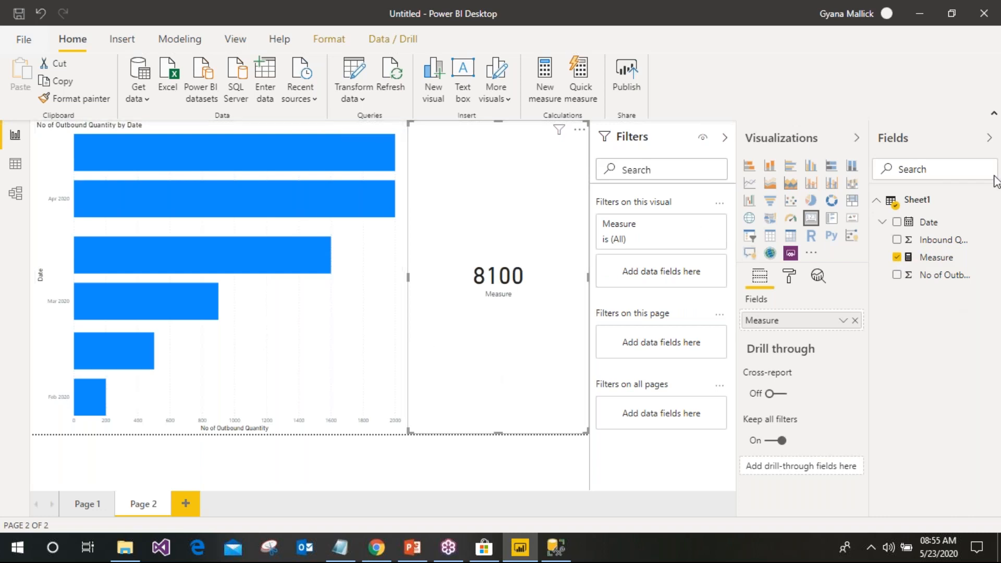
{"action": "left_click", "coordinate": [922, 203]}
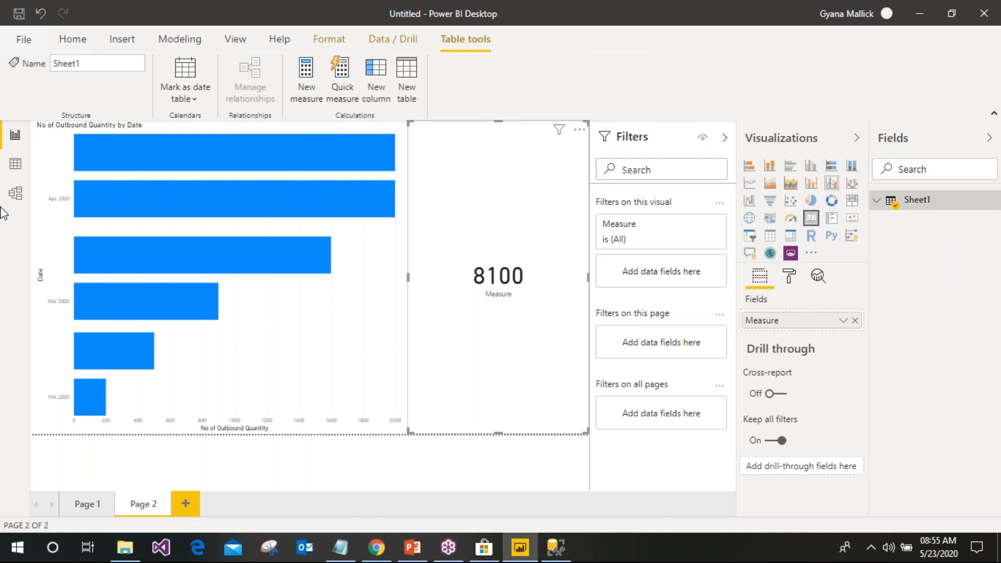
In Data view, create Column = CALCULATE(SUM(Sheet1[No of Outbound Quantity]))
{"action": "left_click", "coordinate": [13, 167]}
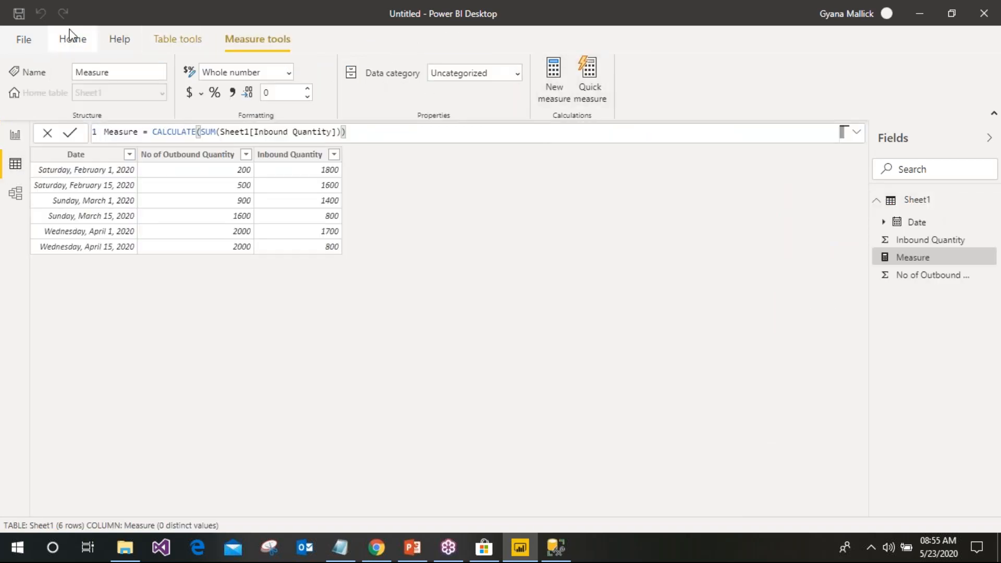
{"action": "left_click", "coordinate": [76, 45]}
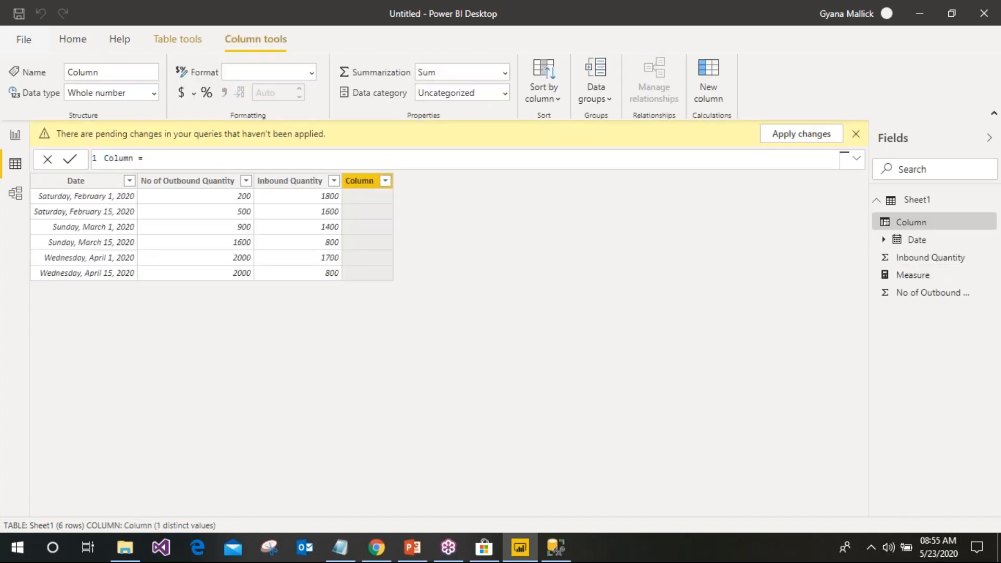
{"action": "type", "text": "cal"}
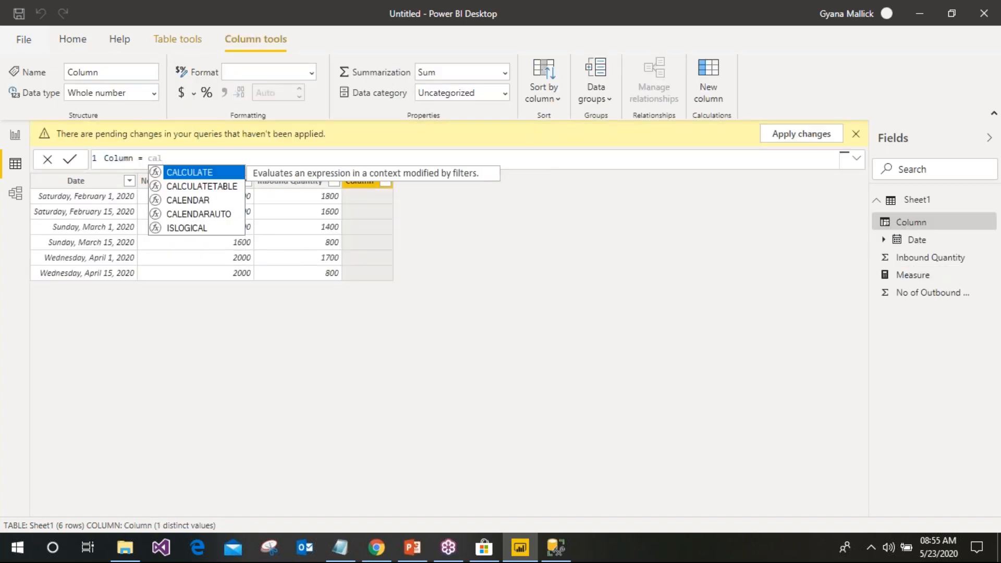
{"action": "key", "text": "Tab"}
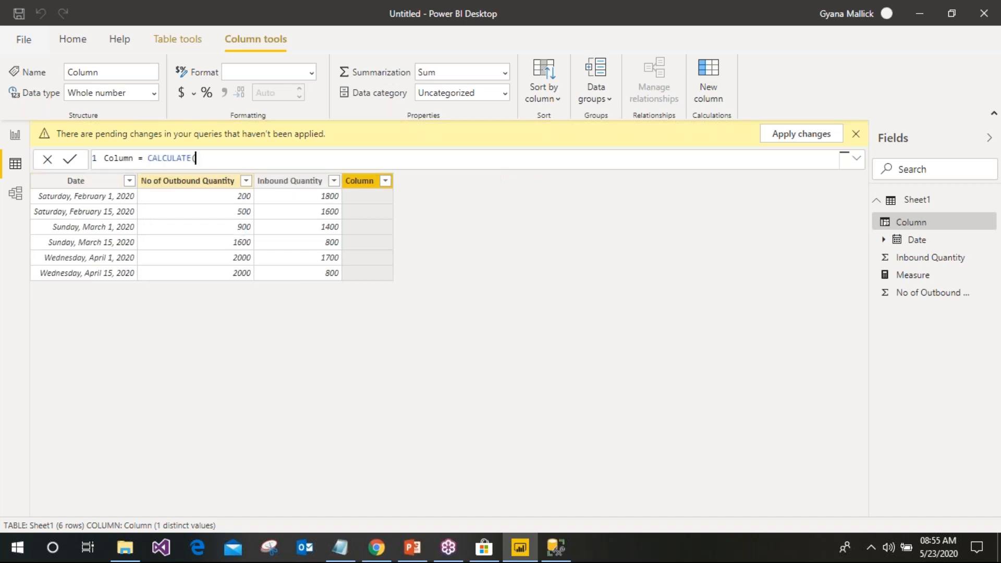
{"action": "type", "text": "sum"}
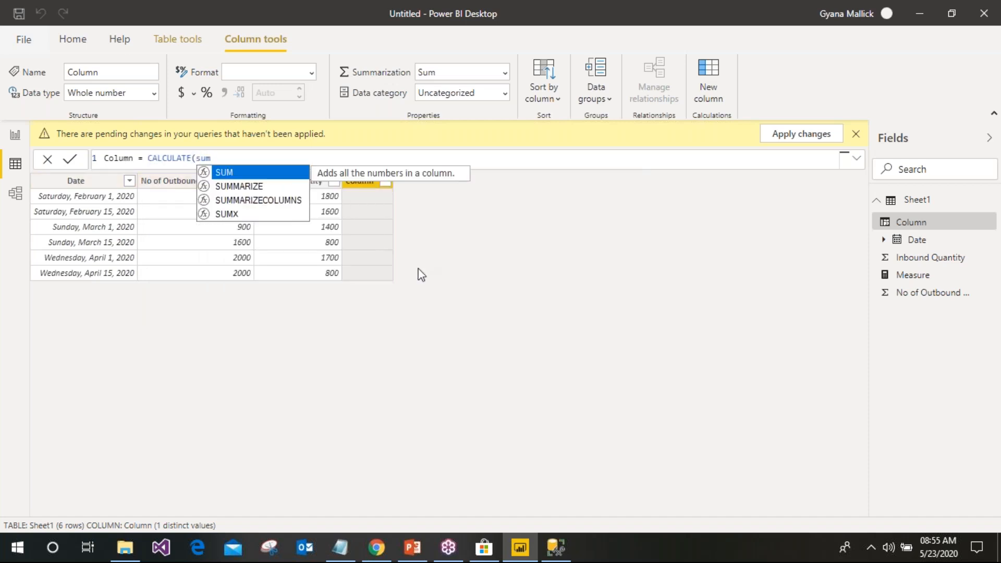
{"action": "left_click", "coordinate": [276, 178]}
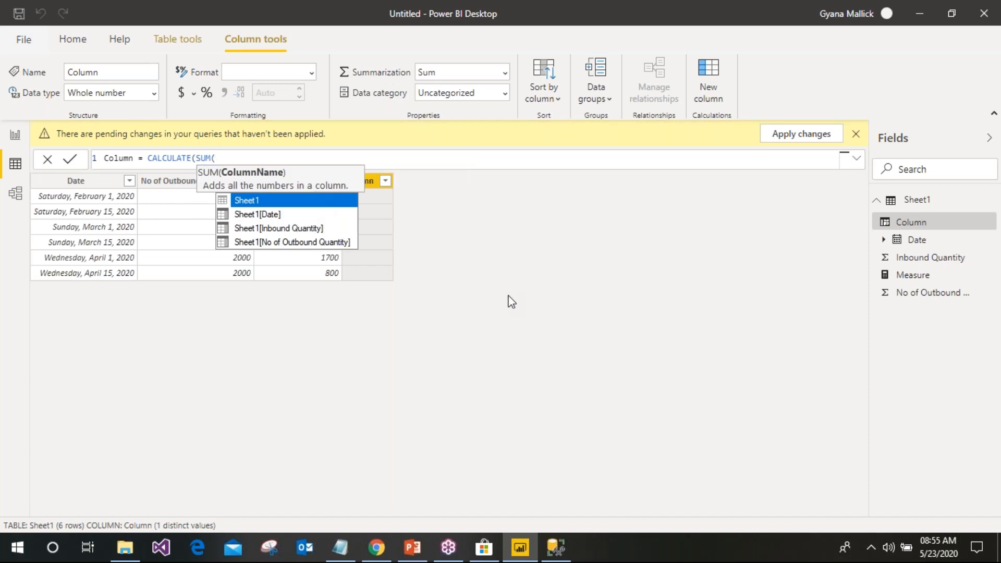
{"action": "left_click", "coordinate": [304, 242]}
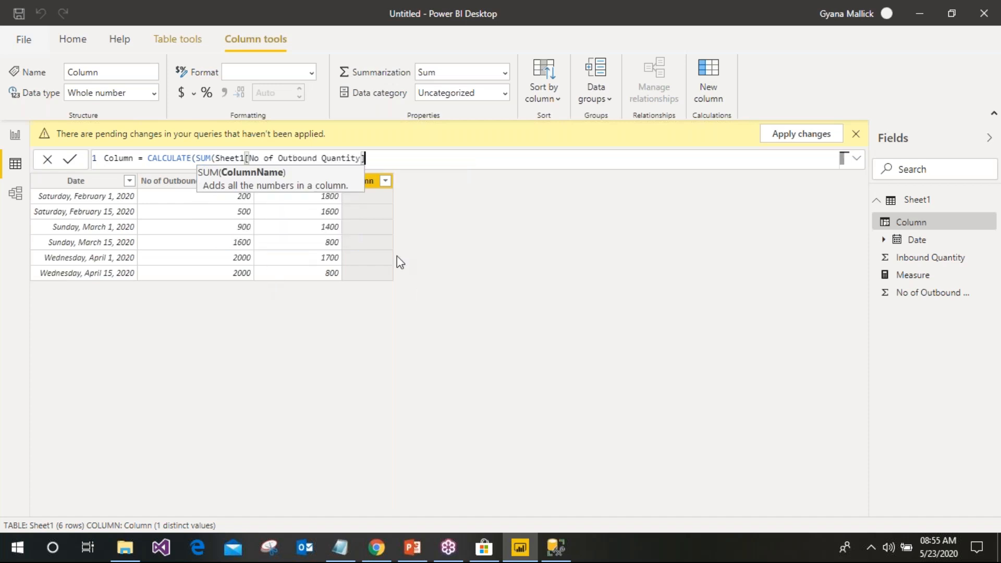
{"action": "type", "text": ")"}
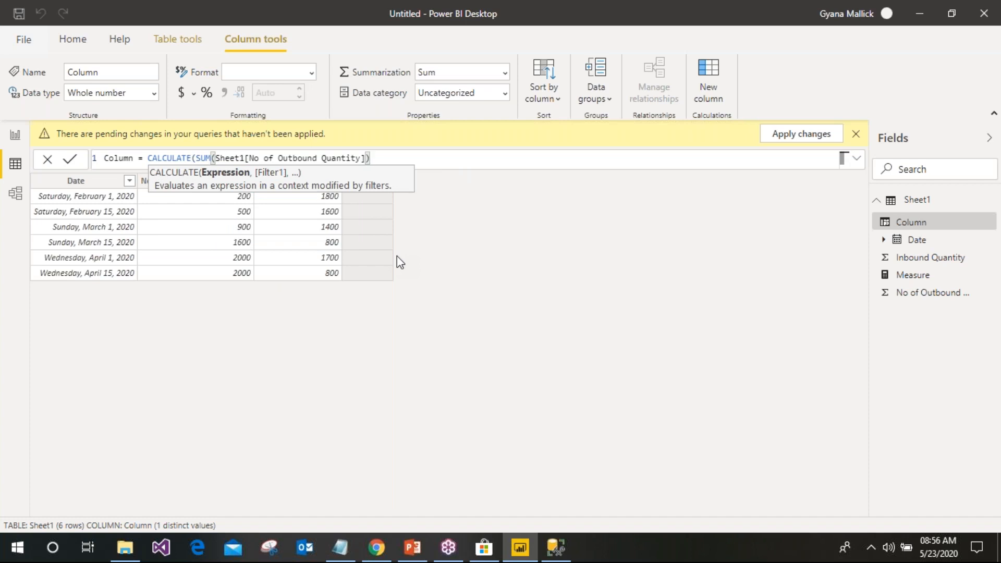
{"action": "type", "text": ")"}
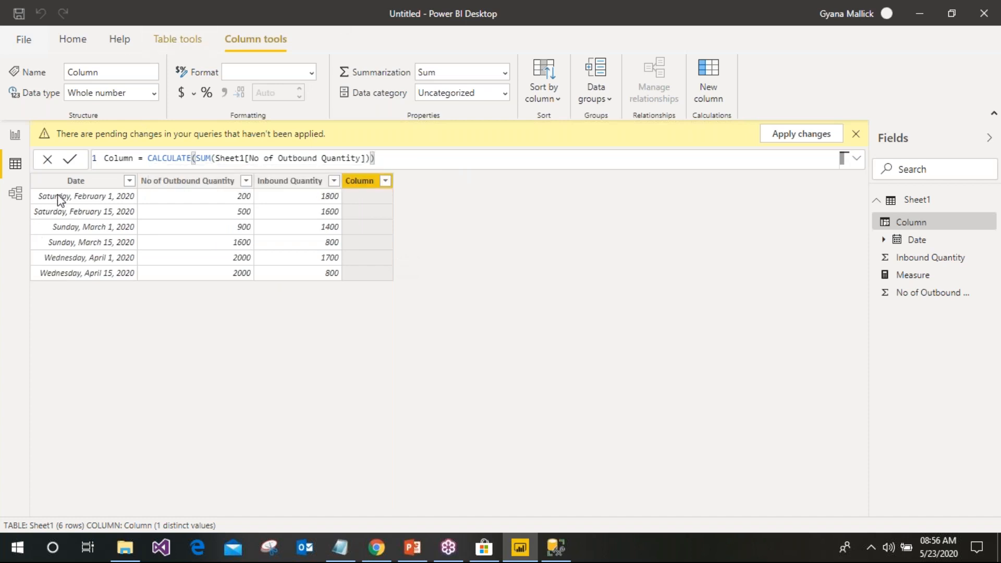
{"action": "left_click", "coordinate": [68, 161]}
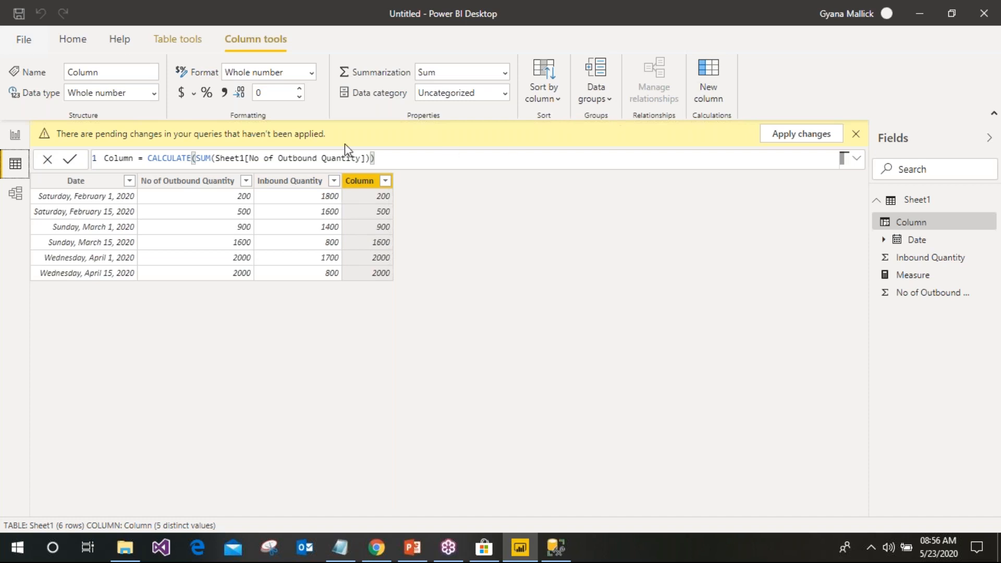
Replace SUM with AVERAGE so Column = CALCULATE(AVERAGE(Sheet1[No of Outbound Quantity]))
{"action": "left_click", "coordinate": [370, 159]}
{"action": "left_click", "coordinate": [213, 158]}
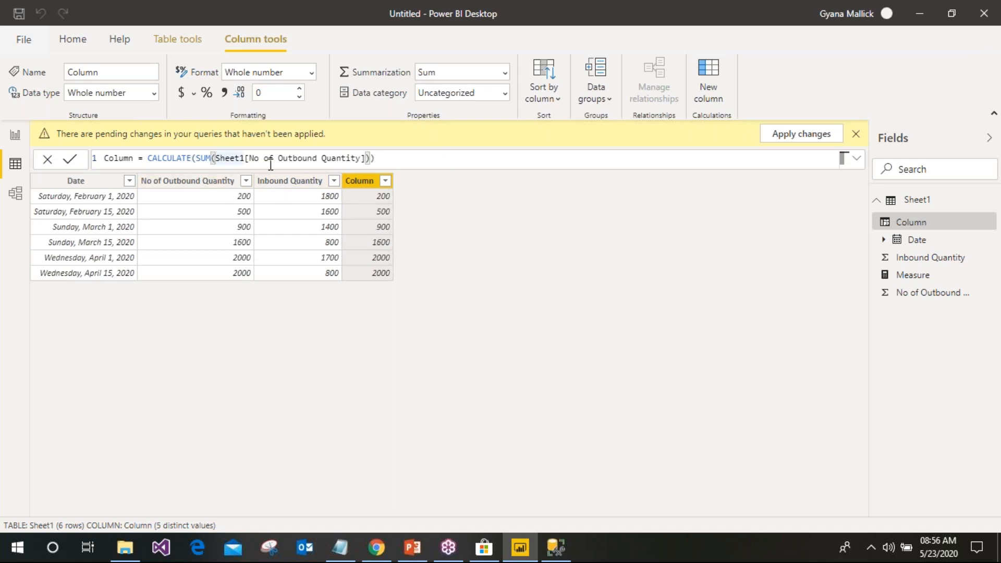
{"action": "key", "text": "Left"}
{"action": "key", "text": "BackSpace"}
{"action": "key", "text": "BackSpace"}
{"action": "key", "text": "BackSpace"}
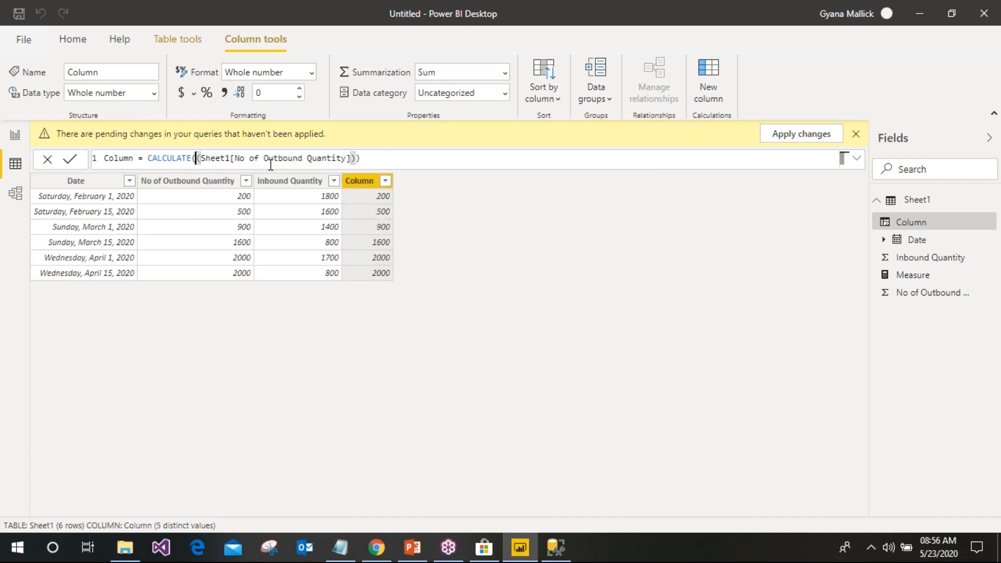
{"action": "type", "text": "a"}
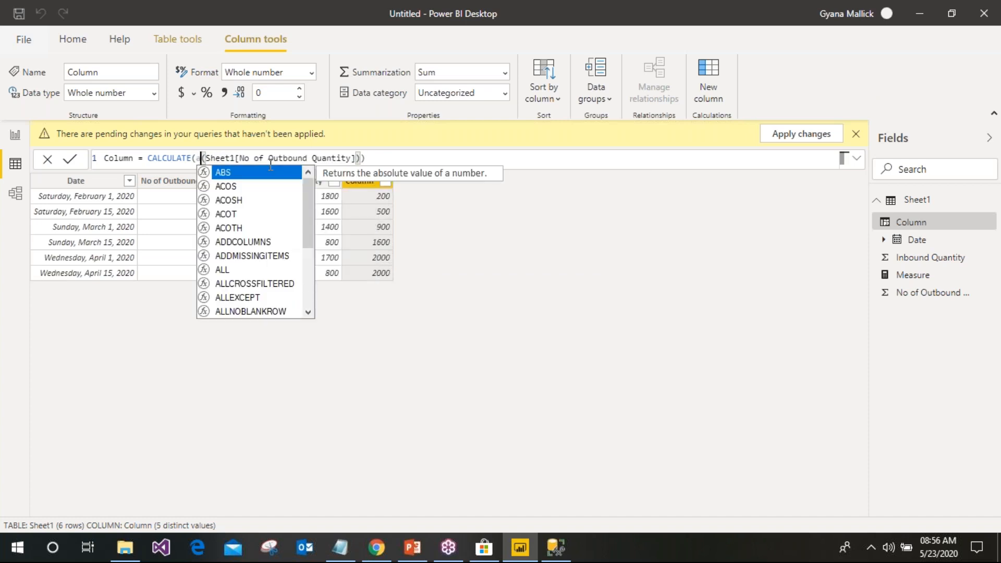
{"action": "type", "text": "v"}
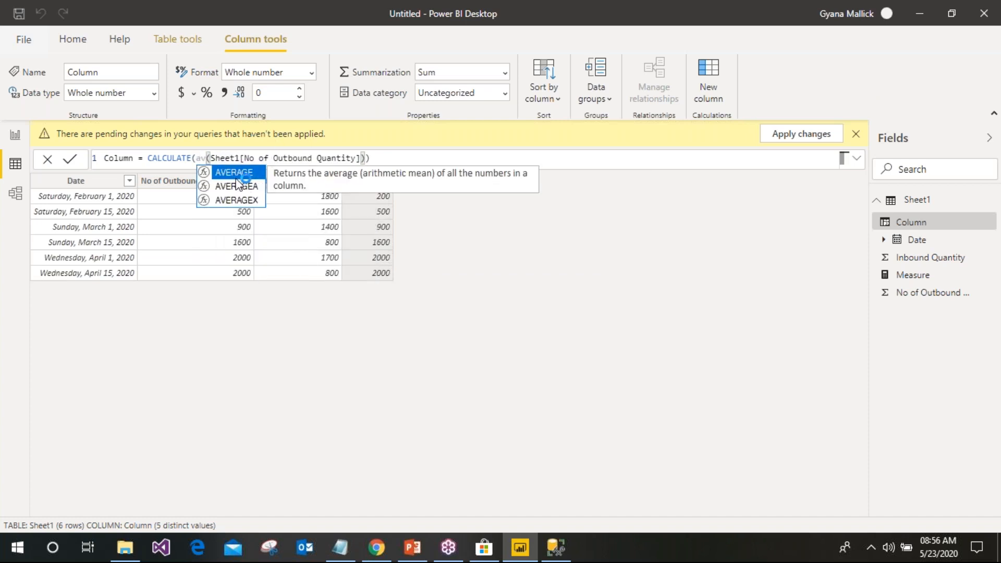
{"action": "left_click", "coordinate": [236, 176]}
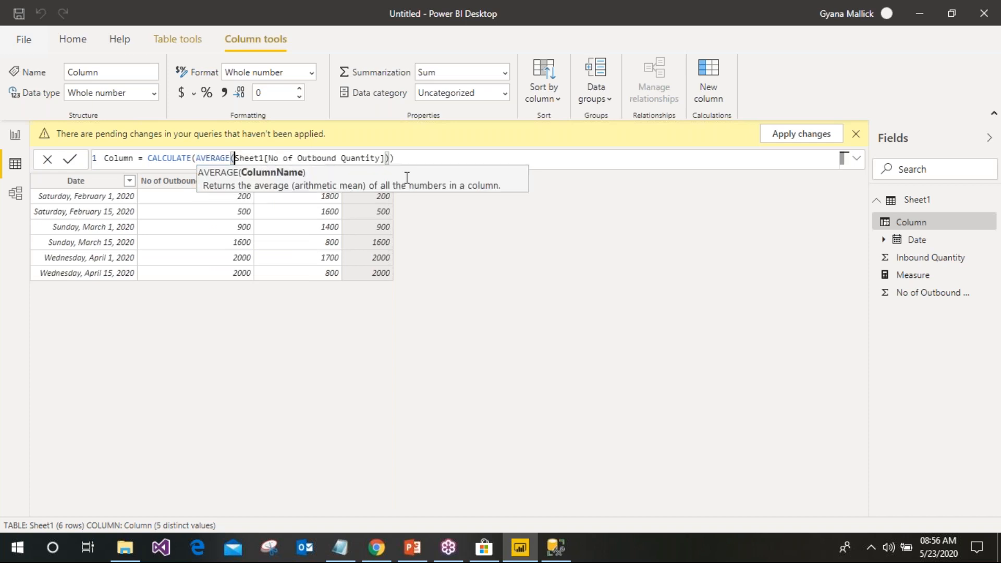
{"action": "left_click", "coordinate": [69, 159]}
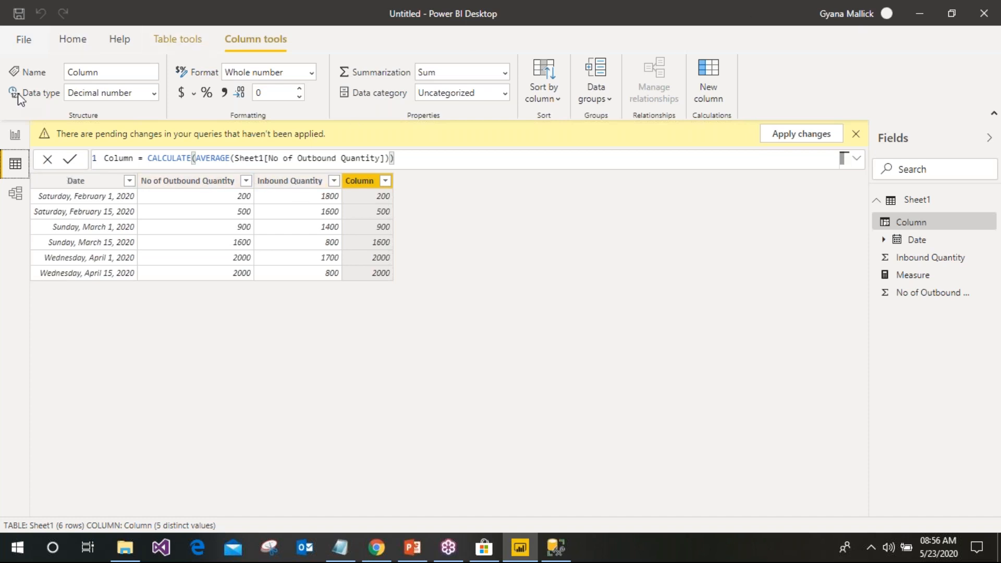
Go back to Page 2 and check the bar chart and 8100 Measure card
{"action": "left_click", "coordinate": [17, 136]}
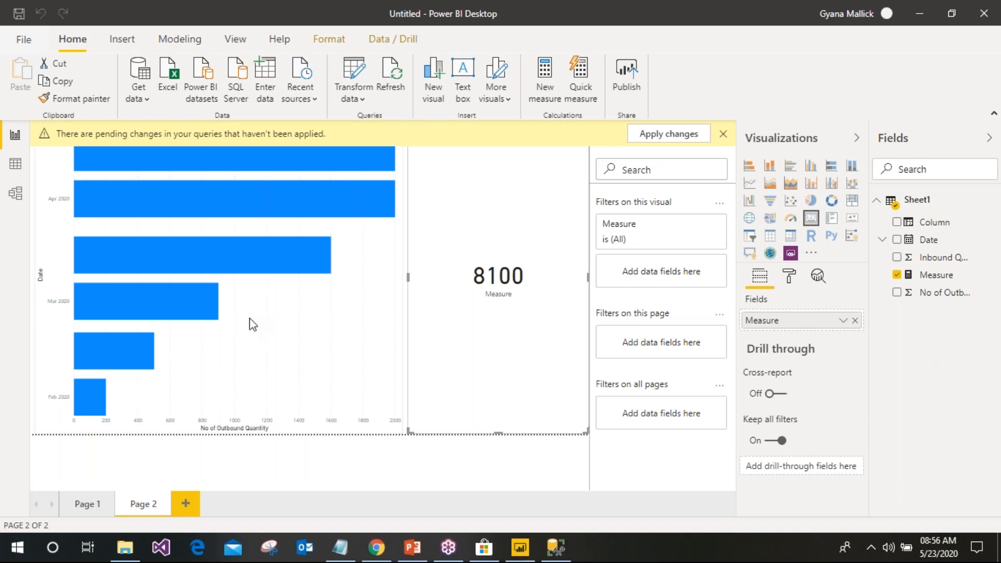
{"action": "left_click", "coordinate": [723, 133]}
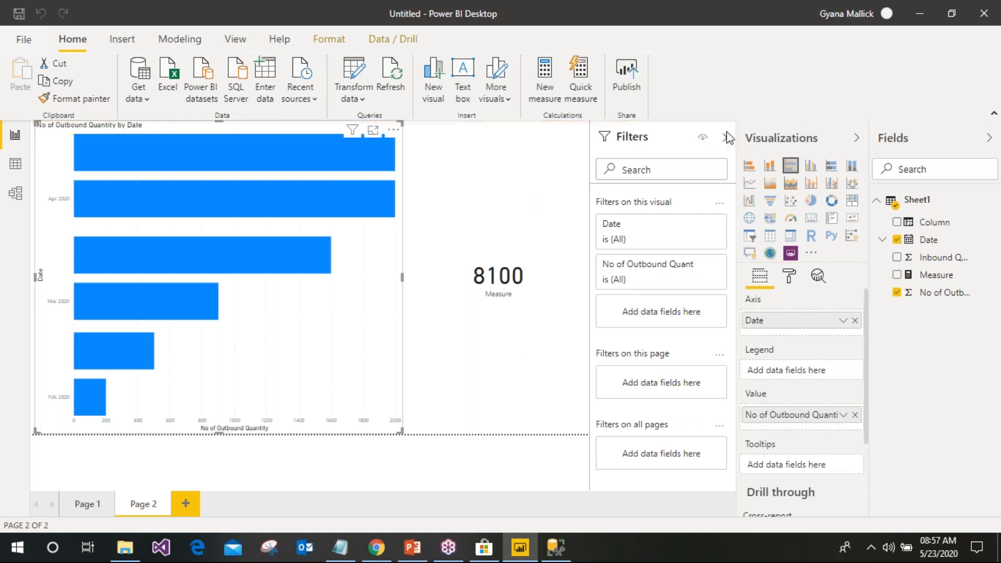
{"action": "left_click", "coordinate": [427, 171]}
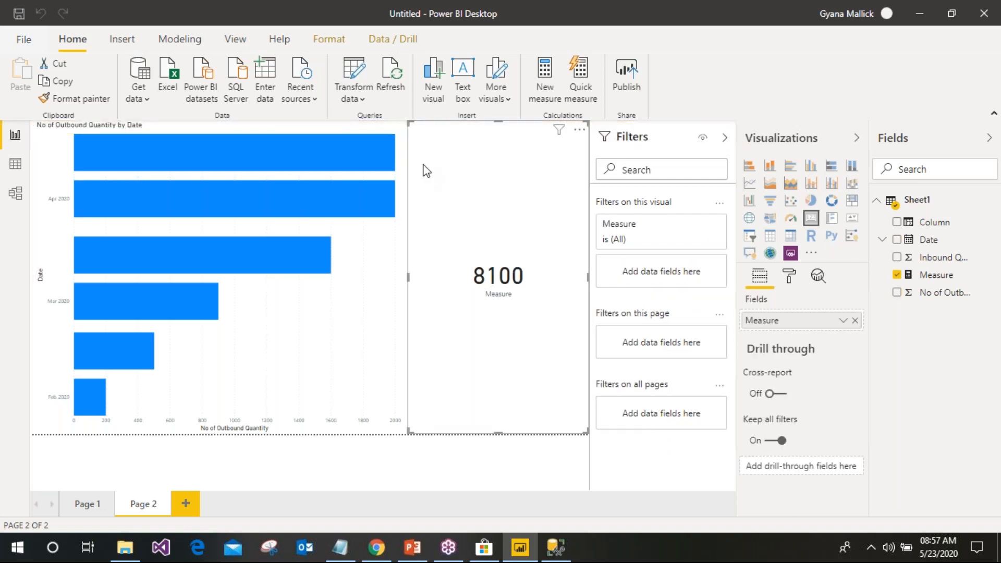